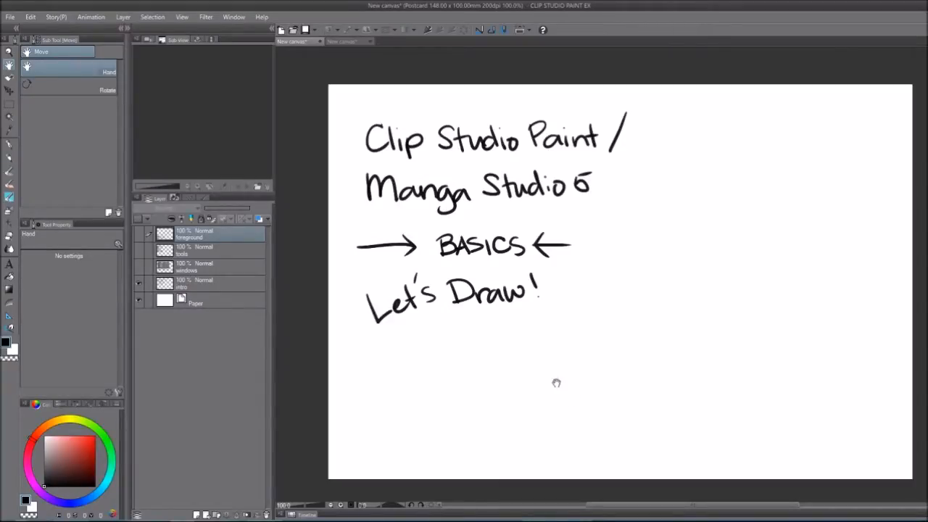
Hide the intro layer, then show the windows layer and make it the active layer
click(138, 283)
click(138, 267)
click(202, 271)
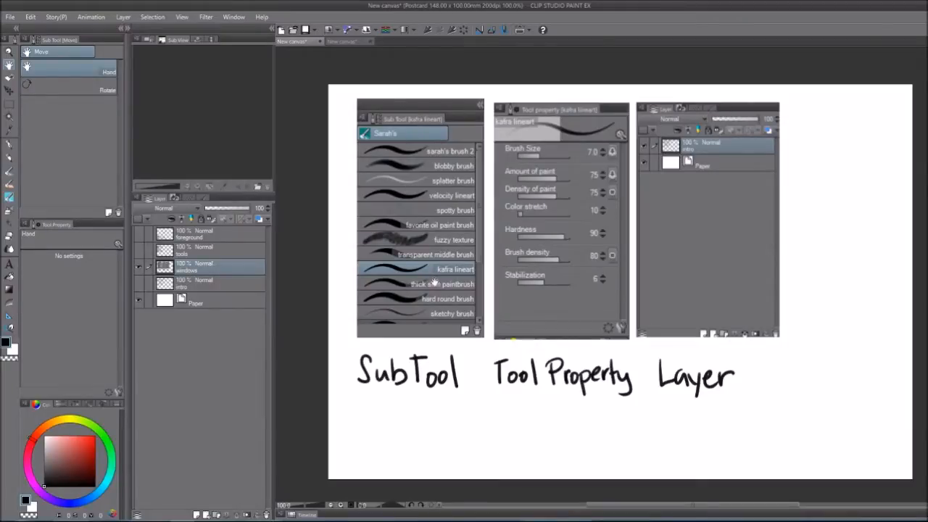
Look through the sub tool lists belonging to the pencil and the different brush tools
click(9, 158)
click(10, 184)
click(10, 198)
click(8, 196)
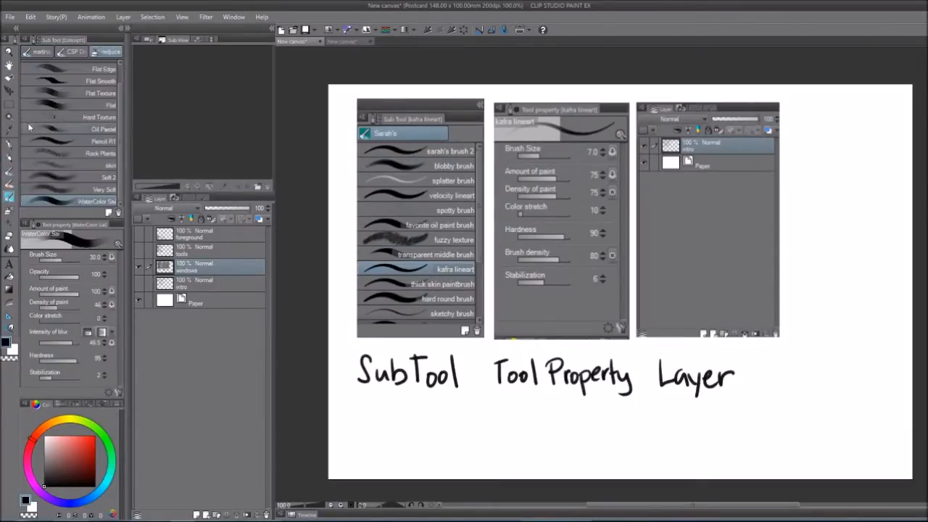
click(8, 158)
click(9, 173)
click(9, 187)
click(9, 183)
click(10, 197)
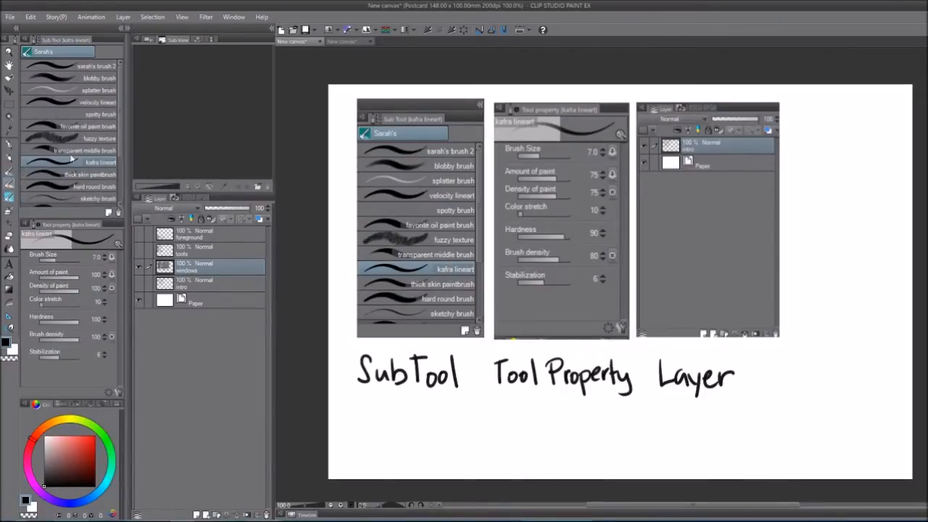
Compare the tool properties of several brushes in the Sarah's group, from velocity lineart to thick skin paintbrush and splatter brush
click(57, 103)
click(60, 127)
click(60, 139)
click(58, 176)
click(57, 140)
click(57, 114)
click(58, 94)
Look at the Rock Plants, Oil Pastel and Soft 2 concept brushes and at the watercolor brush group
click(10, 199)
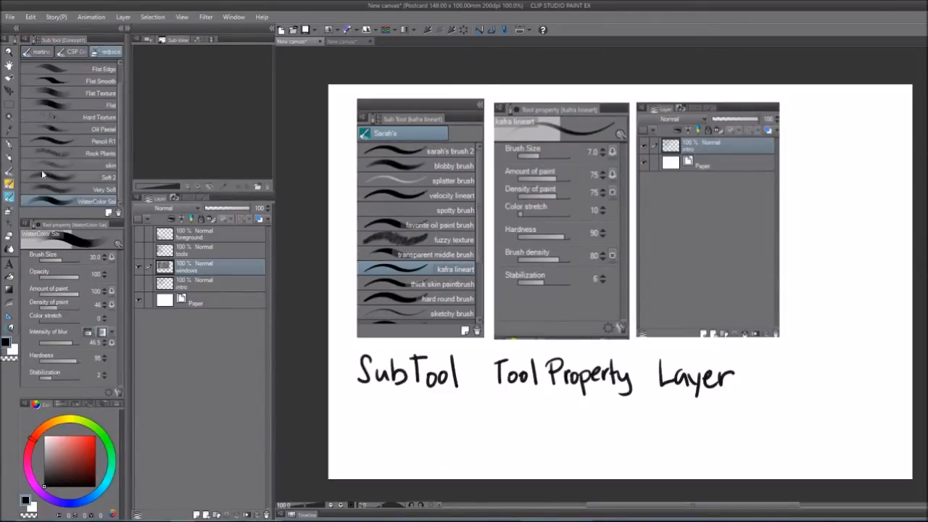
click(55, 155)
click(60, 128)
click(60, 175)
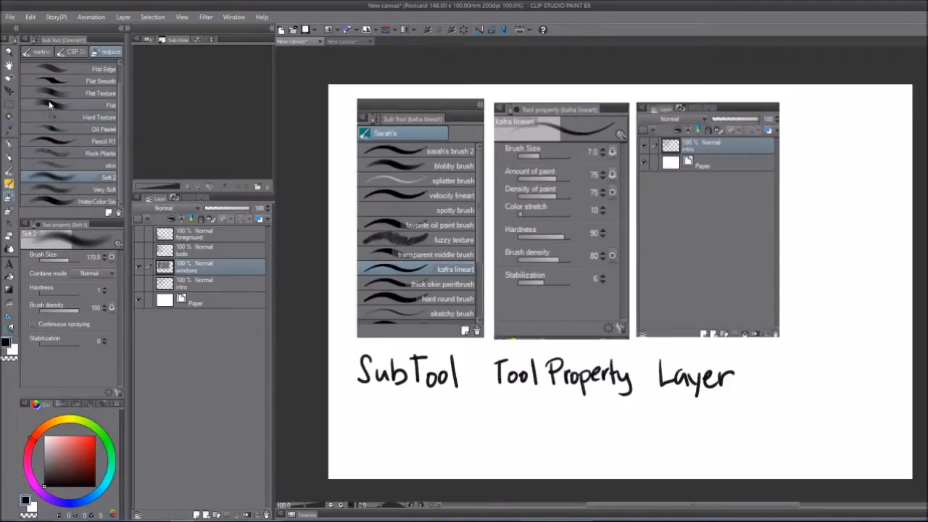
click(9, 172)
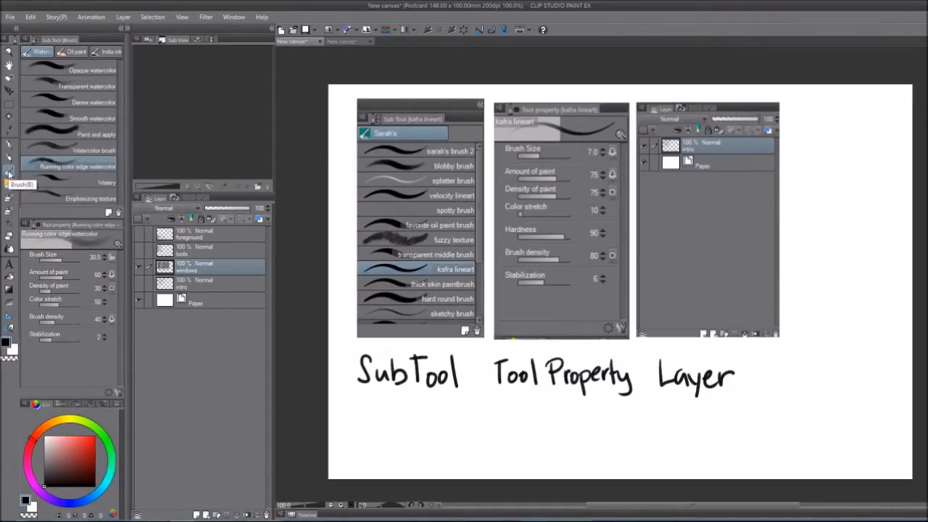
Return to the Sarah's brushes and compare the properties of thick skin paintbrush and kafra lineart
click(9, 174)
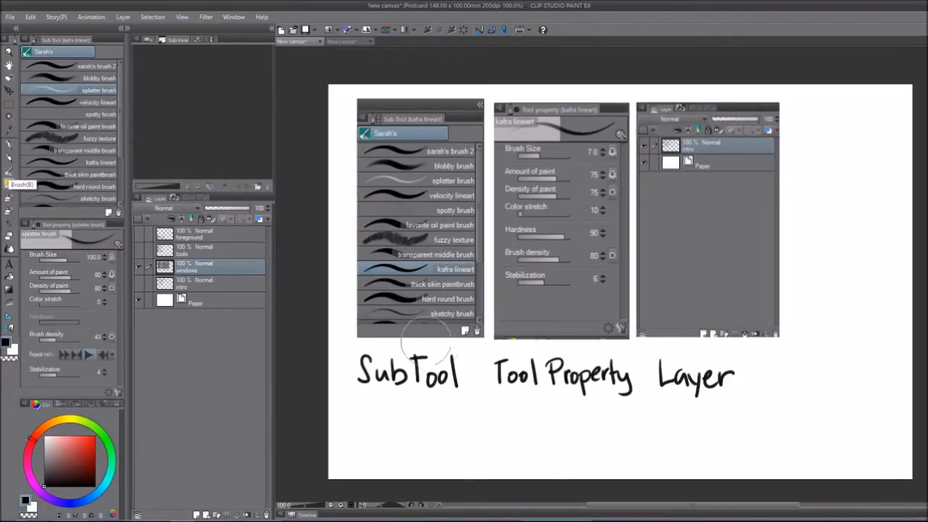
click(82, 175)
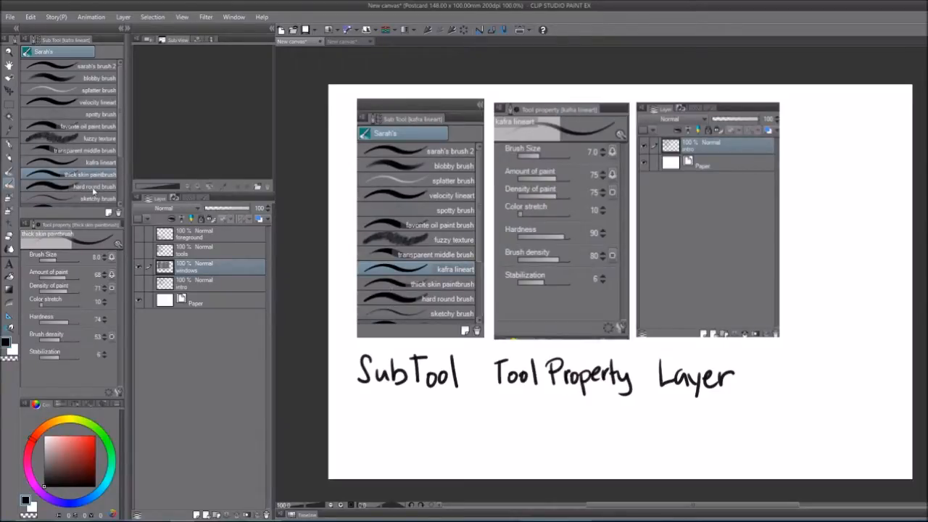
click(101, 162)
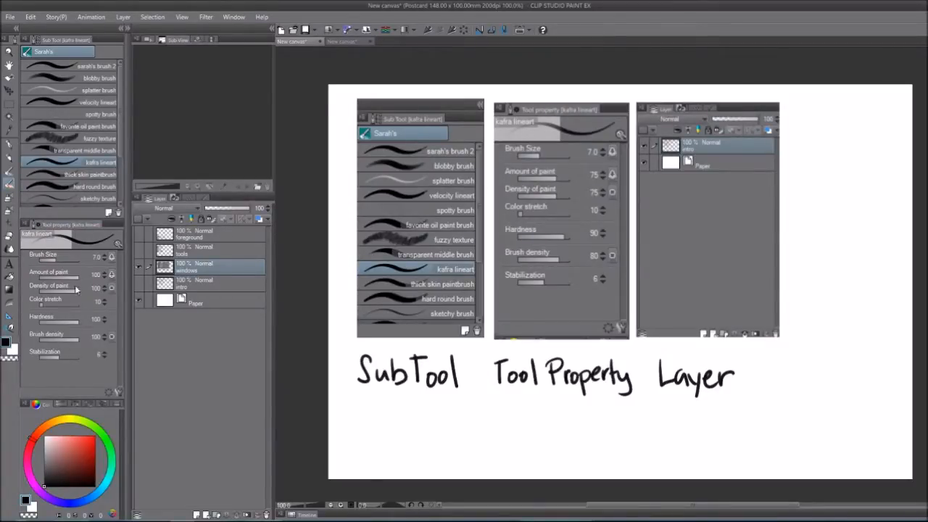
Hide the Brush Size setting from the fuzzy texture brush's tool properties through its detailed settings, and show it again
click(73, 142)
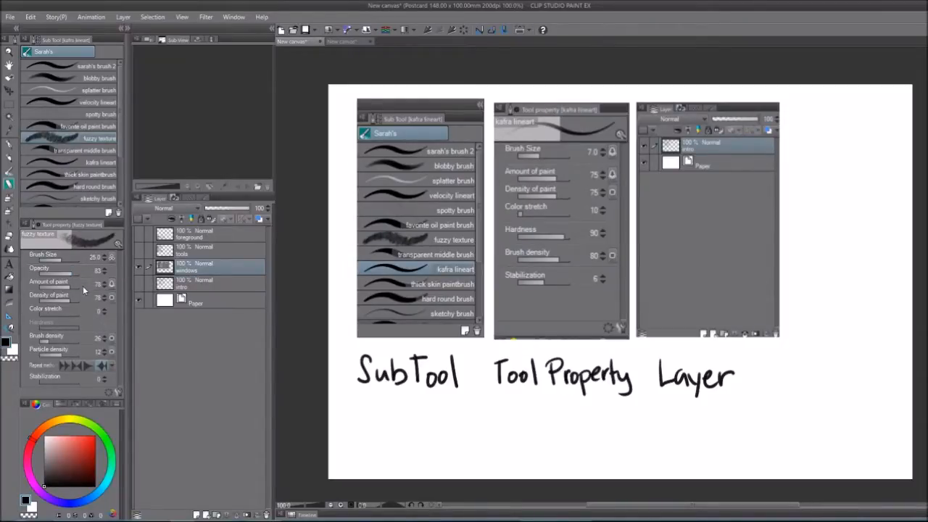
click(118, 393)
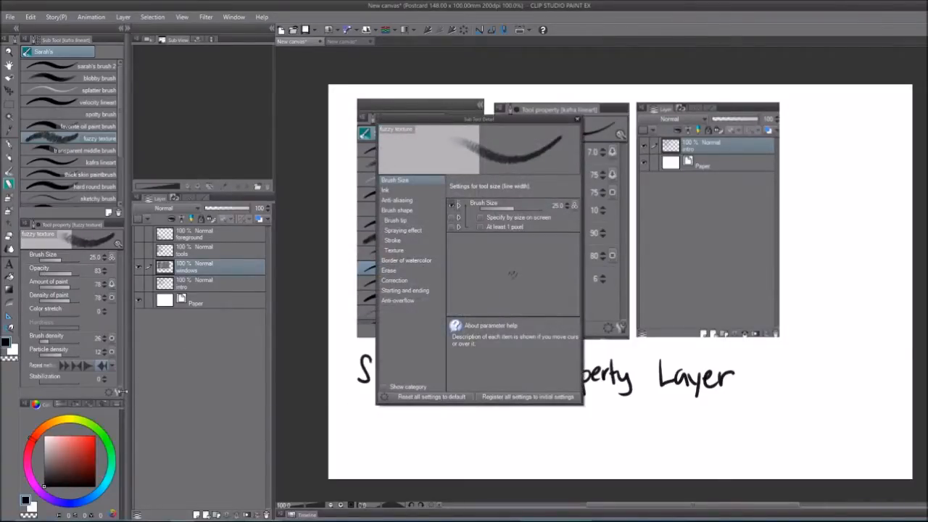
drag(485, 119, 286, 129)
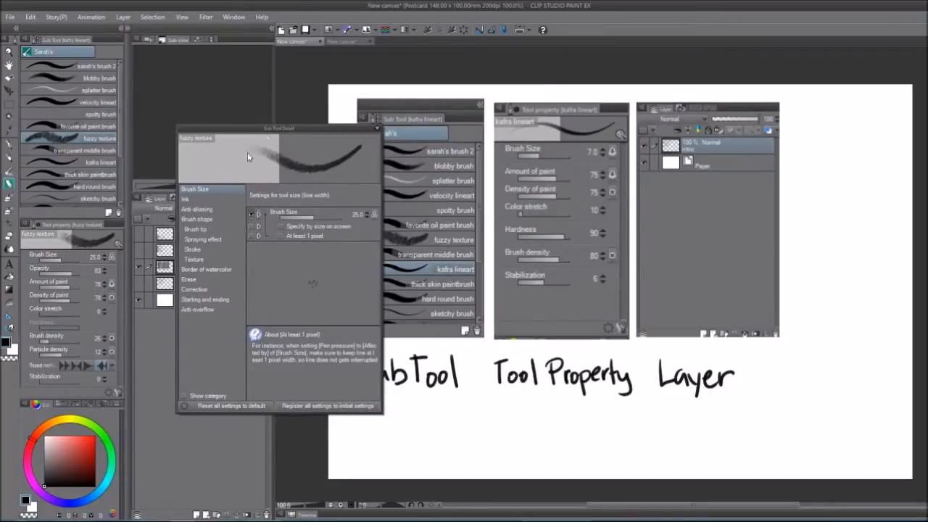
click(253, 215)
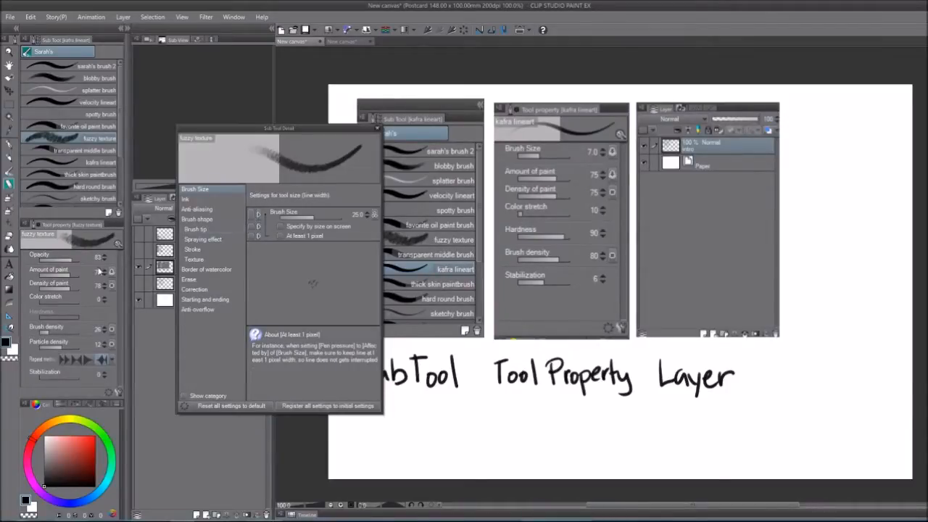
click(252, 215)
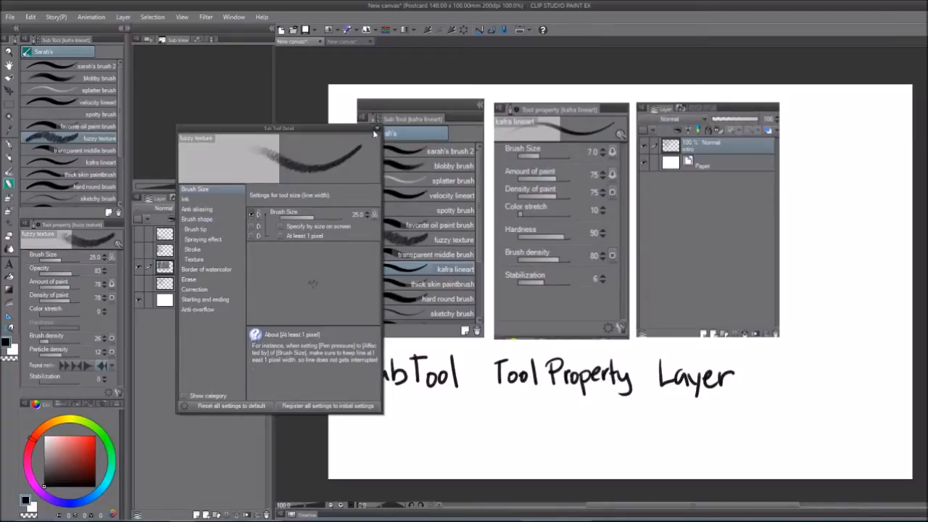
click(375, 132)
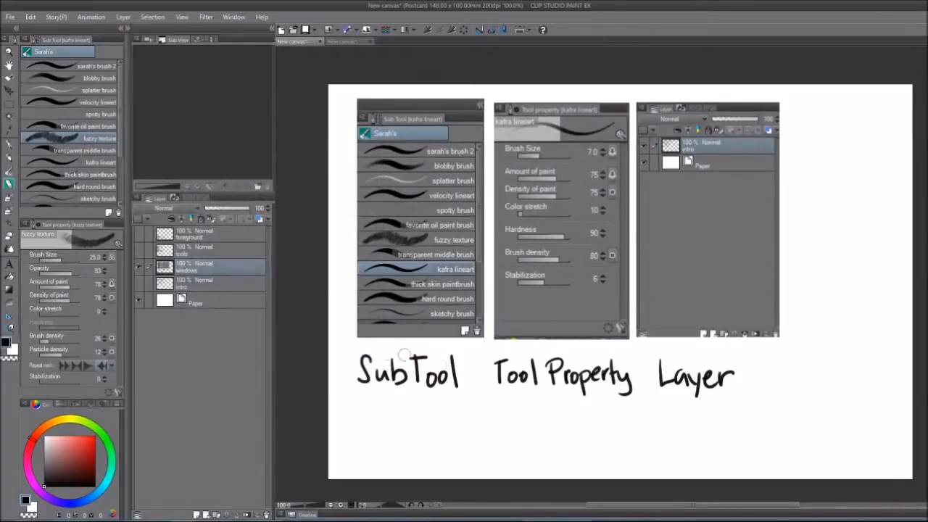
Choose the kafra lineart brush and hide the windows layer
click(94, 162)
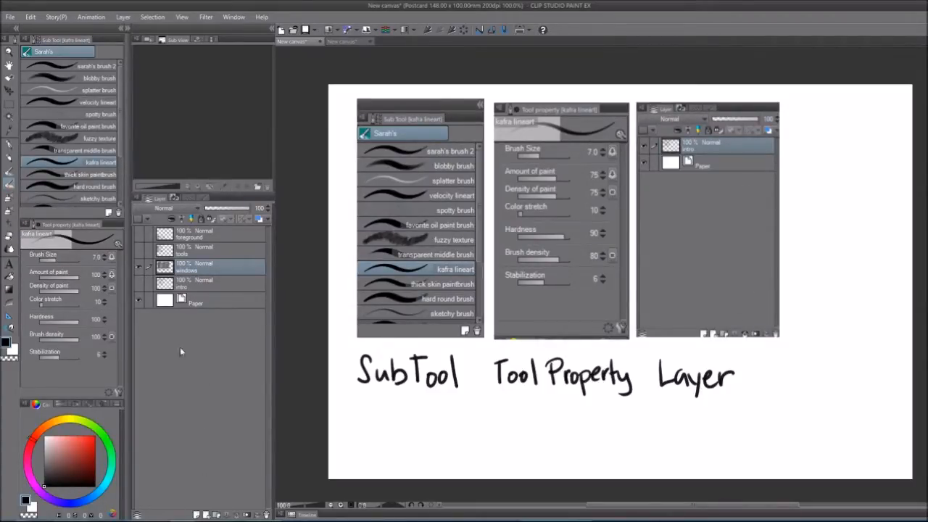
click(138, 267)
Add four new layers above the foreground layer and delete all four together
click(203, 236)
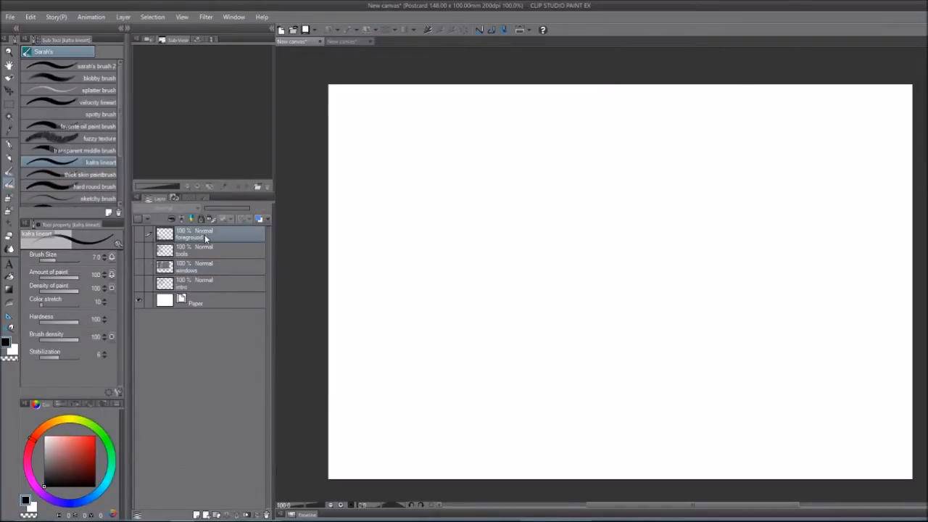
click(197, 515)
click(196, 515)
click(197, 514)
click(196, 514)
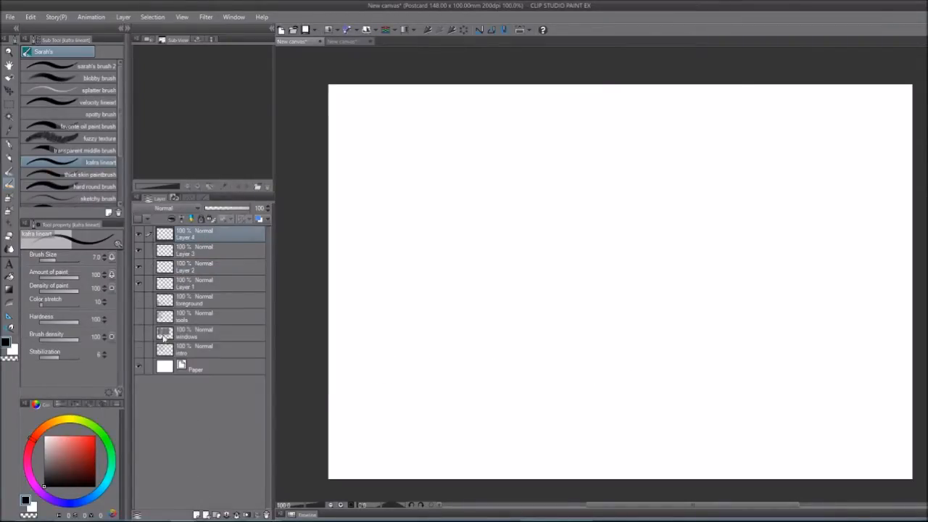
shift+click(215, 284)
drag(220, 259, 265, 514)
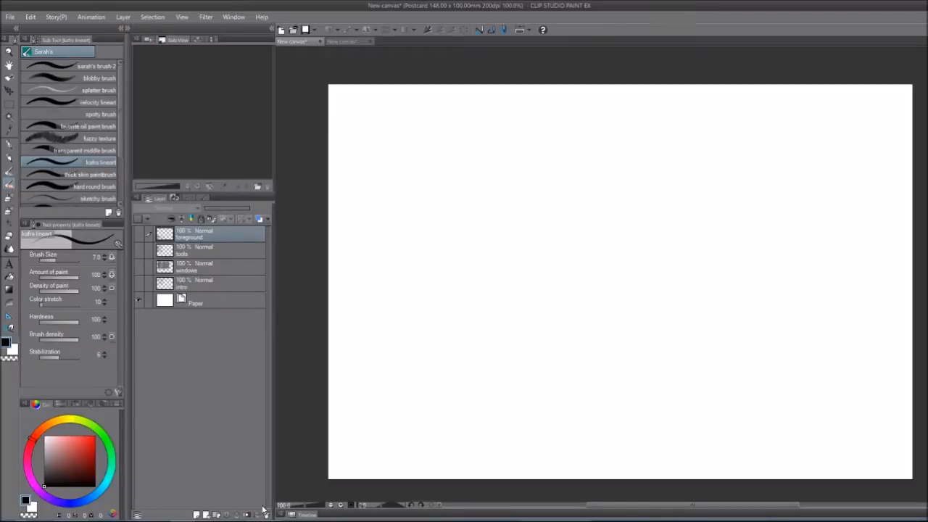
Create a layer folder, move the foreground, tools, windows and intro layers into it, and collapse it
click(218, 515)
click(213, 250)
shift+click(206, 300)
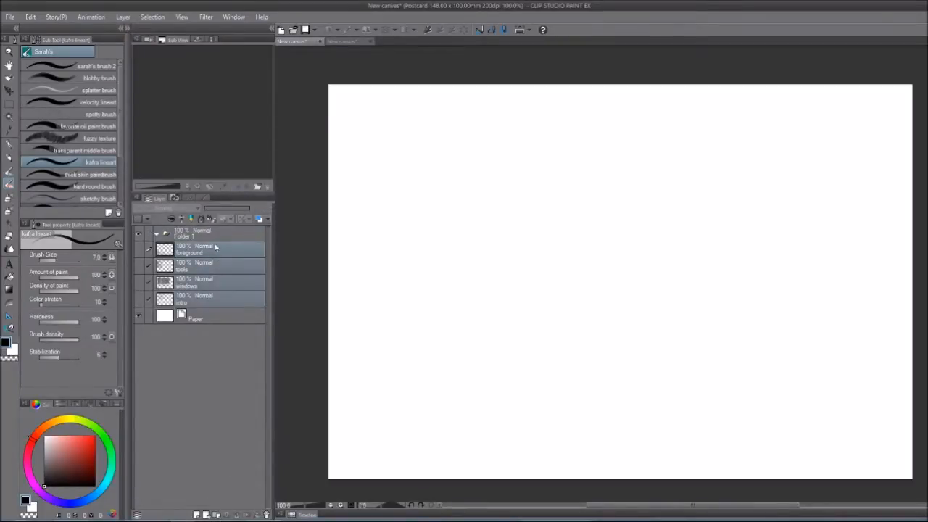
drag(215, 245, 212, 235)
click(157, 232)
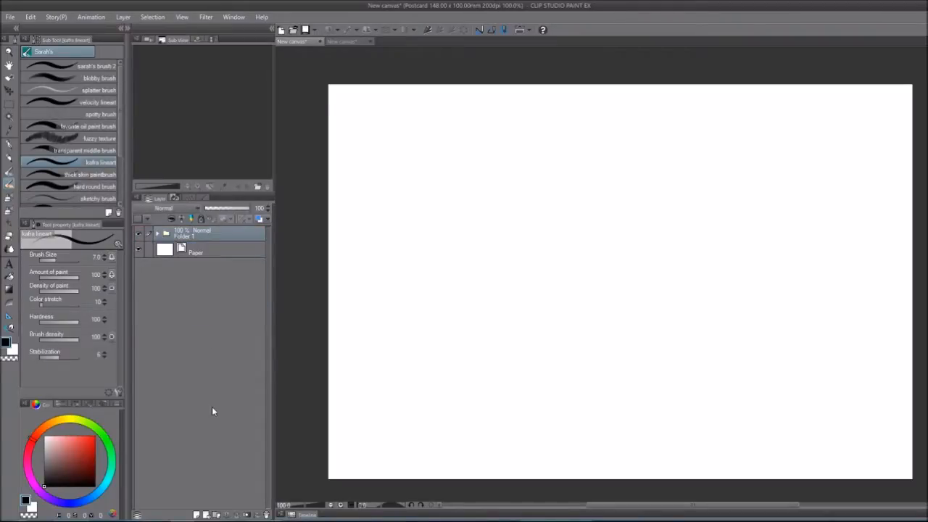
Undo the grouping of the layers and the creation of the folder
key(ctrl+z)
key(ctrl+z)
key(ctrl+z)
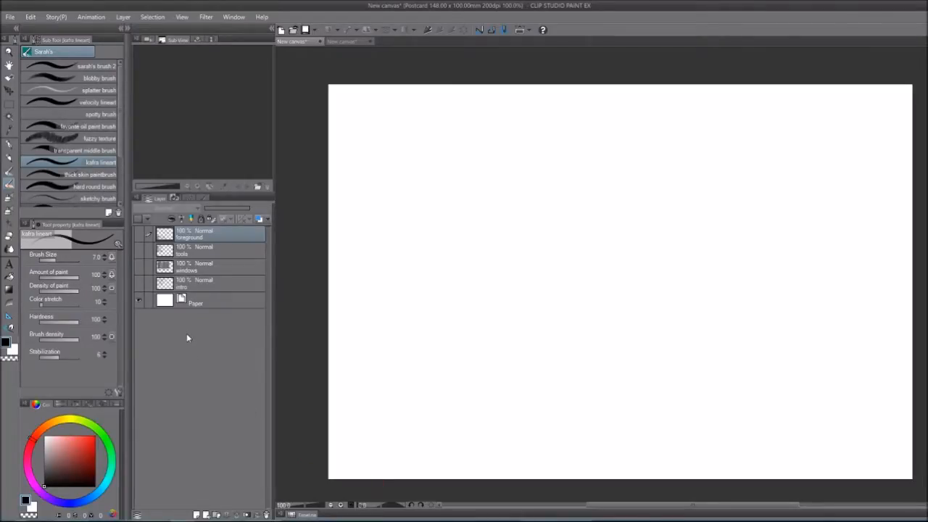
Show the tools layer and make it the active layer
click(139, 250)
click(208, 250)
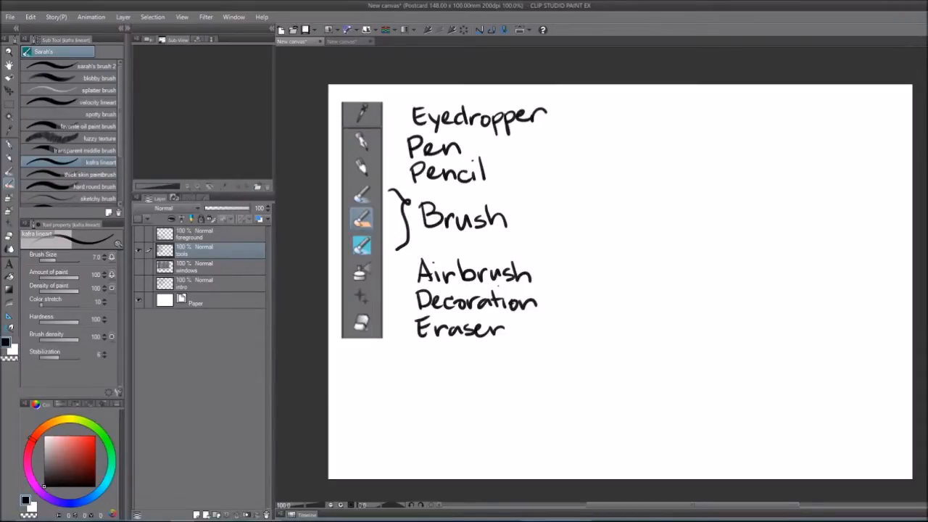
Draw a black square with a smiley face inside it below the handwritten tool list
mouse_move(449, 372)
mouse_down()
mouse_move(449, 424)
mouse_move(518, 423)
mouse_move(495, 370)
mouse_move(518, 389)
mouse_move(519, 423)
mouse_up()
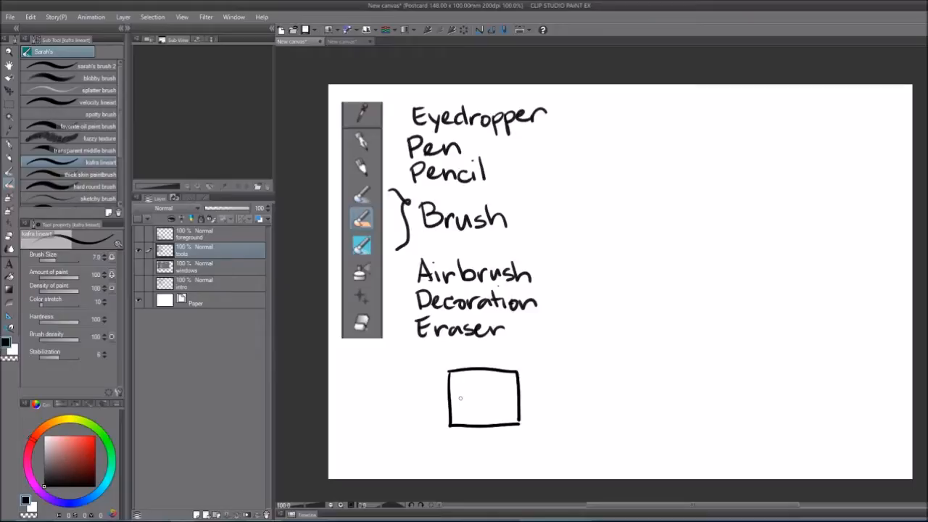
drag(464, 378, 465, 399)
mouse_move(482, 382)
mouse_down()
mouse_move(471, 415)
mouse_move(499, 403)
mouse_up()
Scribble green over the right side of the smiley square with kafra lineart, and cover it more thickly with the hard round brush
click(108, 440)
click(80, 449)
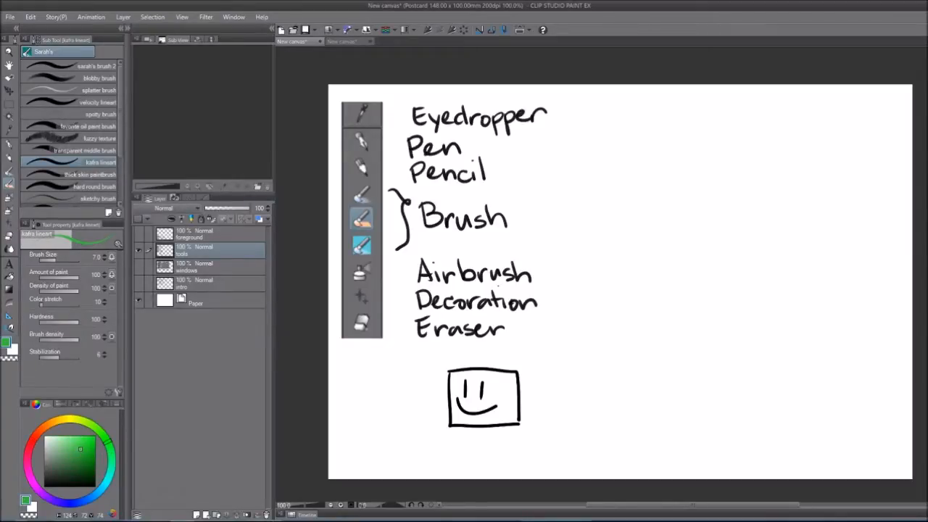
drag(495, 371, 515, 416)
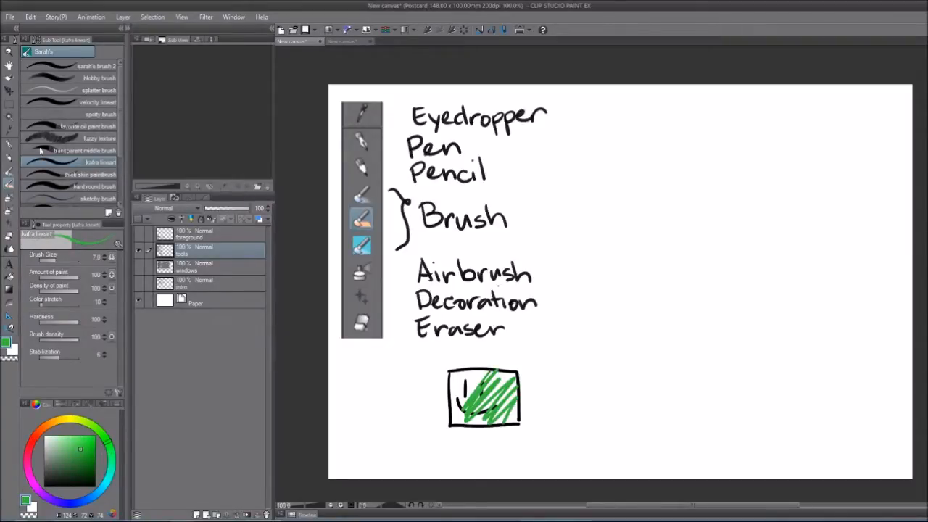
click(70, 186)
mouse_move(505, 397)
mouse_down()
mouse_move(471, 395)
mouse_move(519, 410)
mouse_move(484, 391)
mouse_up()
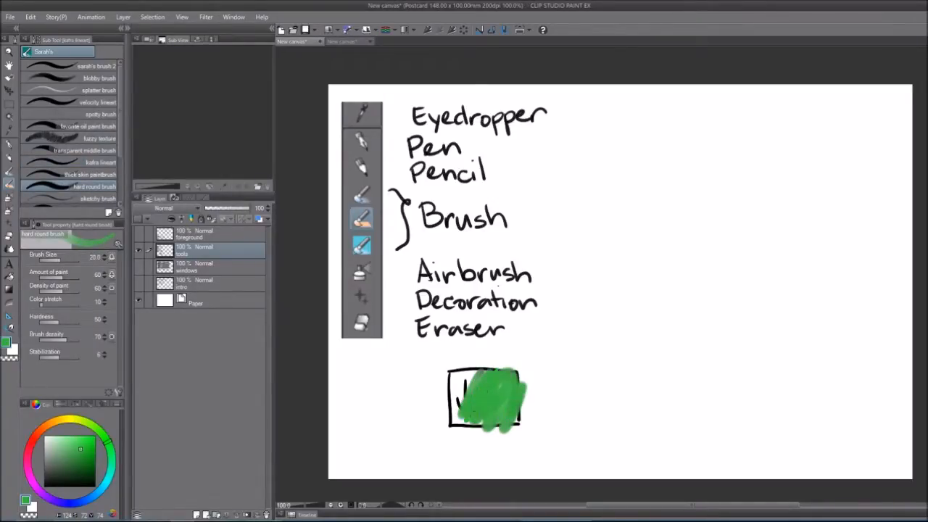
Paint the left side of the square in a dark reddish orange, overlapping the edge of the green
click(40, 432)
click(85, 458)
mouse_move(482, 386)
mouse_down()
mouse_move(470, 414)
mouse_move(445, 417)
mouse_move(474, 410)
mouse_move(478, 388)
mouse_move(488, 388)
mouse_up()
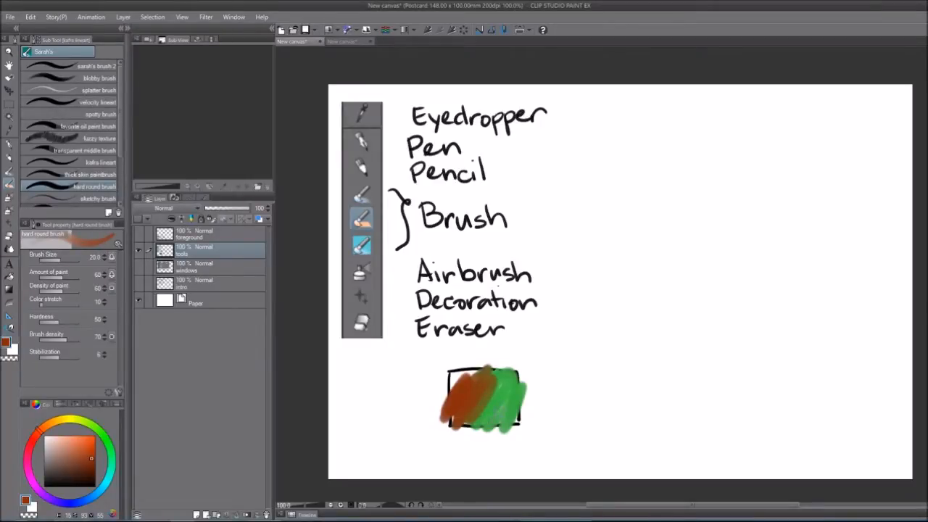
Sample the blended colors where orange meets green with the Eyedropper, and paint over the orange area with the sampled brown
click(9, 131)
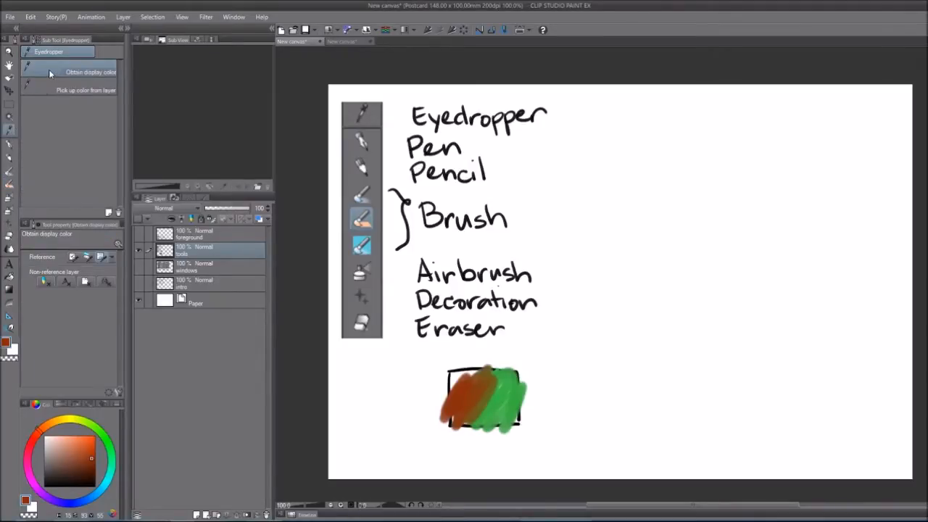
click(482, 401)
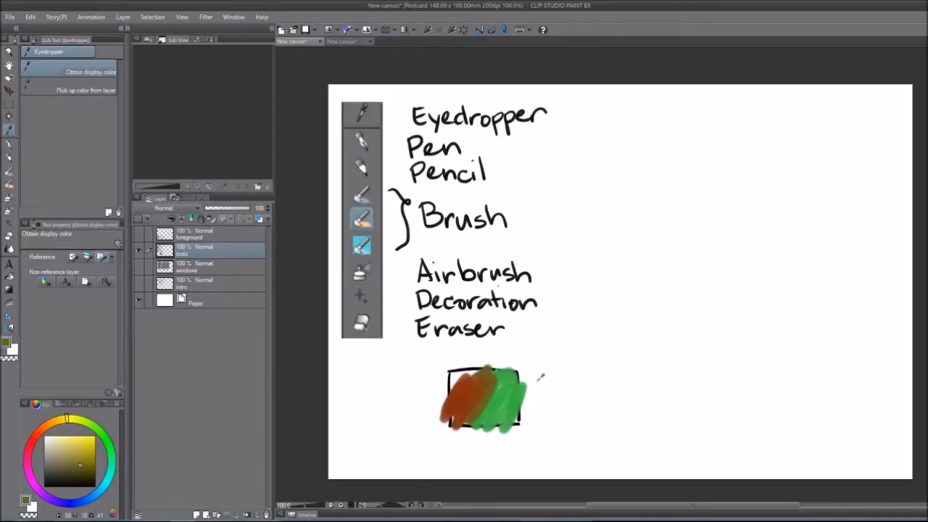
key(b)
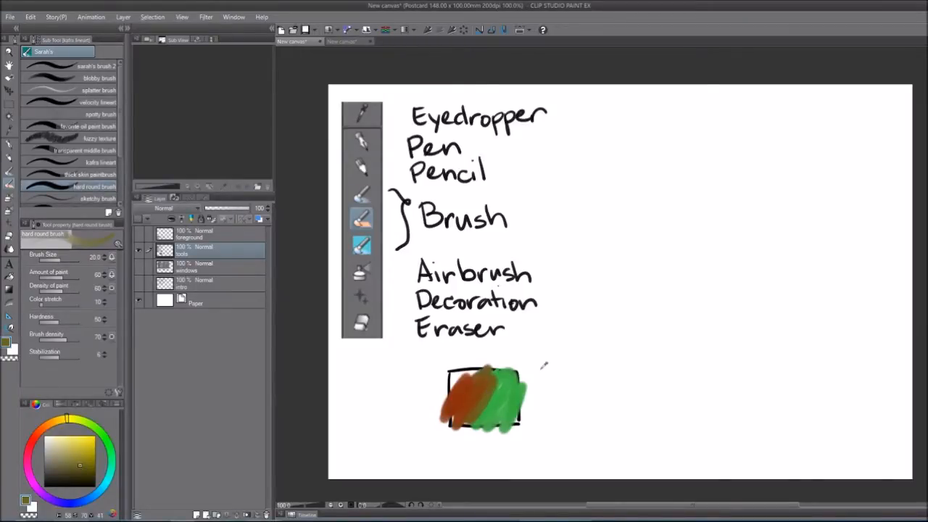
alt+click(486, 391)
alt+click(476, 392)
mouse_move(466, 400)
mouse_down()
mouse_move(502, 393)
mouse_move(478, 398)
mouse_up()
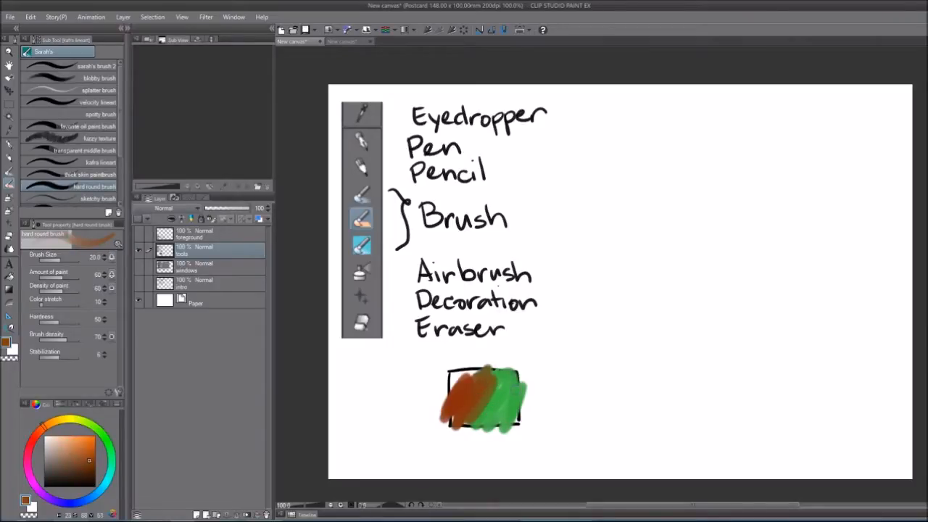
Undo every stroke of the smiley square and its coloring, and switch to the Hand tool
key(ctrl+z)
key(ctrl+z)
key(ctrl+z)
key(ctrl+z)
key(ctrl+z)
key(ctrl+z)
key(ctrl+z)
key(ctrl+z)
key(ctrl+z)
key(ctrl+z)
key(h)
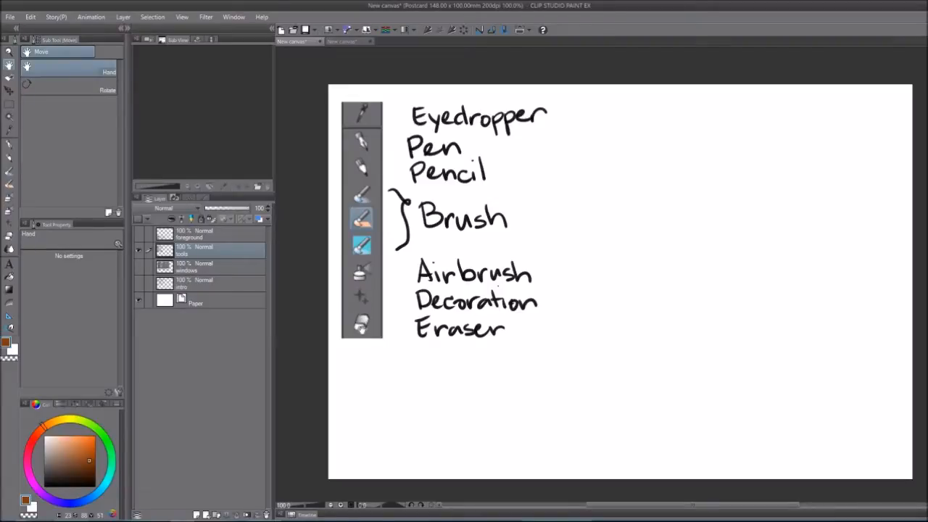
Browse the sub tools of the Pen, Pencil, Brush, Airbrush and Decoration tools one after another
click(10, 146)
click(9, 158)
click(9, 172)
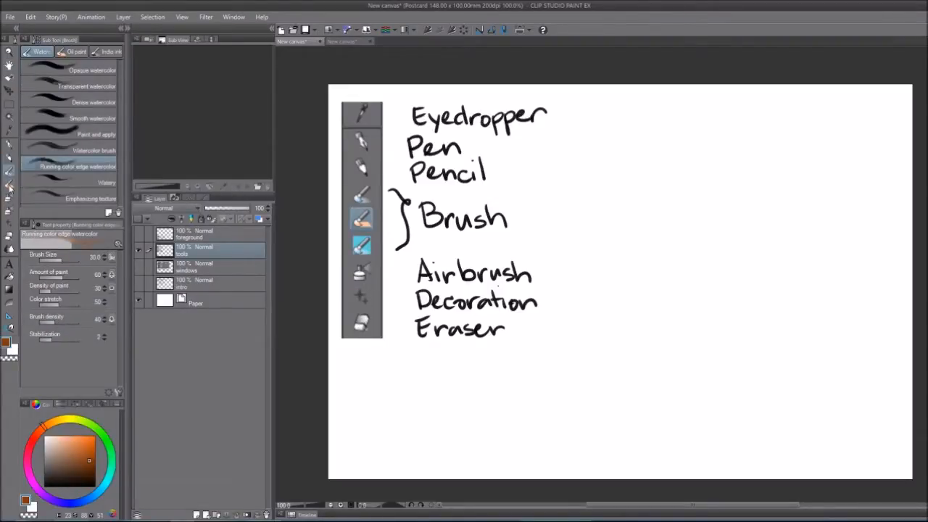
click(9, 185)
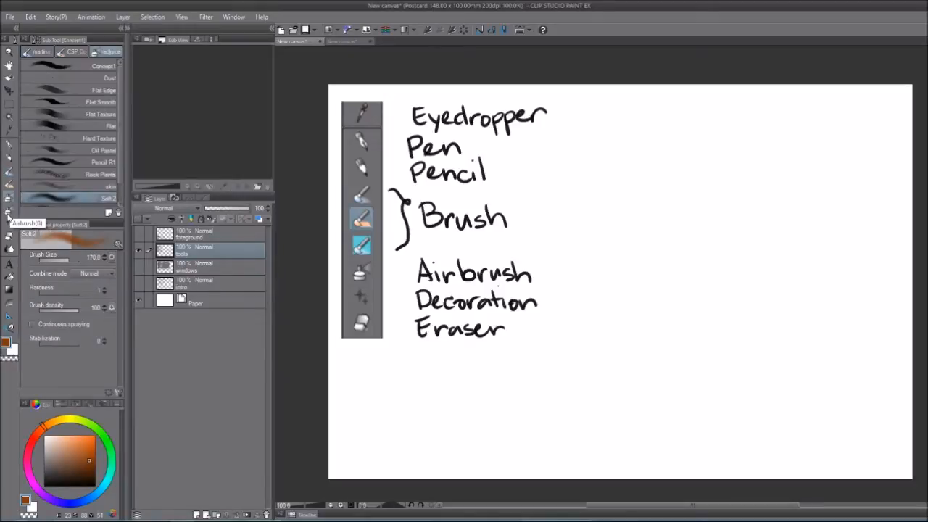
click(9, 197)
click(10, 211)
click(10, 221)
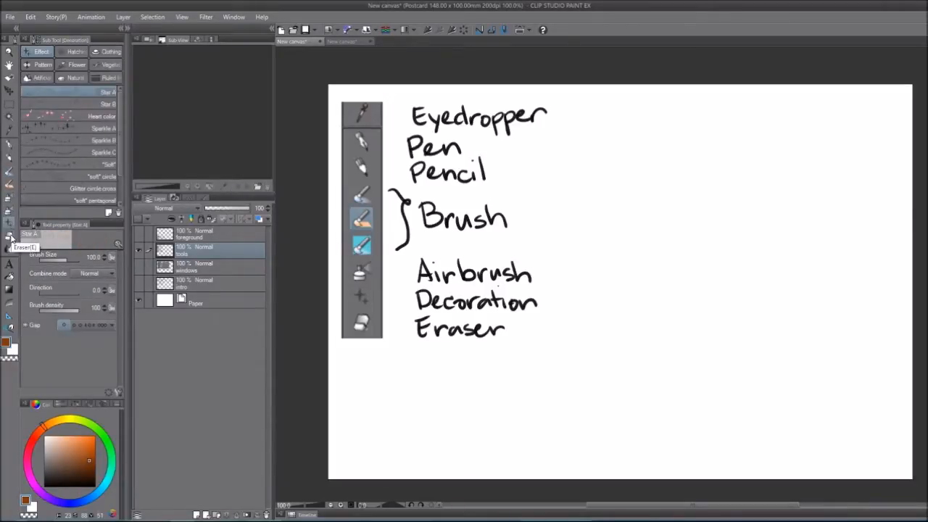
Paint a trail of pink hearts below the tool list with the Heart color decoration brush at size 120, and undo it
click(58, 165)
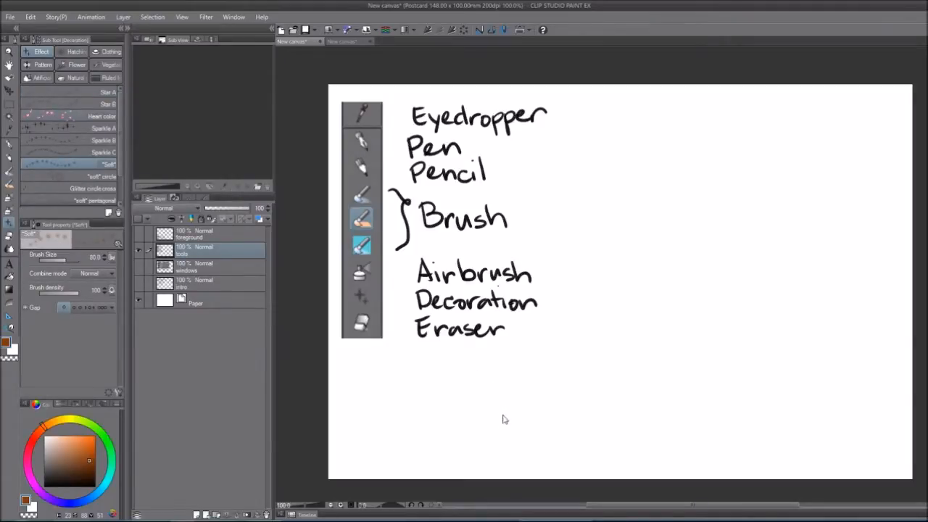
key(bracketleft)
key(bracketleft)
key(bracketleft)
key(bracketleft)
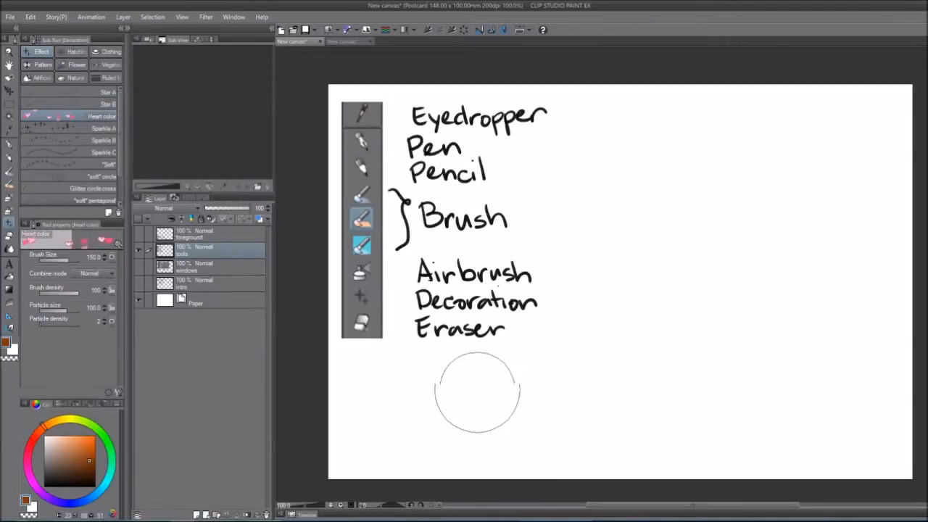
mouse_move(401, 383)
mouse_down()
mouse_move(494, 376)
mouse_move(560, 420)
mouse_move(413, 476)
mouse_up()
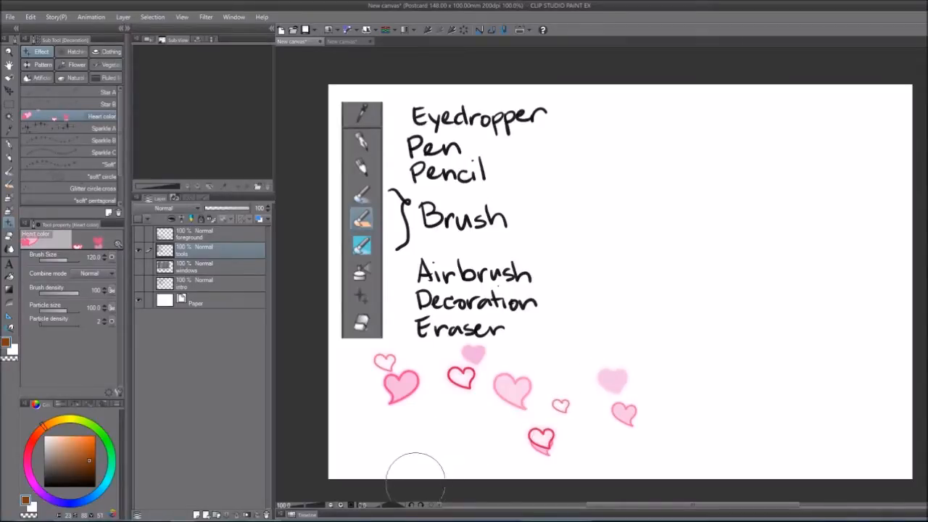
key(ctrl+z)
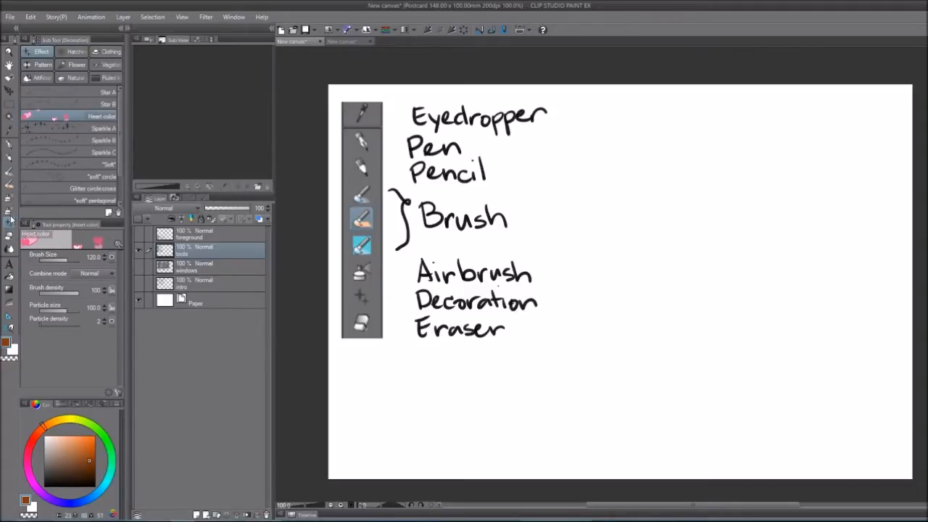
Erase partly through the words Airbrush, Decoration and Eraser with the sketch eraser, and undo the erasing
click(10, 237)
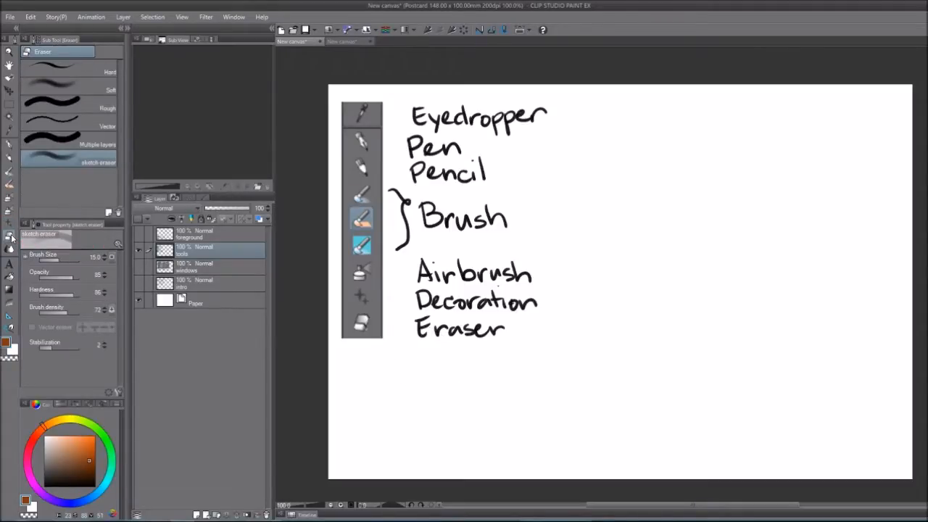
mouse_move(452, 333)
mouse_down()
mouse_move(504, 271)
mouse_move(474, 330)
mouse_up()
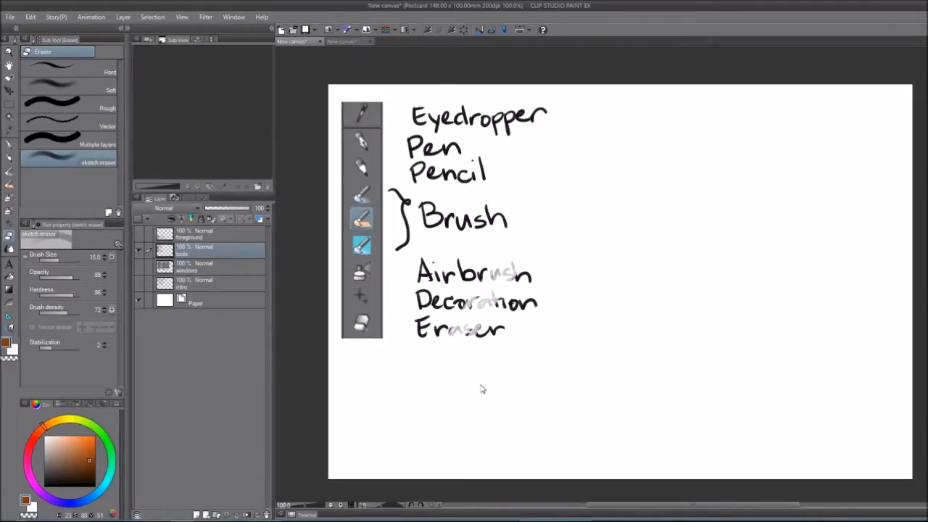
key(ctrl+z)
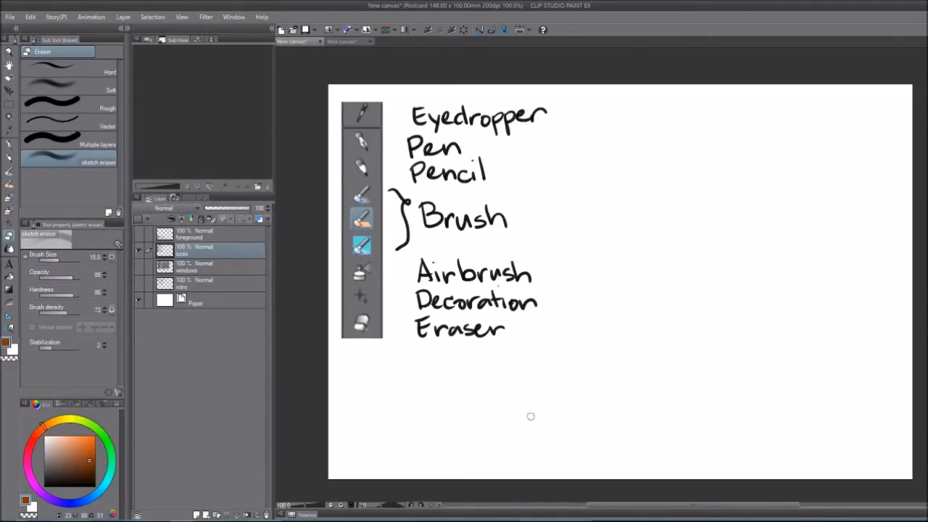
Show the foreground layer instead of the tools layer, and move its color swatch diagram up toward the middle of the canvas
click(140, 250)
click(140, 234)
click(193, 235)
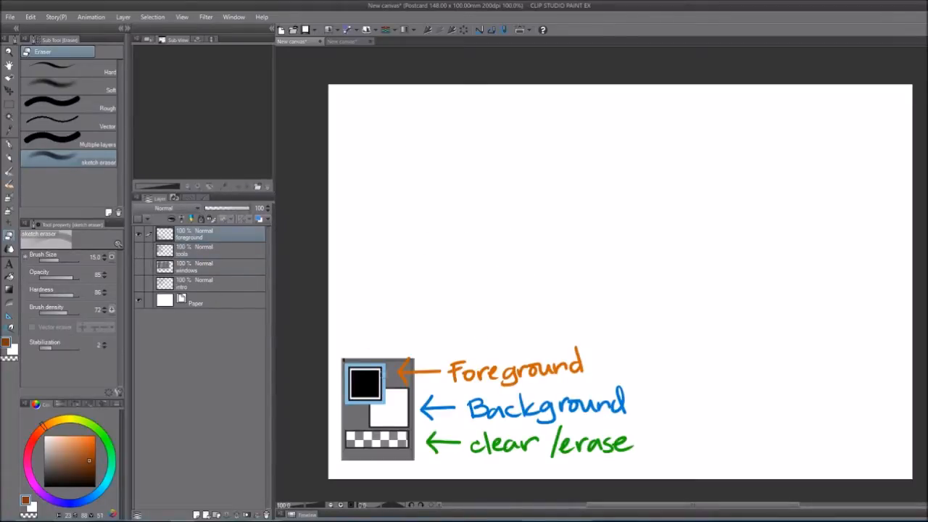
key(k)
mouse_move(396, 443)
mouse_down()
mouse_move(417, 267)
mouse_move(440, 283)
mouse_up()
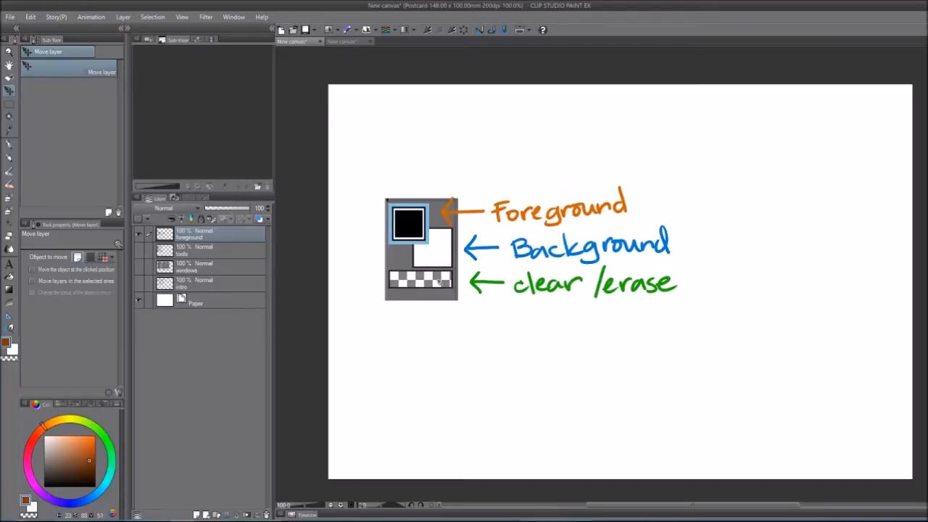
key(h)
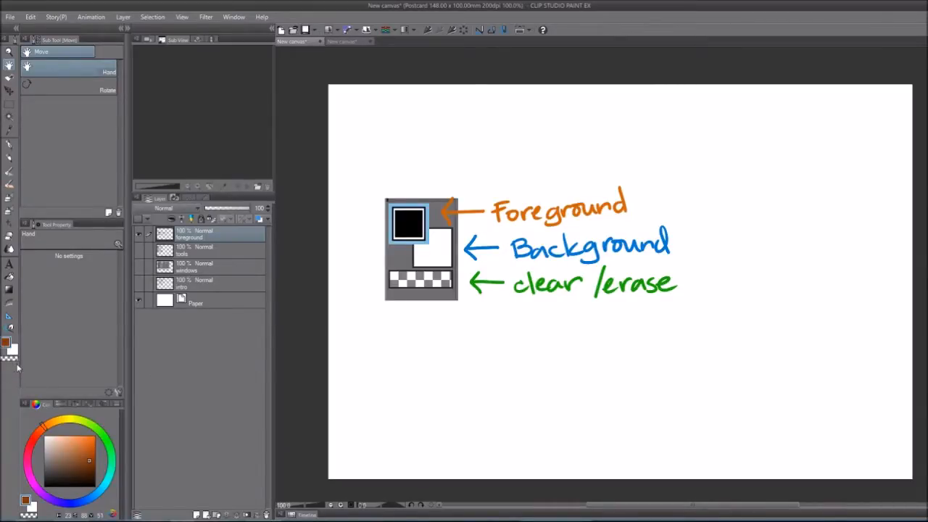
Look through the other color palettes, including the color history, and return to the color wheel
click(90, 405)
click(104, 405)
click(116, 406)
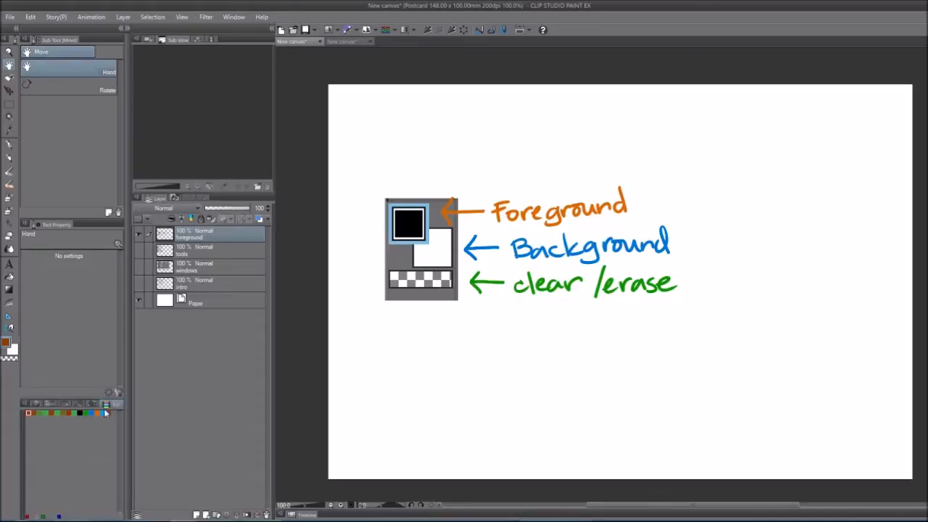
click(65, 405)
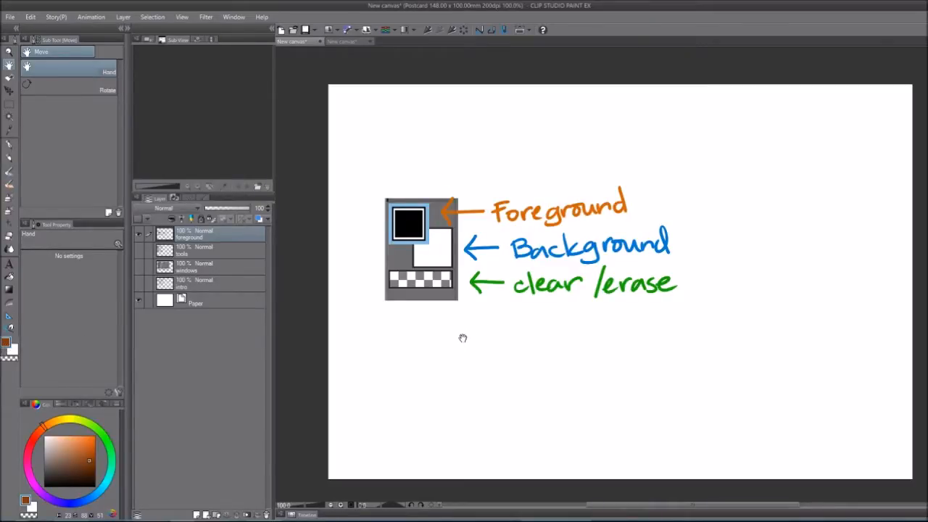
Set the foreground to light orange and the background to teal blue, and scribble the blue below the labels with the hard round brush
key(b)
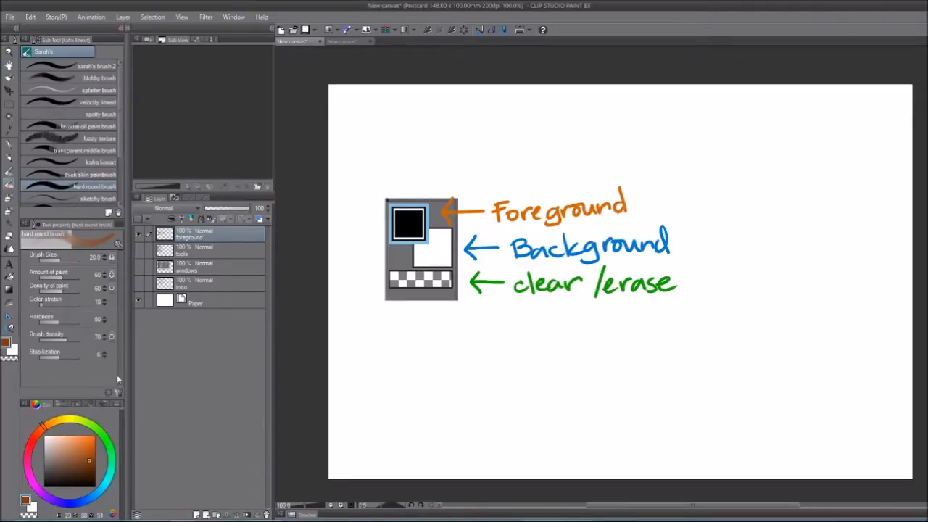
click(78, 440)
click(13, 350)
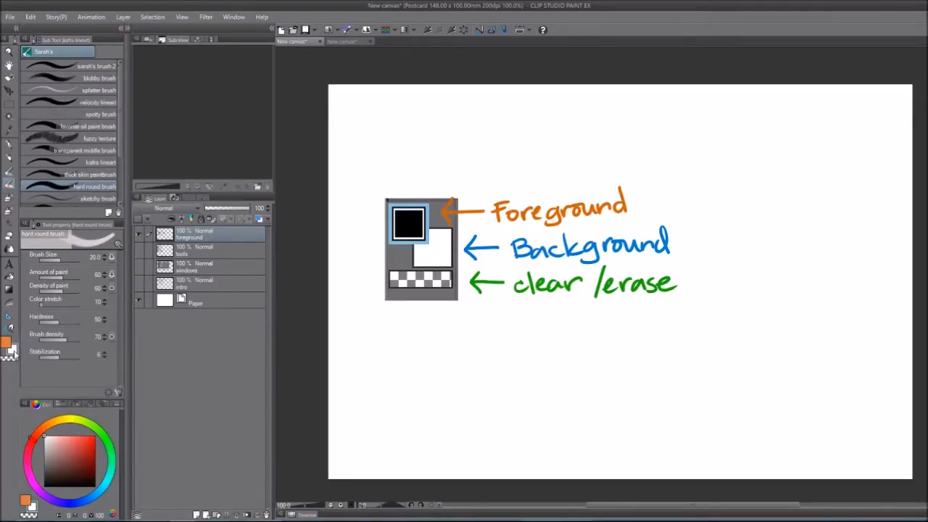
click(102, 483)
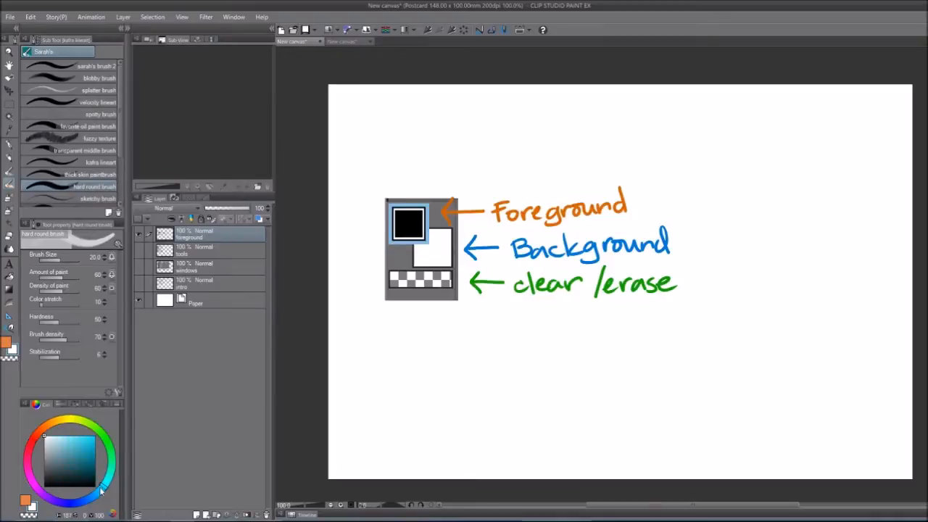
drag(83, 469, 89, 454)
mouse_move(498, 355)
mouse_down()
mouse_move(508, 342)
mouse_move(552, 340)
mouse_move(531, 348)
mouse_up()
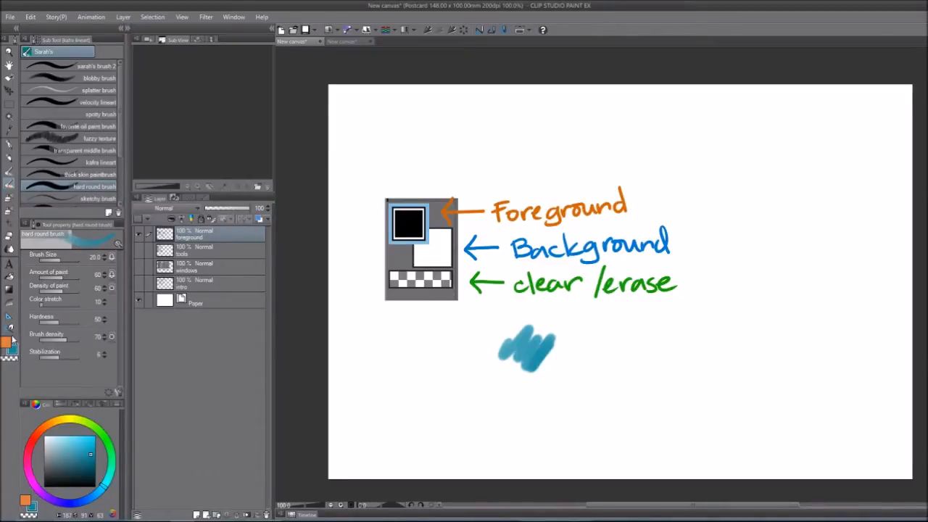
Swap to the orange foreground color and scribble beside the blue patch, and swap back to blue and paint over their border
key(x)
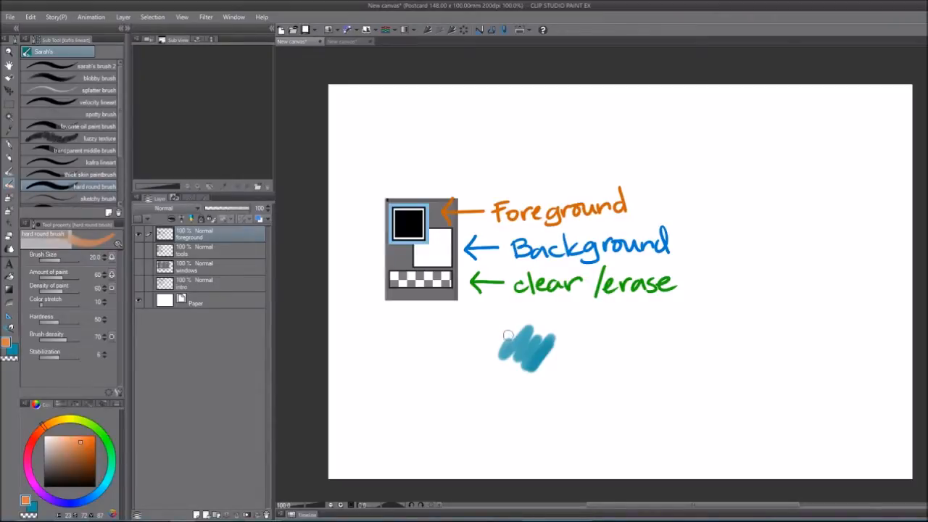
mouse_move(515, 322)
mouse_down()
mouse_move(519, 332)
mouse_move(486, 362)
mouse_move(519, 318)
mouse_up()
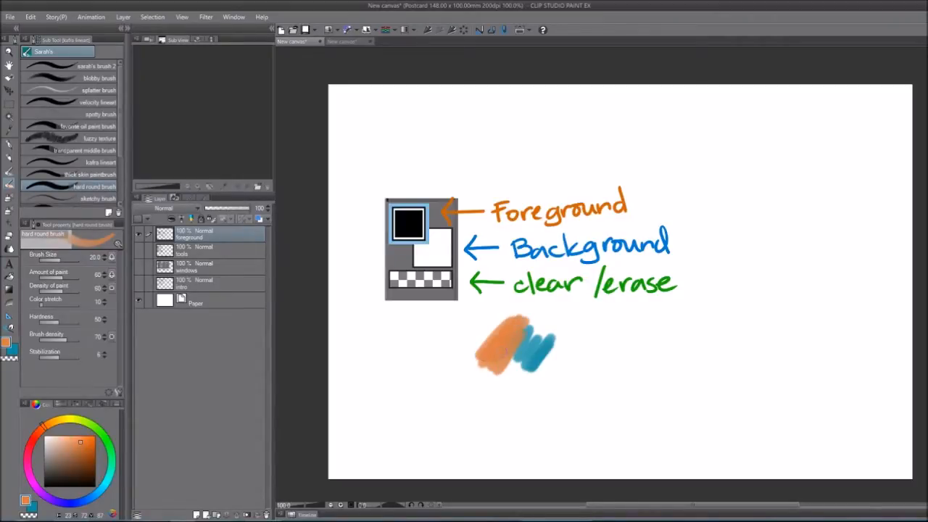
key(x)
mouse_move(527, 339)
mouse_down()
mouse_move(495, 375)
mouse_move(538, 393)
mouse_up()
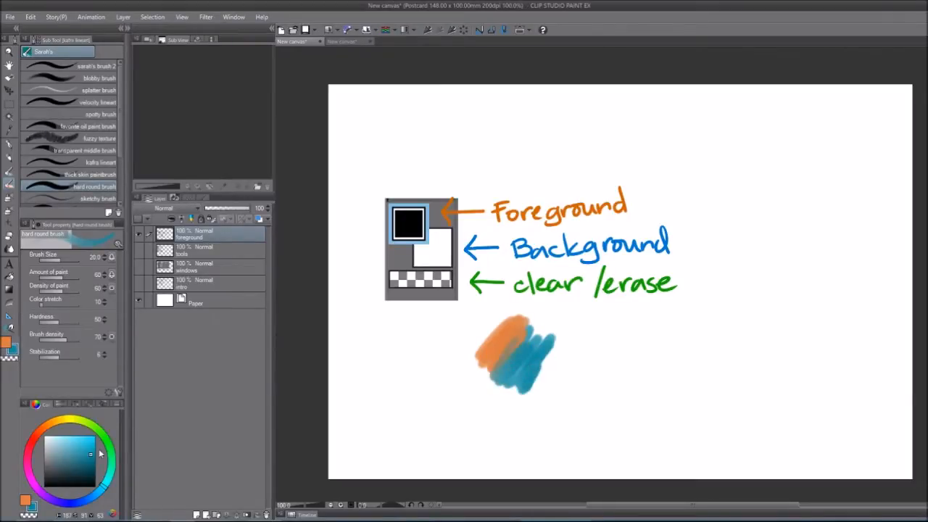
Change the background color to bright green and scribble it over the lower right of the blue patch
click(98, 431)
click(80, 442)
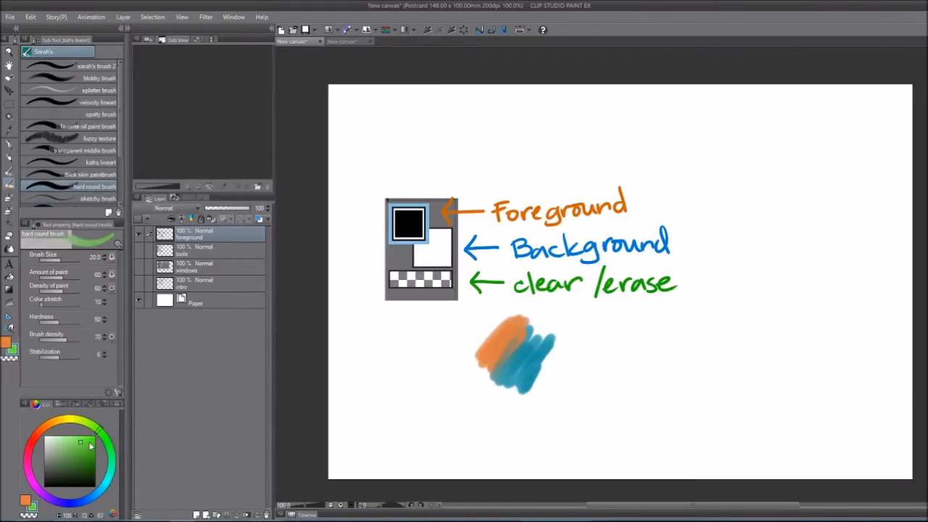
mouse_move(508, 337)
mouse_down()
mouse_move(566, 395)
mouse_move(555, 355)
mouse_move(560, 399)
mouse_up()
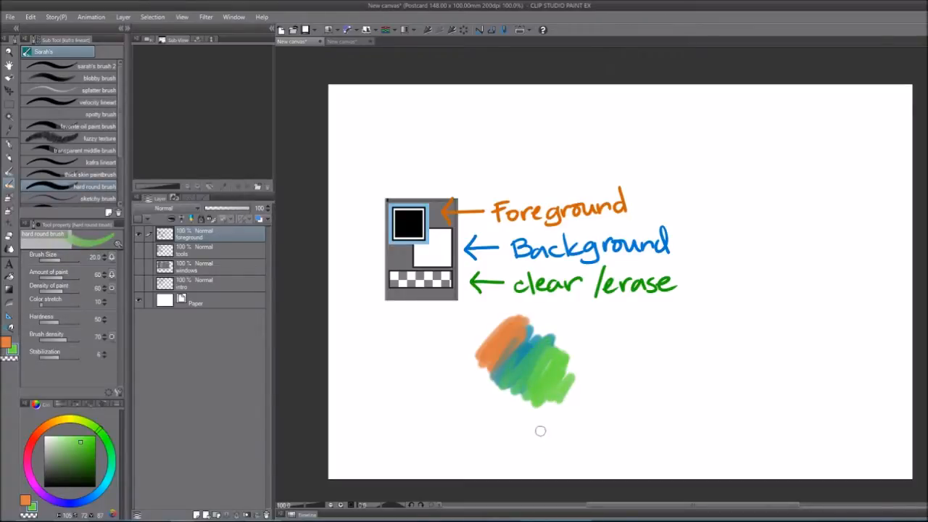
Erase the orange, blue and green scribbles by painting over them with the transparent color
click(11, 359)
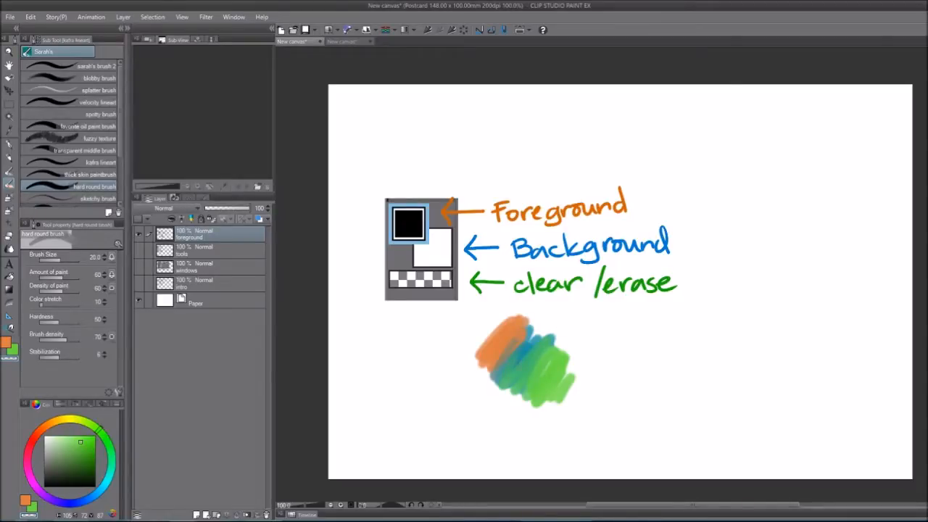
drag(485, 328, 550, 384)
mouse_move(484, 329)
mouse_down()
mouse_move(537, 377)
mouse_move(551, 355)
mouse_move(562, 392)
mouse_move(567, 378)
mouse_move(472, 338)
mouse_move(488, 393)
mouse_move(556, 389)
mouse_move(579, 421)
mouse_move(578, 317)
mouse_move(552, 339)
mouse_move(516, 320)
mouse_move(543, 332)
mouse_move(547, 365)
mouse_up()
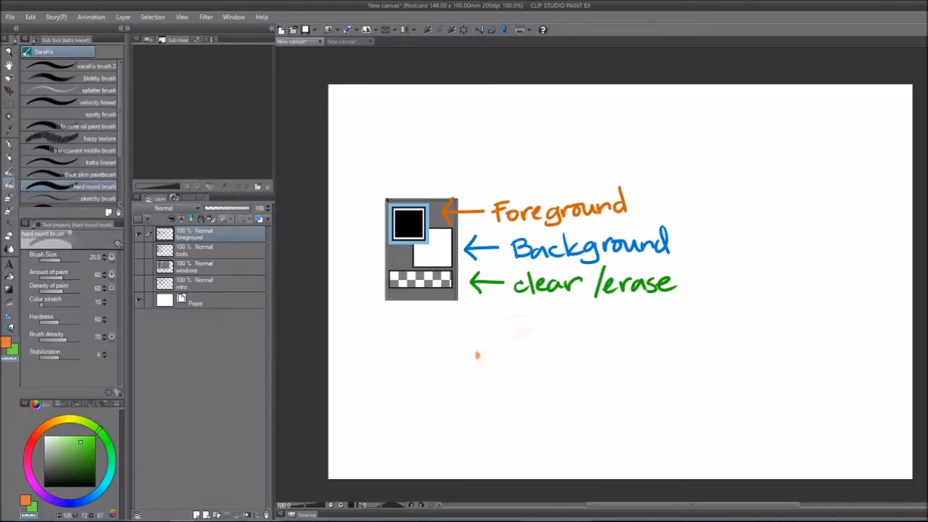
Hide the foreground layer and add a new layer above it
key(o)
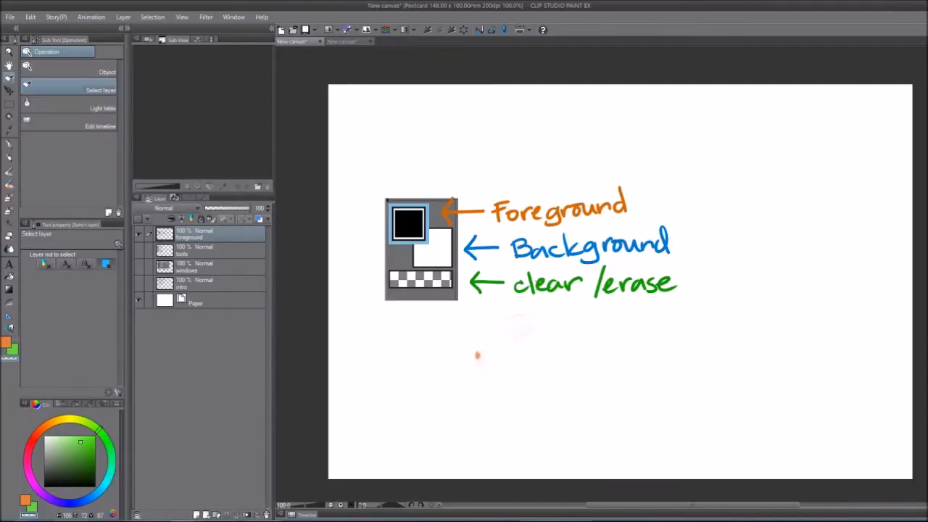
click(139, 233)
click(206, 514)
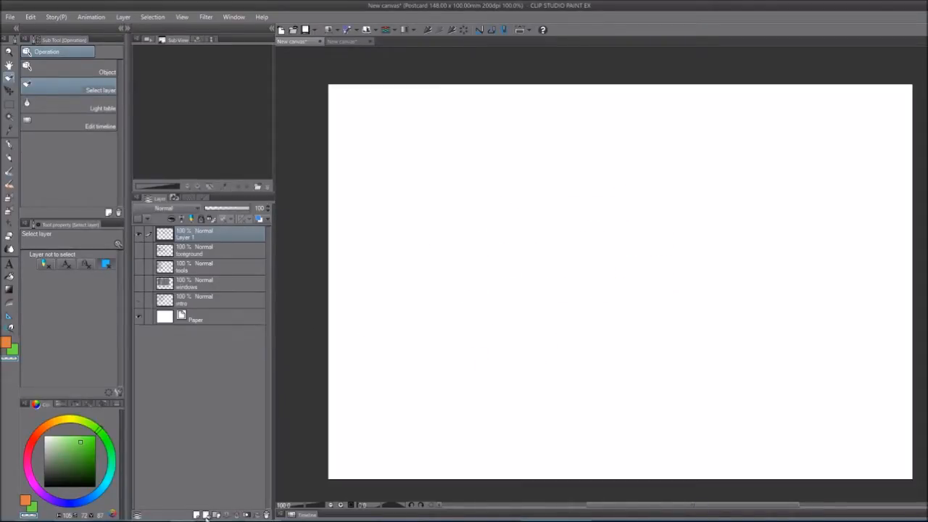
Set the foreground color to black and the background color to white, and choose the kafra lineart brush
click(6, 342)
drag(81, 465, 102, 507)
click(13, 352)
click(44, 437)
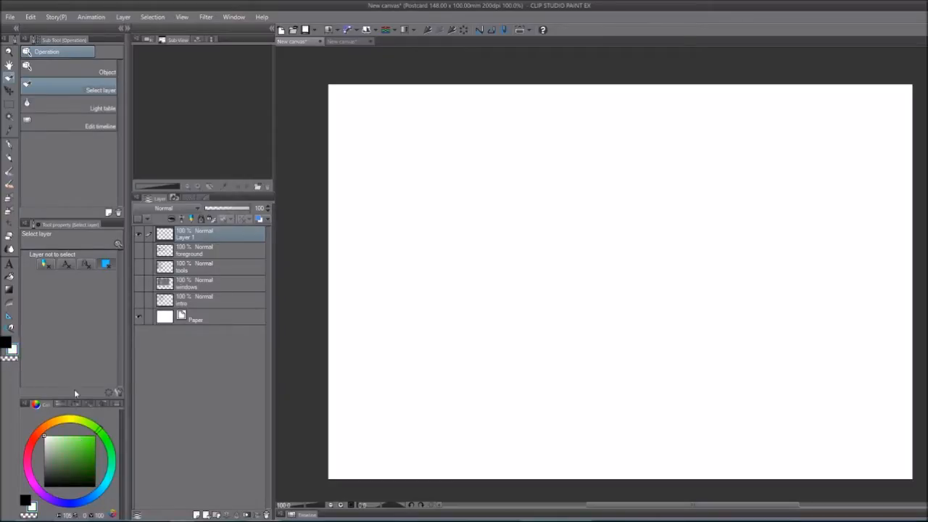
key(b)
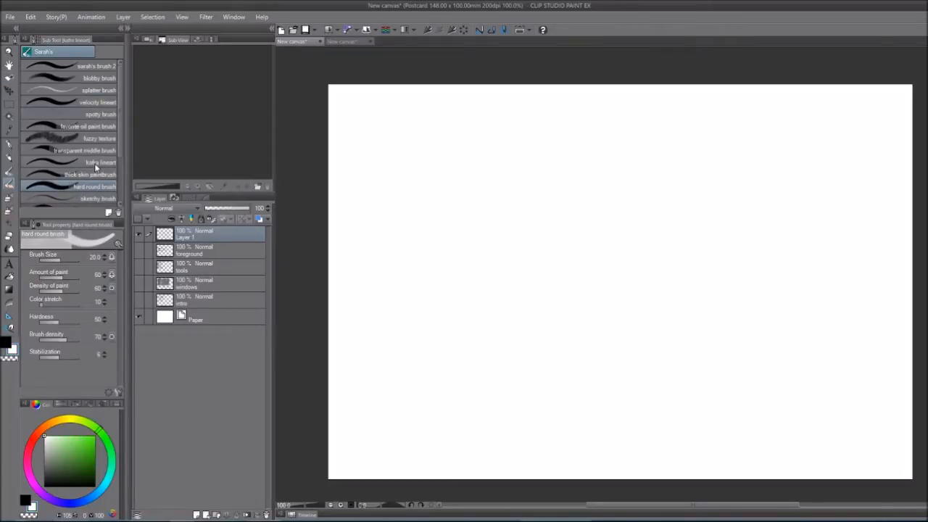
click(96, 165)
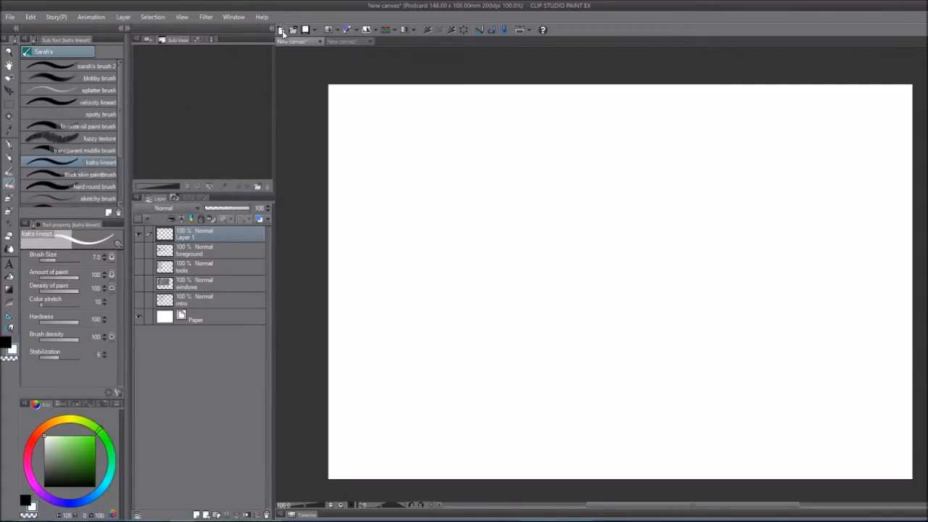
Create a new canvas from the 1280x1024 preset with the resolution set to 200 dpi
click(10, 16)
click(64, 32)
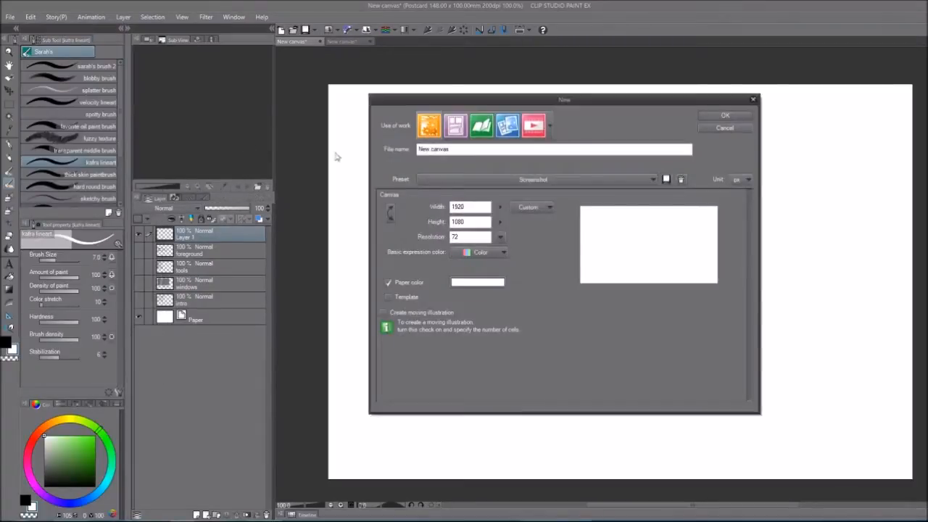
click(486, 180)
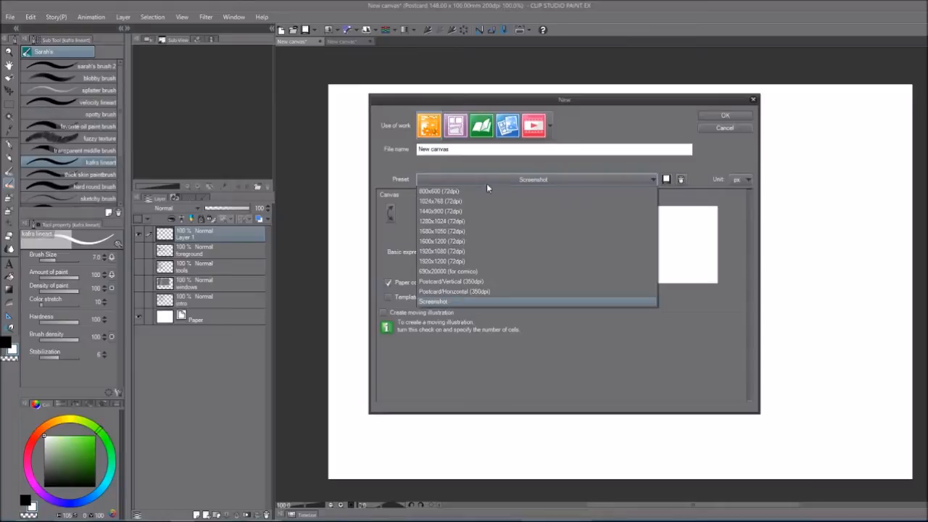
click(440, 222)
double_click(455, 238)
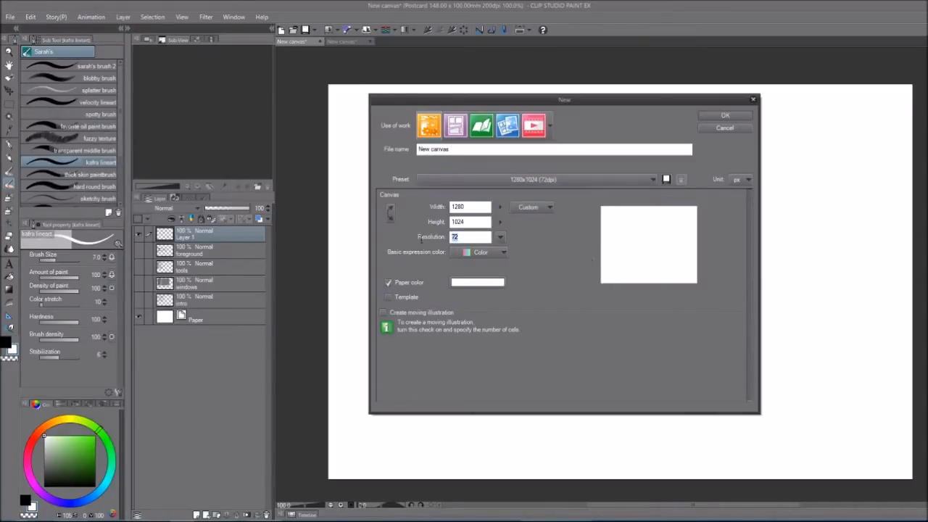
text(200)
click(725, 116)
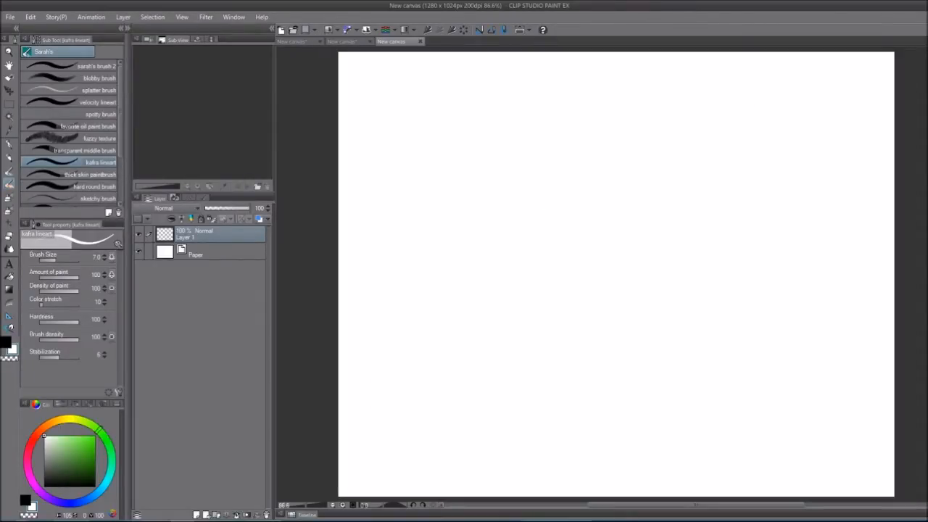
Sketch a smiling cartoon face in black with the kafra lineart brush, including eyes, nose, open mouth, jawline and eyebrows
key(x)
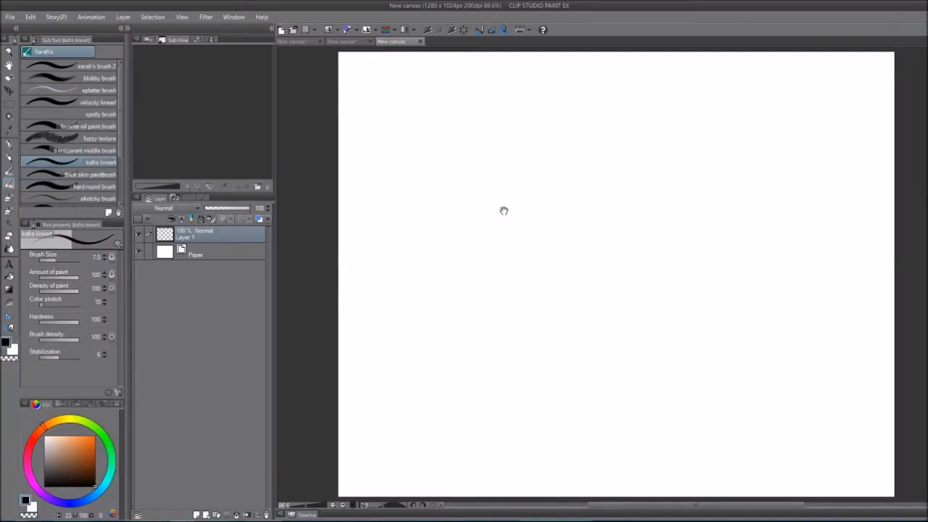
drag(503, 211, 467, 211)
drag(449, 193, 413, 209)
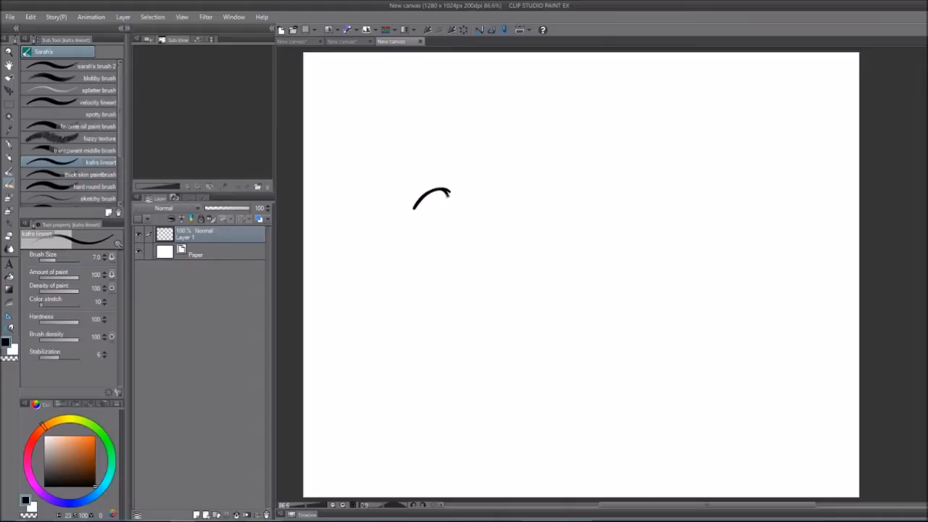
drag(478, 195, 506, 204)
drag(445, 194, 490, 196)
drag(445, 239, 482, 239)
drag(446, 240, 480, 246)
mouse_move(403, 191)
mouse_down()
mouse_move(412, 242)
mouse_move(522, 220)
mouse_move(526, 190)
mouse_up()
drag(525, 196, 531, 201)
drag(421, 196, 457, 182)
drag(488, 179, 511, 185)
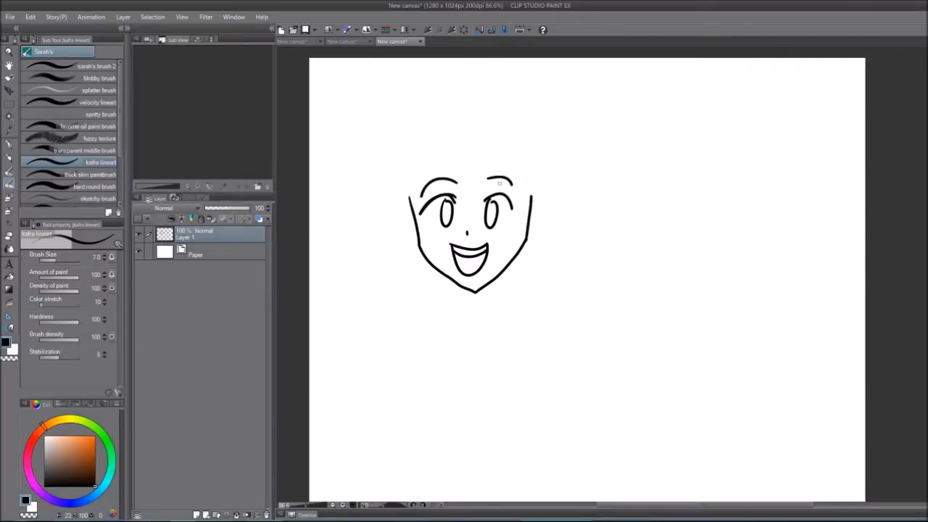
Sketch the ears, the neck and strands of bangs across the character's forehead
drag(412, 209, 413, 237)
drag(531, 204, 530, 231)
drag(510, 262, 504, 295)
drag(438, 272, 435, 302)
drag(464, 217, 471, 239)
drag(478, 176, 468, 221)
mouse_move(518, 176)
mouse_down()
mouse_move(492, 221)
mouse_move(514, 227)
mouse_up()
drag(480, 178, 463, 220)
drag(449, 184, 429, 231)
drag(434, 185, 421, 253)
mouse_move(549, 187)
mouse_down()
mouse_move(540, 232)
mouse_move(551, 230)
mouse_up()
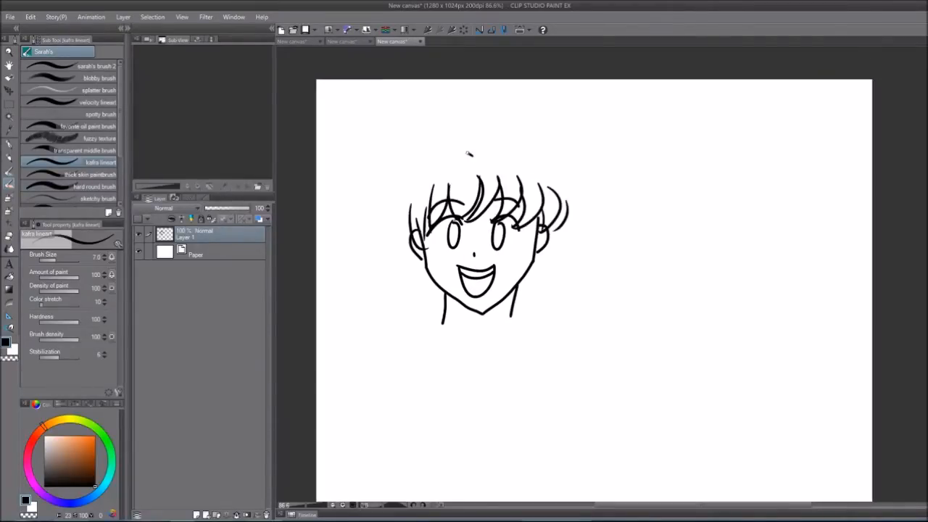
Sketch the outer contour of the chin-length hair on both sides of the head, with inner strands near the neck
drag(474, 155, 406, 291)
drag(399, 256, 409, 294)
drag(415, 263, 428, 303)
mouse_move(478, 154)
mouse_down()
mouse_move(559, 189)
mouse_move(555, 294)
mouse_move(527, 298)
mouse_up()
drag(536, 272, 514, 299)
scroll(486, 191, down, 1)
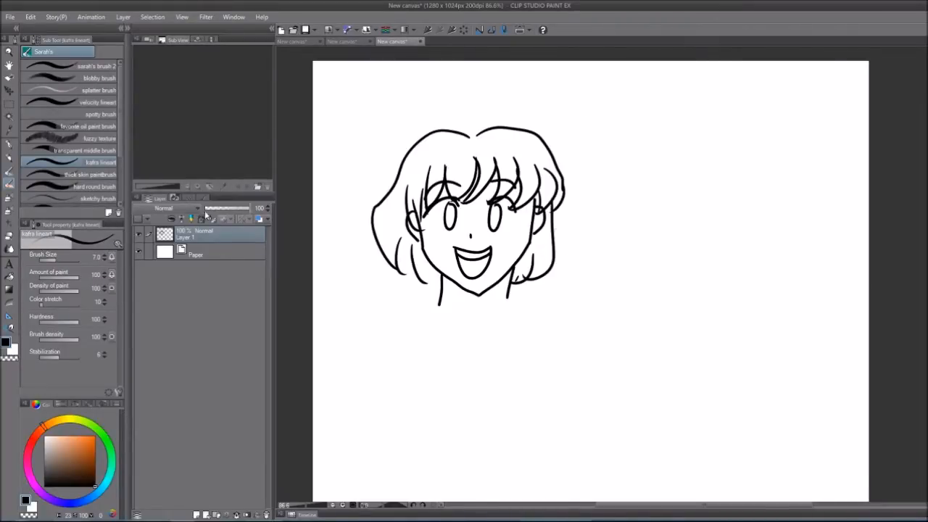
Hide Layer 1 and show it again to check that the whole sketch sits on that layer
click(138, 233)
click(137, 233)
click(138, 233)
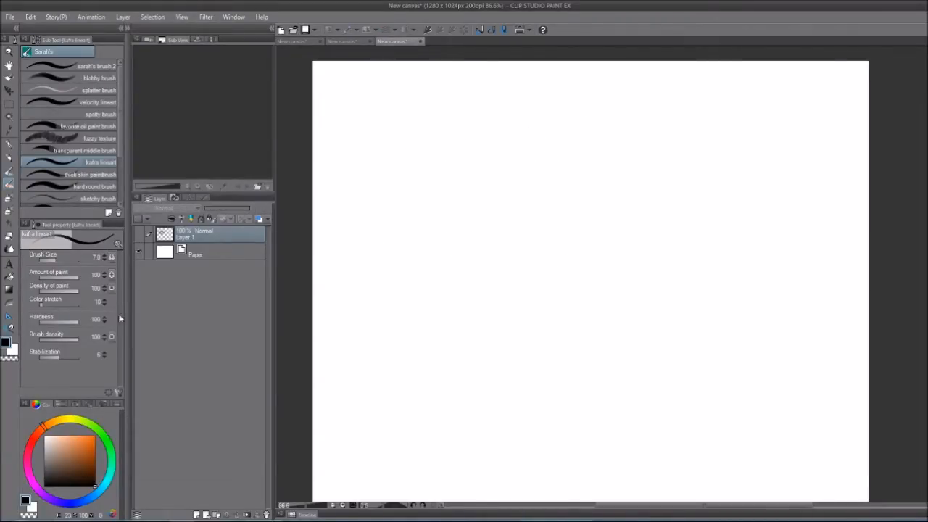
click(138, 233)
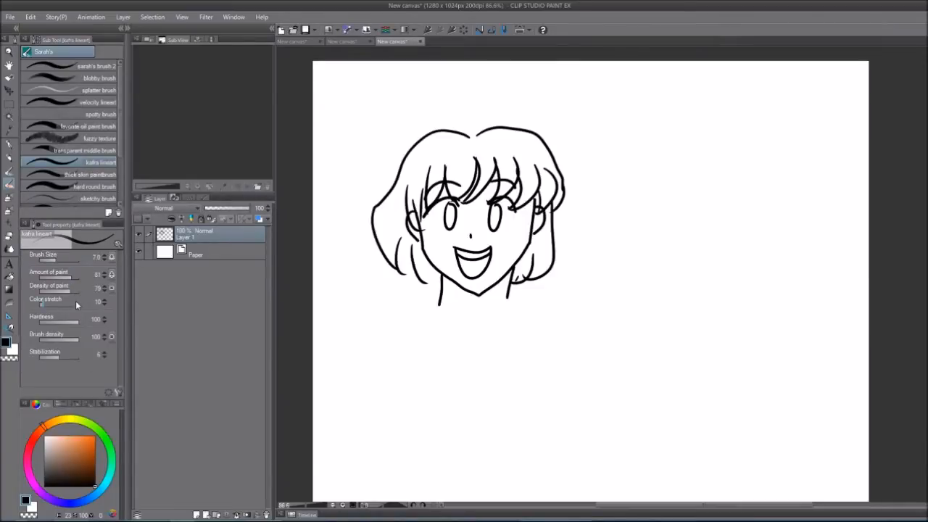
Try painting a light orange skin tone over the face on the sketch layer with brush size 40, and undo the strokes
mouse_move(80, 448)
mouse_down()
mouse_move(92, 459)
mouse_move(61, 445)
mouse_up()
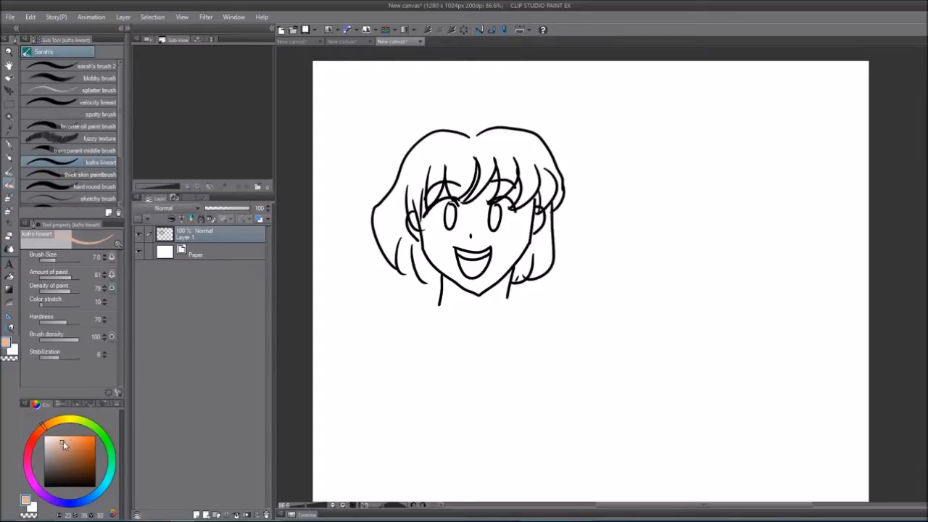
mouse_move(427, 213)
mouse_down()
mouse_move(432, 236)
mouse_move(448, 226)
mouse_move(438, 247)
mouse_move(447, 256)
mouse_up()
key(ctrl+z)
key(])
key(])
key(])
key(])
key(])
key(])
key(])
key(])
key(])
mouse_move(437, 230)
mouse_down()
mouse_move(453, 261)
mouse_move(477, 266)
mouse_move(498, 245)
mouse_up()
key(ctrl+z)
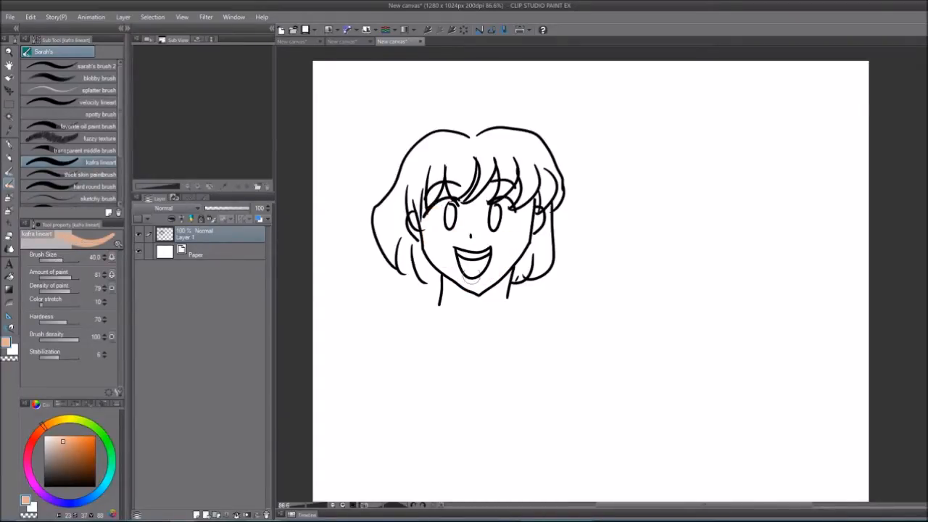
Apply the blue layer color effect to the sketch layer and set its opacity to 56%
key(h)
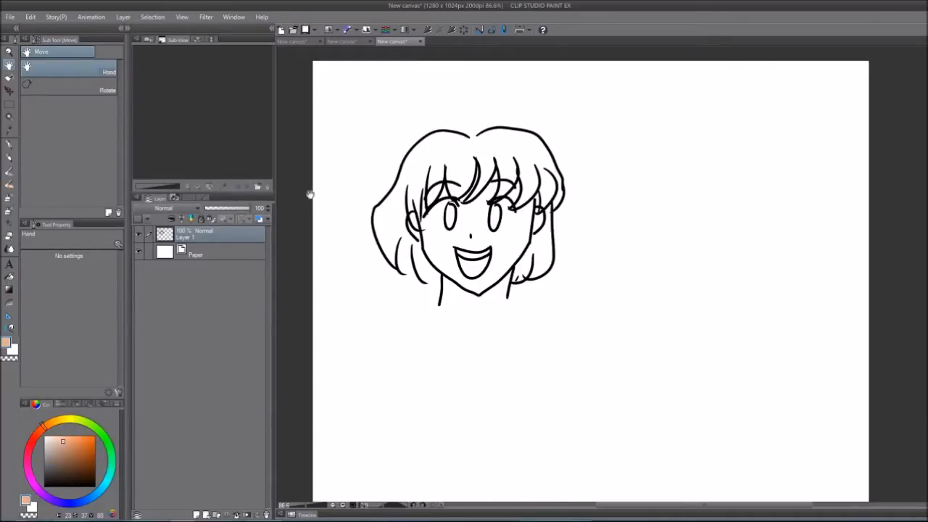
drag(247, 208, 216, 209)
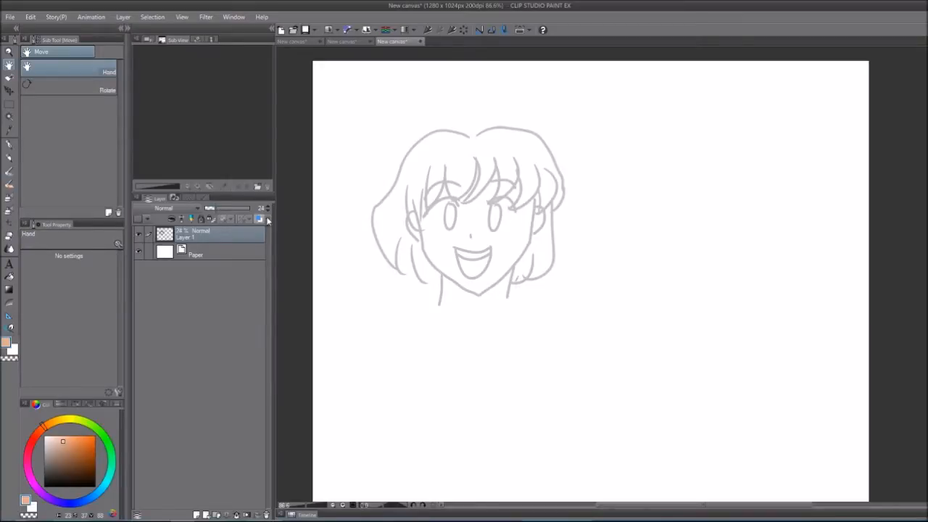
click(211, 198)
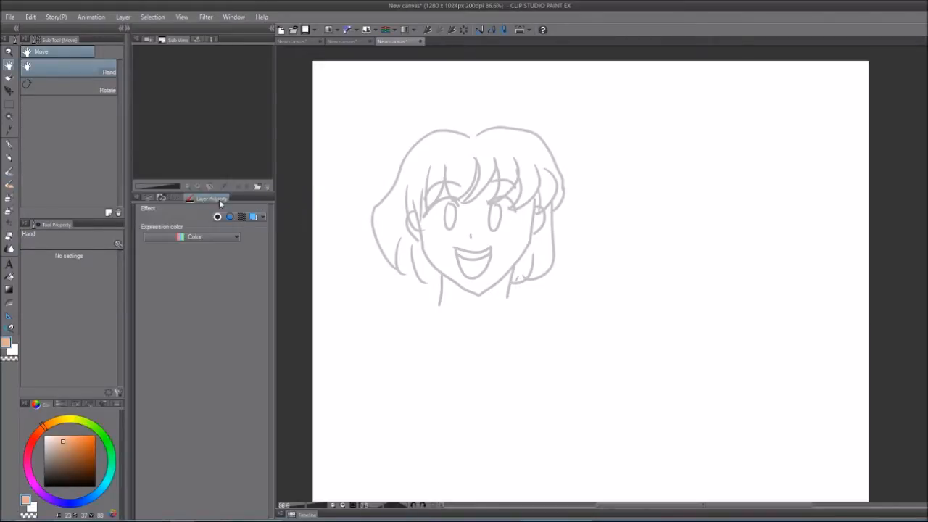
click(253, 216)
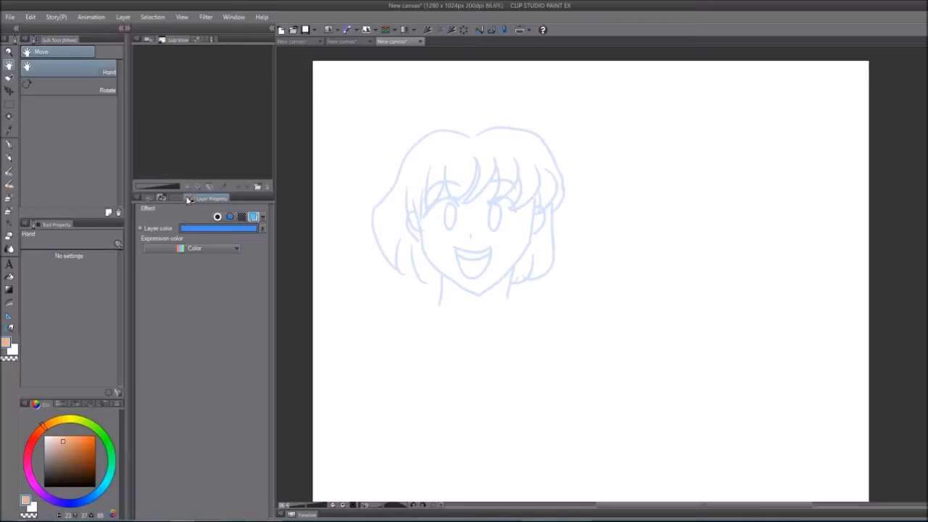
click(154, 198)
drag(223, 210, 230, 211)
Add a new layer above the sketch and revert the kafra lineart brush to its initial settings, with black and brush size 4
click(197, 515)
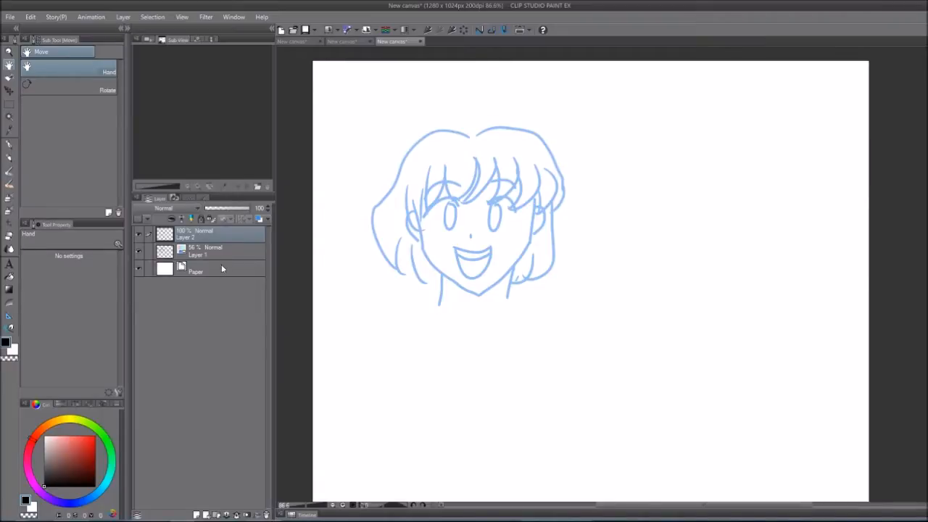
key(b)
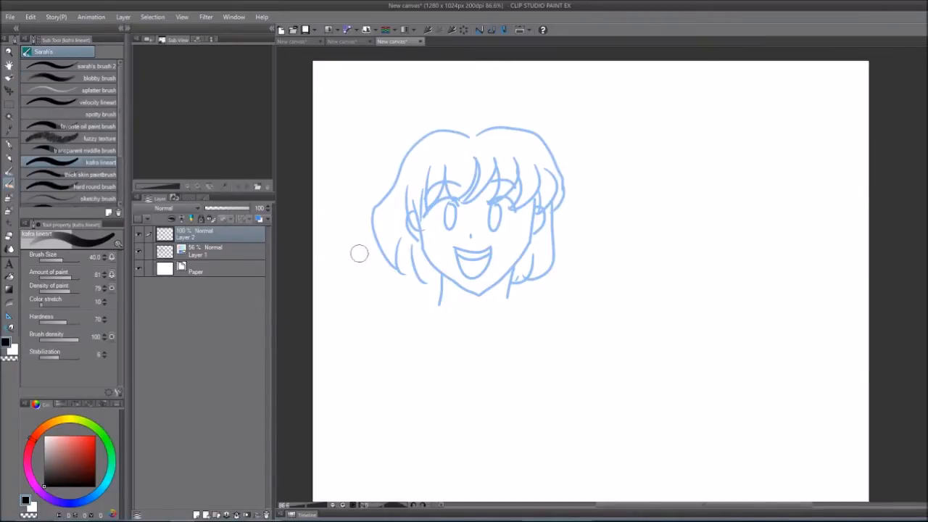
right_click(102, 163)
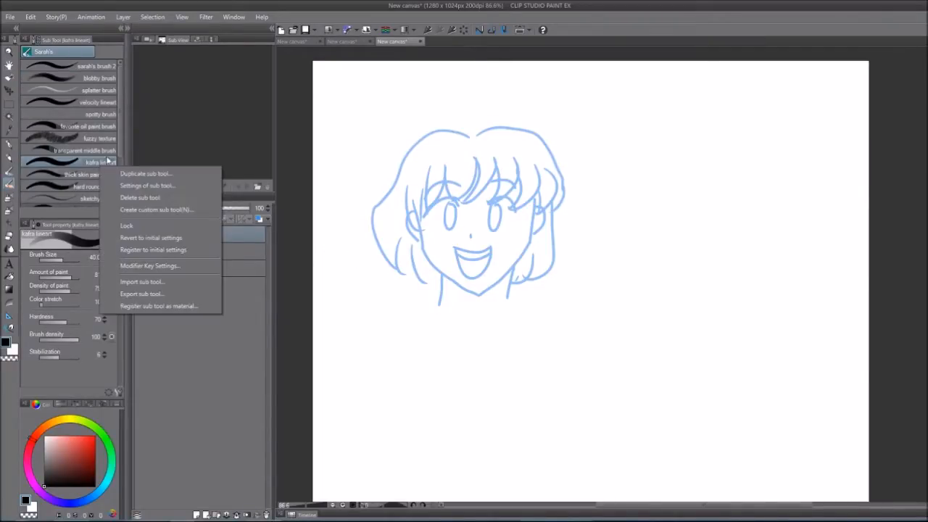
click(151, 238)
click(515, 198)
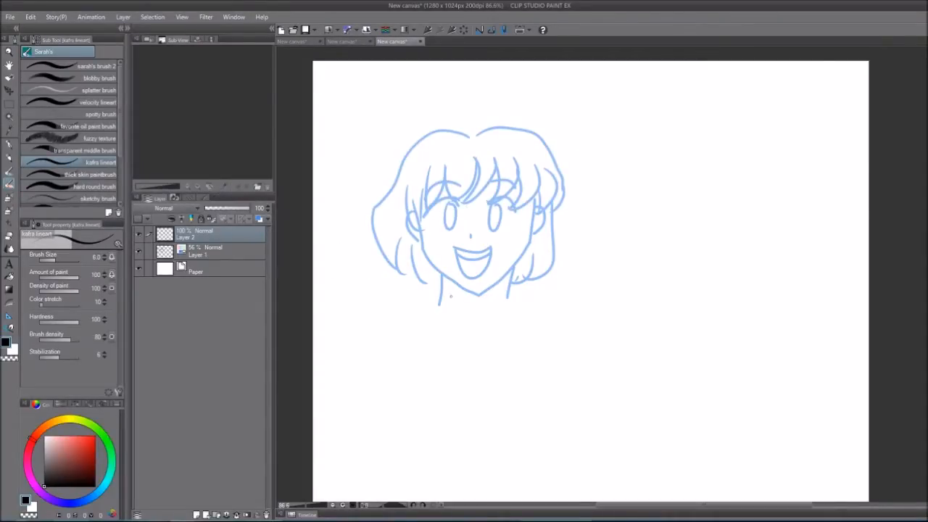
key(bracketleft)
key(bracketleft)
Ink the bangs in the middle and on the right of the forehead over the blue sketch on Layer 2
scroll(481, 223, up, 8)
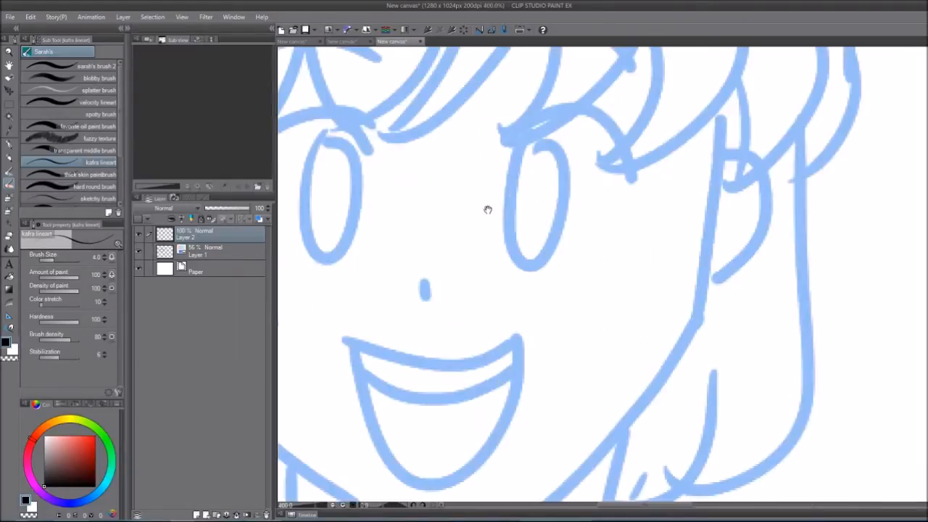
scroll(559, 217, down, 4)
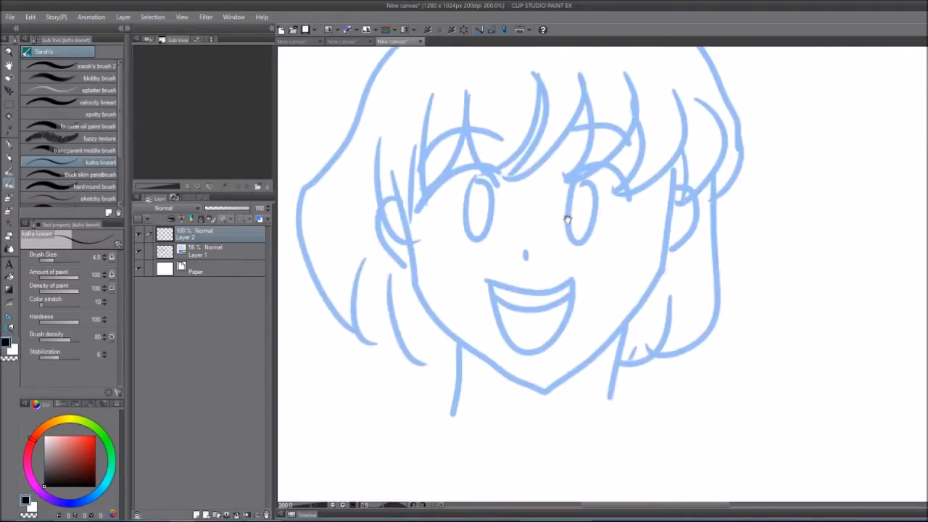
mouse_move(577, 107)
mouse_down()
mouse_move(579, 161)
mouse_move(562, 190)
mouse_up()
mouse_move(628, 103)
mouse_down()
mouse_move(617, 161)
mouse_move(581, 192)
mouse_move(551, 197)
mouse_up()
key(ctrl+z)
mouse_move(628, 105)
mouse_down()
mouse_move(627, 141)
mouse_move(591, 185)
mouse_move(554, 194)
mouse_up()
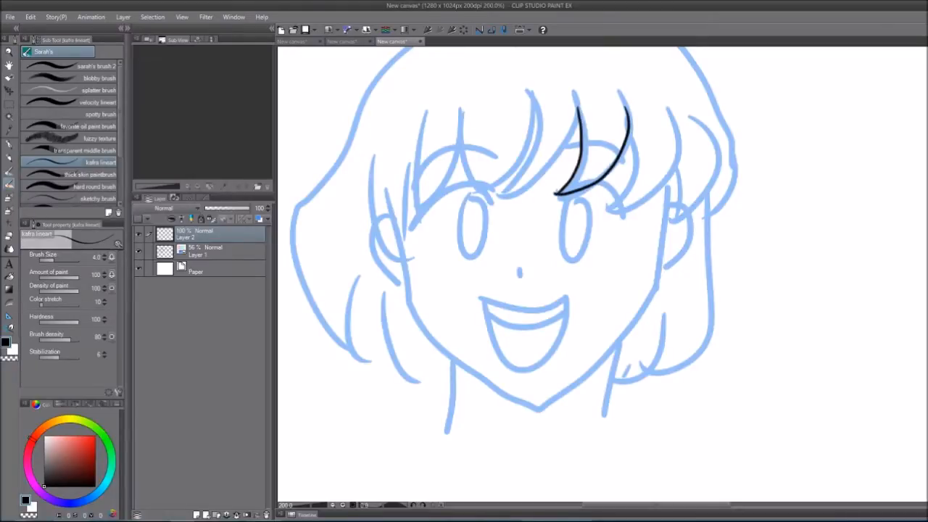
drag(627, 113, 606, 213)
mouse_move(669, 109)
mouse_down()
mouse_move(673, 172)
mouse_move(616, 210)
mouse_move(609, 231)
mouse_up()
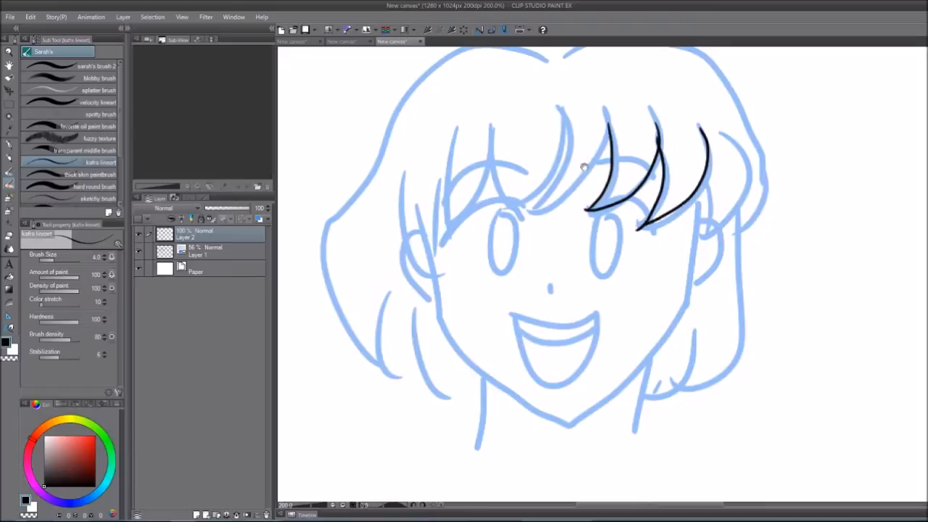
mouse_move(604, 113)
mouse_down()
mouse_move(604, 165)
mouse_move(564, 210)
mouse_up()
drag(586, 144, 570, 206)
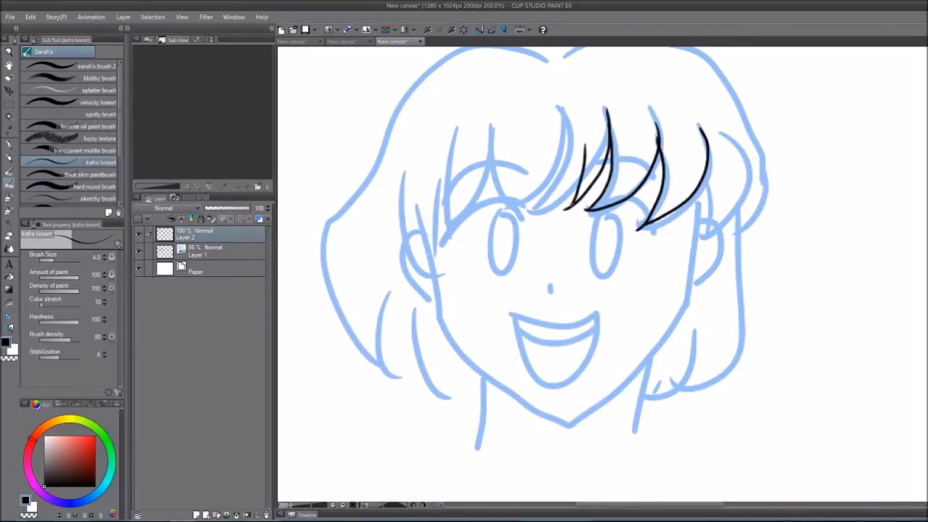
mouse_move(585, 145)
mouse_down()
mouse_move(567, 210)
mouse_move(524, 214)
mouse_up()
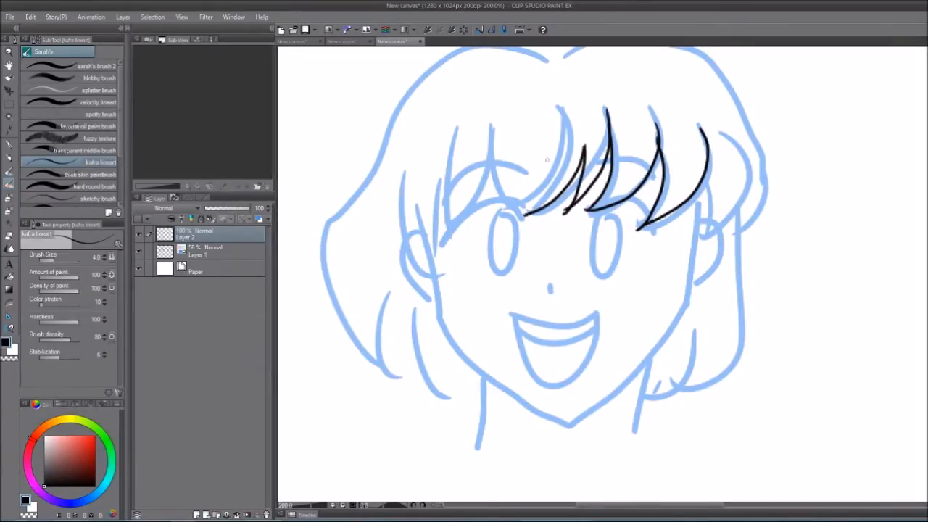
mouse_move(559, 110)
mouse_down()
mouse_move(550, 175)
mouse_move(520, 216)
mouse_up()
Erase the overshooting tips of the inked bangs with the Hard eraser and check the lines with the sketch layer hidden
key(e)
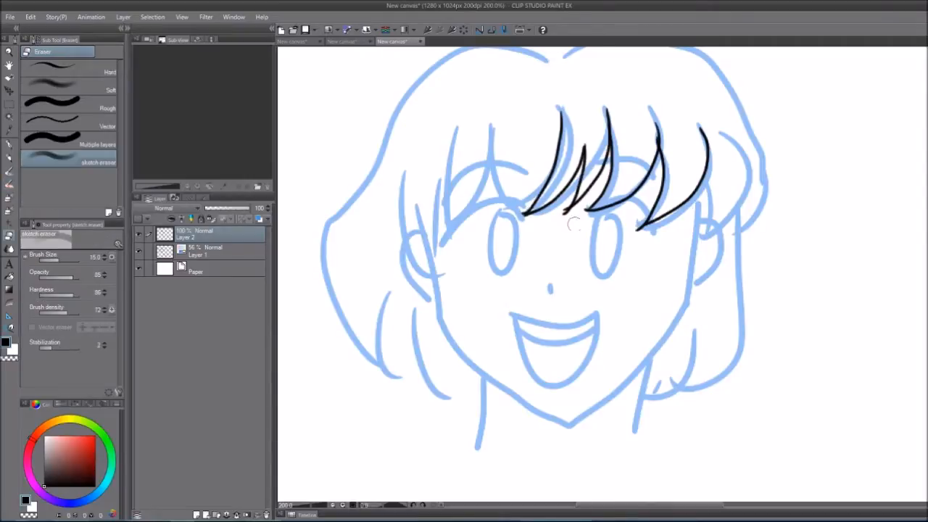
click(79, 70)
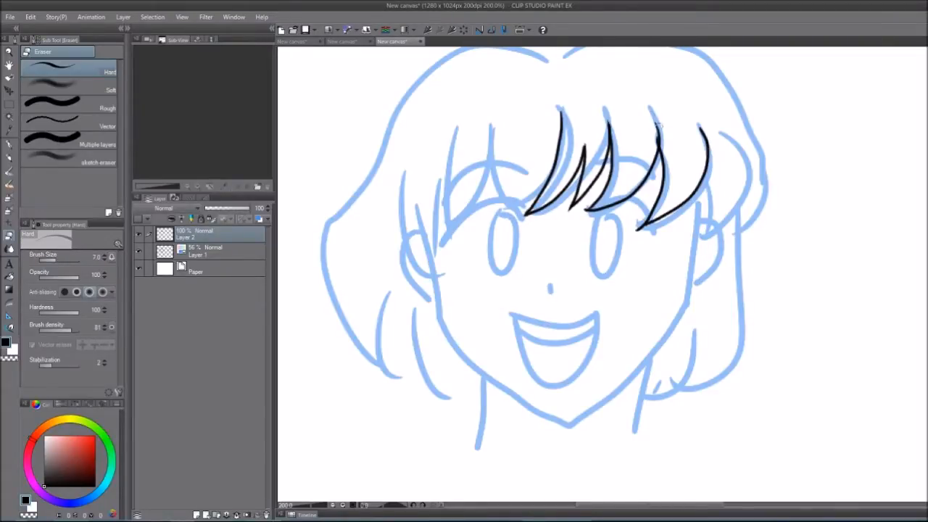
click(139, 252)
click(139, 252)
Ink the strands of bangs above the left eye with the kafra lineart brush, undoing and redrawing unsatisfactory strokes
key(b)
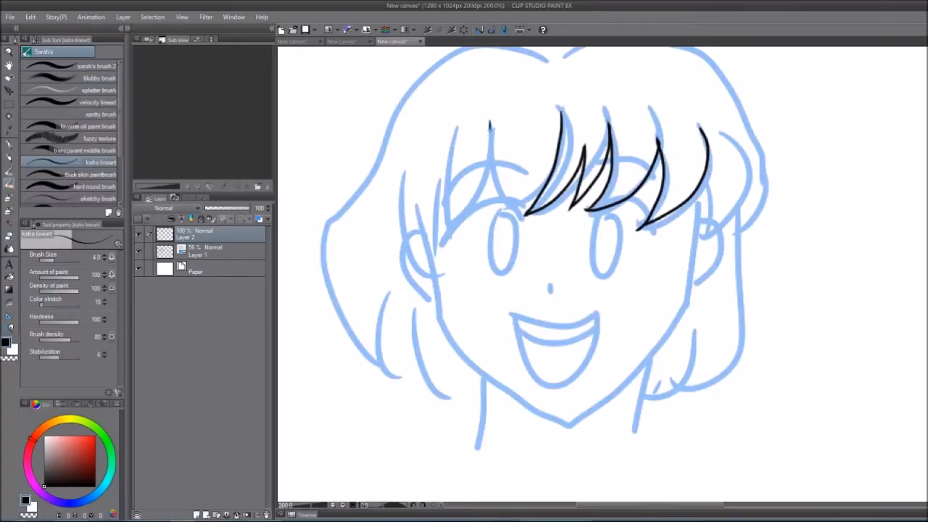
drag(490, 121, 504, 206)
drag(501, 171, 518, 216)
mouse_move(551, 169)
mouse_down()
mouse_move(516, 213)
mouse_move(536, 218)
mouse_up()
drag(512, 157, 463, 230)
mouse_move(475, 147)
mouse_down()
mouse_move(461, 230)
mouse_move(464, 174)
mouse_move(460, 239)
mouse_up()
key(ctrl+z)
drag(461, 187, 456, 275)
drag(442, 210, 444, 233)
key(ctrl+z)
key(ctrl+z)
key(ctrl+z)
drag(476, 144, 463, 236)
drag(468, 222, 462, 231)
Ink the pointed side strands of hair in front of the left ear
drag(461, 194, 465, 277)
drag(440, 206, 464, 276)
key(ctrl+z)
drag(429, 177, 431, 277)
drag(438, 233, 432, 276)
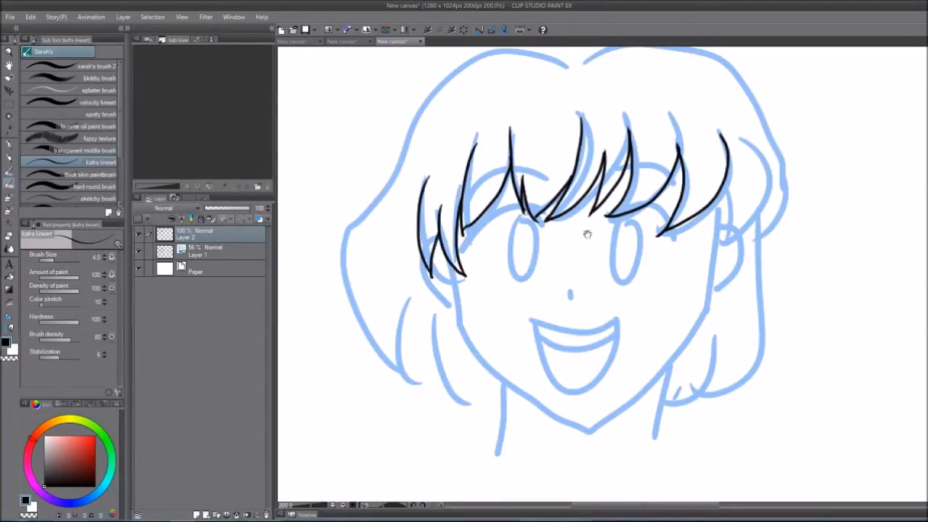
Ink the right eye with a thick upper lash line and an oval iris outline
drag(587, 234, 535, 228)
key(ctrl+z)
drag(594, 200, 619, 220)
drag(592, 200, 616, 222)
drag(594, 203, 620, 236)
drag(616, 219, 623, 239)
drag(562, 203, 553, 210)
drag(573, 212, 567, 274)
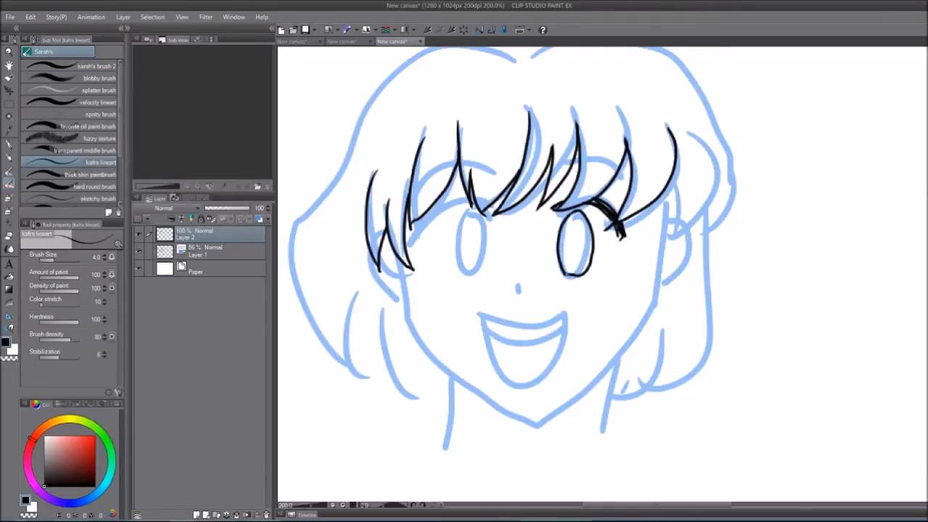
Ink the left eye with a thick upper lash line and an oval iris outline
drag(484, 207, 496, 215)
mouse_move(485, 207)
mouse_down()
mouse_move(495, 213)
mouse_move(419, 238)
mouse_up()
mouse_move(469, 200)
mouse_down()
mouse_move(419, 236)
mouse_move(424, 226)
mouse_up()
mouse_move(468, 200)
mouse_down()
mouse_move(420, 237)
mouse_move(454, 252)
mouse_move(455, 267)
mouse_up()
mouse_move(472, 214)
mouse_down()
mouse_move(482, 266)
mouse_move(519, 297)
mouse_up()
Ink the open smiling mouth with its teeth line, and the small nose
drag(489, 313, 561, 312)
drag(489, 313, 515, 378)
drag(563, 314, 516, 378)
drag(491, 323, 557, 320)
drag(495, 276, 517, 288)
Ink the left cheek and jawline down to the chin with the canvas rotated, and reset the rotation
mouse_move(417, 264)
mouse_down()
mouse_move(429, 330)
mouse_move(451, 309)
mouse_up()
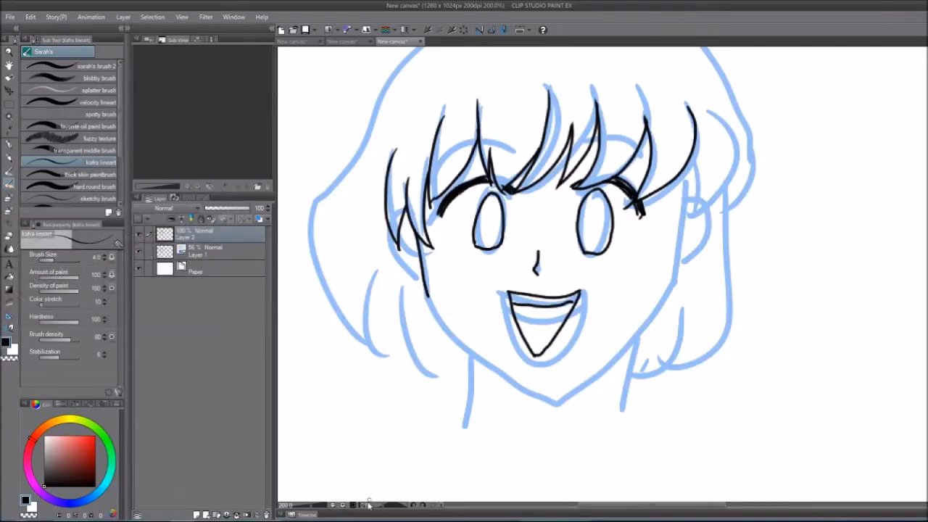
drag(384, 506, 392, 506)
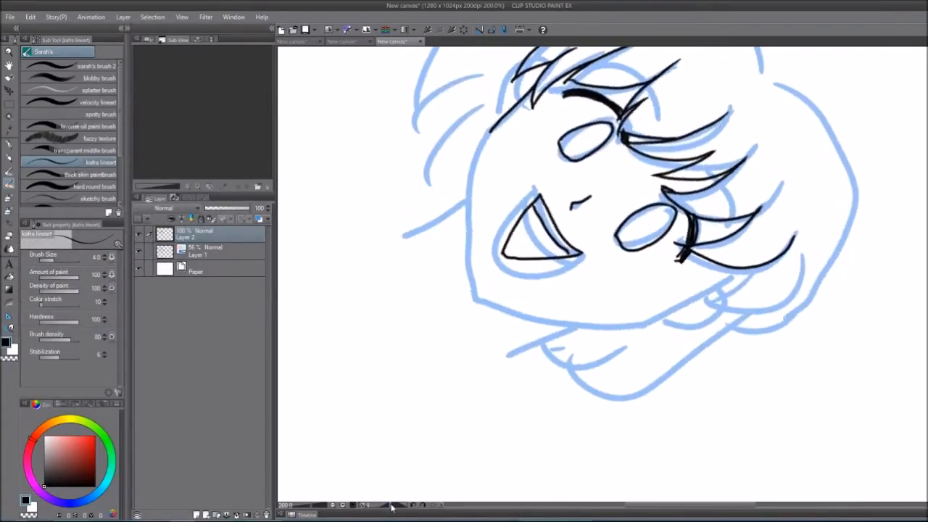
drag(574, 178, 570, 234)
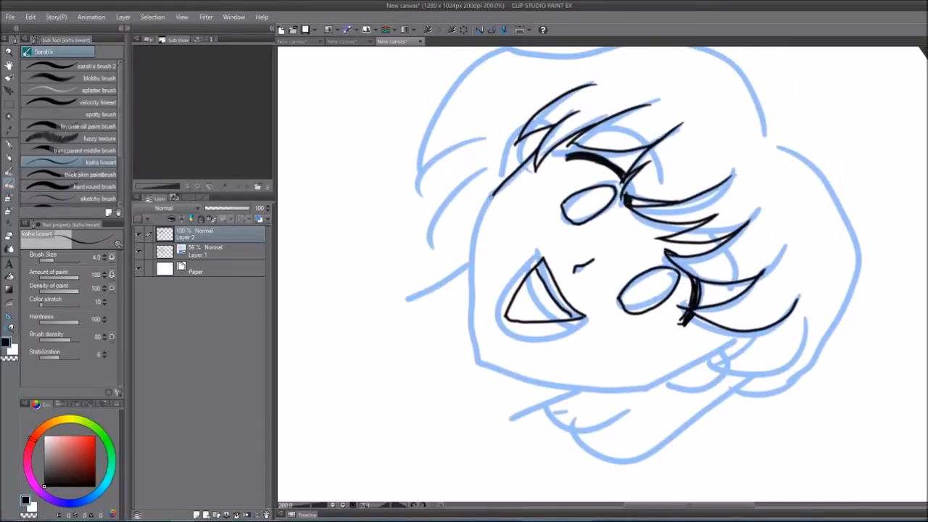
mouse_move(489, 200)
mouse_down()
mouse_move(468, 294)
mouse_move(470, 350)
mouse_up()
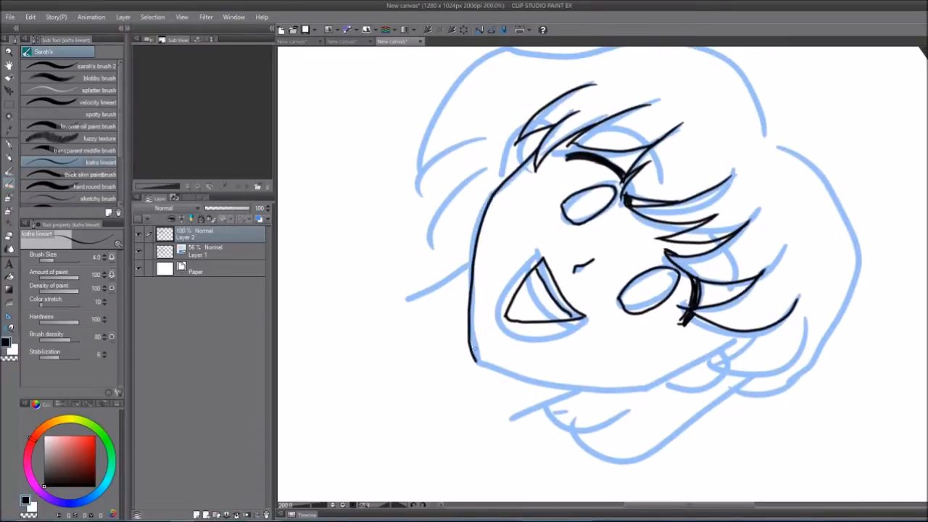
click(433, 505)
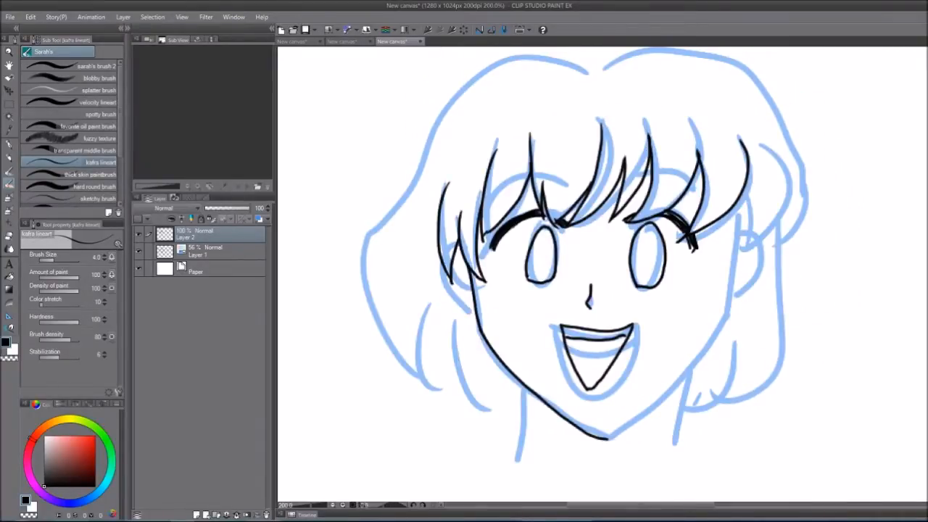
Ink the right side of the face from the bangs down to the chin with the canvas tilted the other way
drag(383, 506, 382, 506)
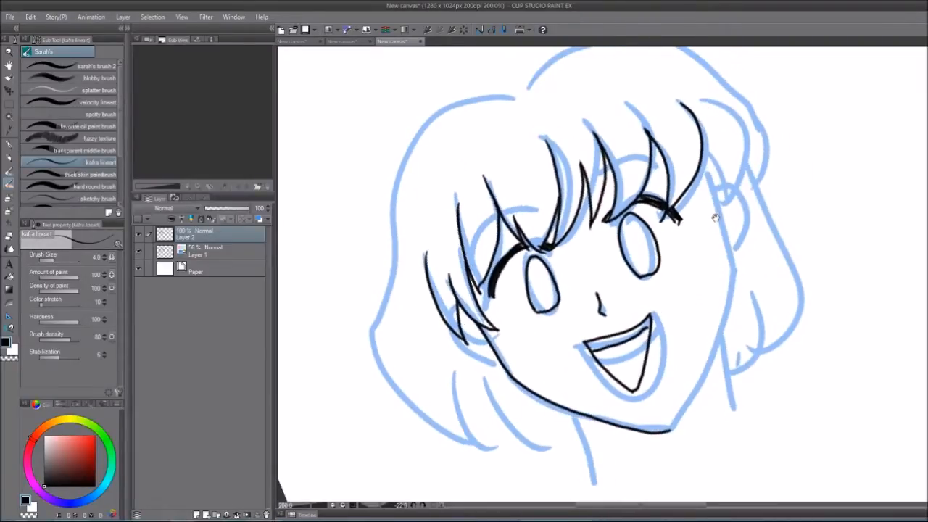
drag(714, 223, 635, 203)
mouse_move(624, 151)
mouse_down()
mouse_move(655, 264)
mouse_move(662, 205)
mouse_move(654, 268)
mouse_move(607, 355)
mouse_up()
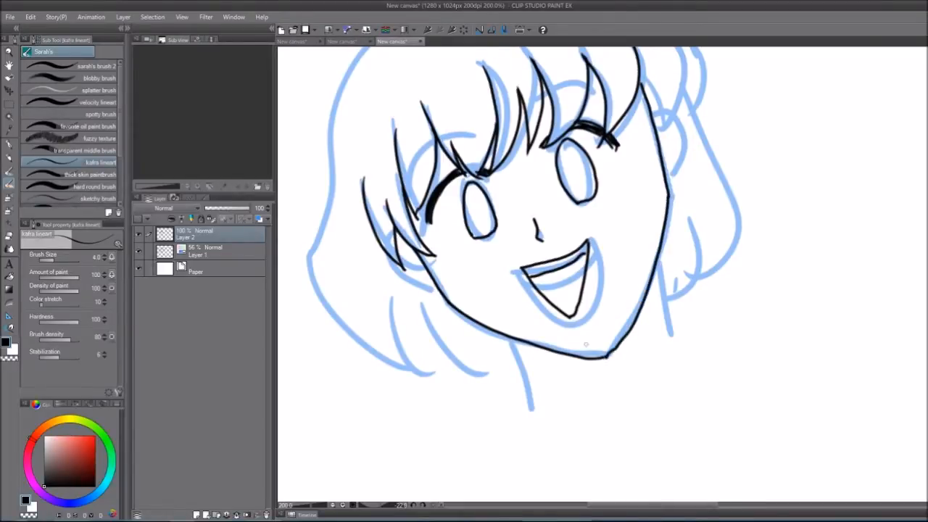
Ink both sides of the neck and the two ears over the sketch
drag(507, 337, 532, 409)
drag(658, 263, 674, 342)
drag(638, 192, 665, 211)
drag(664, 178, 631, 259)
drag(678, 221, 665, 287)
drag(388, 260, 416, 304)
Ink the left outer hair outline from the crown down to the pointed tips beside the neck, redoing the last strand
drag(608, 211, 574, 226)
drag(667, 144, 660, 243)
drag(631, 160, 724, 189)
mouse_move(585, 97)
mouse_down()
mouse_move(596, 100)
mouse_move(427, 419)
mouse_up()
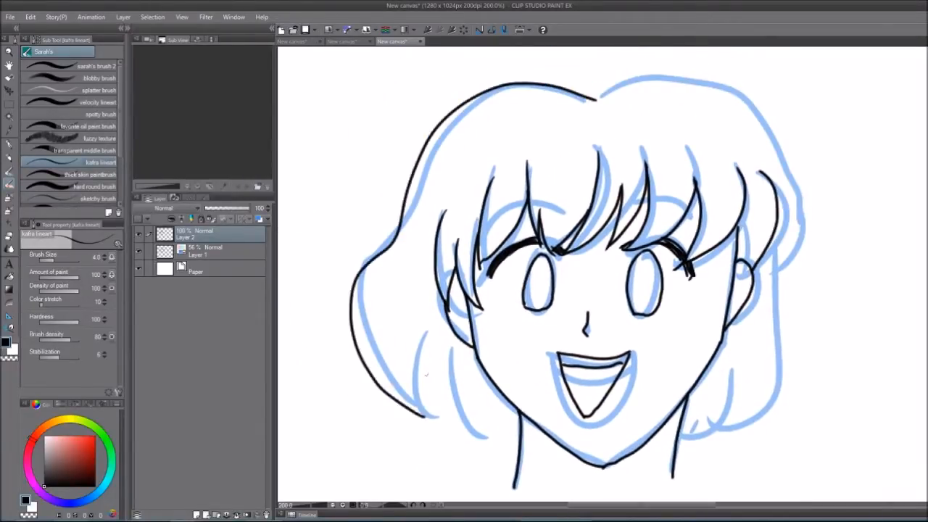
drag(423, 332, 427, 419)
drag(464, 384, 445, 339)
drag(405, 287, 454, 389)
mouse_move(444, 326)
mouse_down()
mouse_move(453, 392)
mouse_move(492, 417)
mouse_up()
key(ctrl+z)
key(ctrl+z)
mouse_move(445, 325)
mouse_down()
mouse_move(477, 397)
mouse_move(500, 421)
mouse_up()
Ink the right outer hair outline from the crown down to the pointed tips beside the neck
drag(714, 75, 607, 155)
mouse_move(472, 134)
mouse_down()
mouse_move(670, 189)
mouse_move(672, 220)
mouse_up()
drag(690, 249, 687, 192)
drag(669, 161, 656, 254)
mouse_move(656, 254)
mouse_down()
mouse_move(666, 205)
mouse_move(629, 368)
mouse_up()
drag(634, 292, 630, 368)
drag(634, 328, 691, 276)
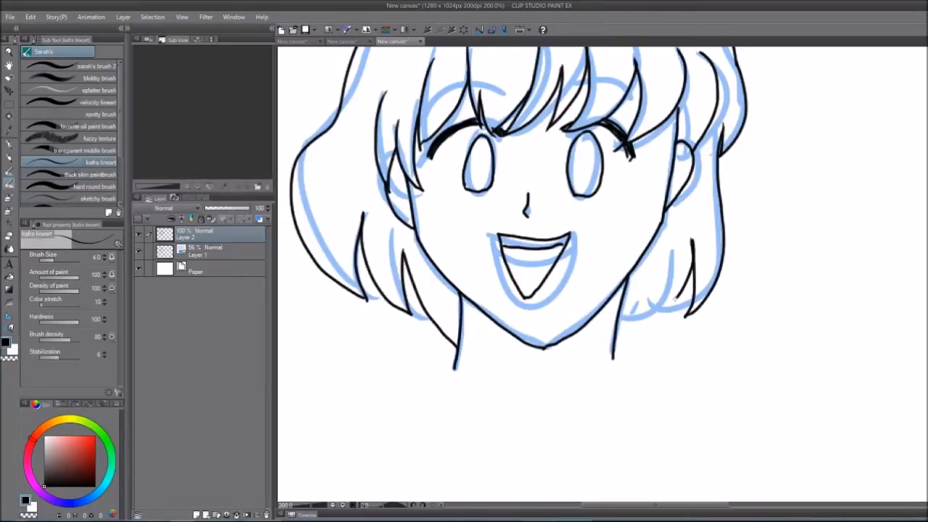
mouse_move(648, 317)
mouse_down()
mouse_move(673, 297)
mouse_move(648, 319)
mouse_up()
drag(666, 274, 625, 326)
drag(606, 272, 608, 300)
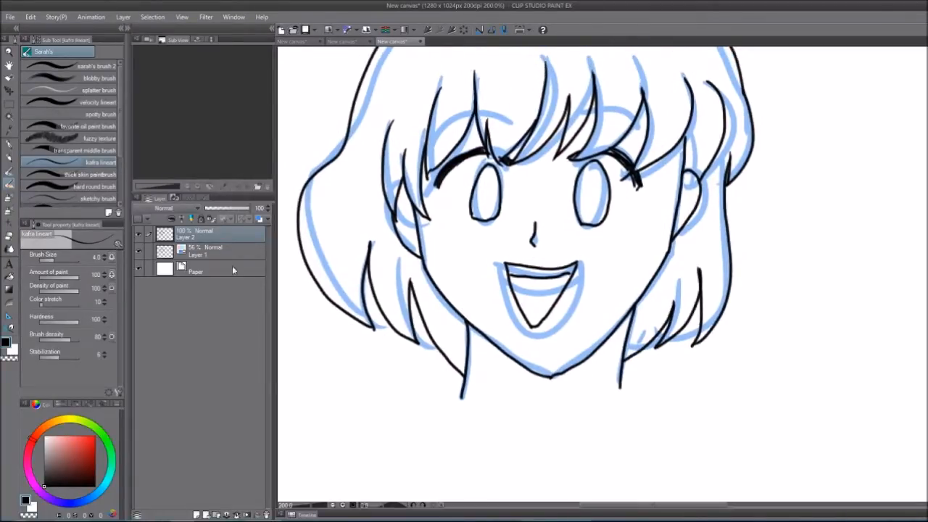
Hide the blue sketch layer and switch the inked layer's visibility off and on to check the line art
click(138, 249)
mouse_move(567, 235)
mouse_down()
mouse_move(583, 249)
mouse_move(564, 286)
mouse_up()
scroll(599, 255, down, 2)
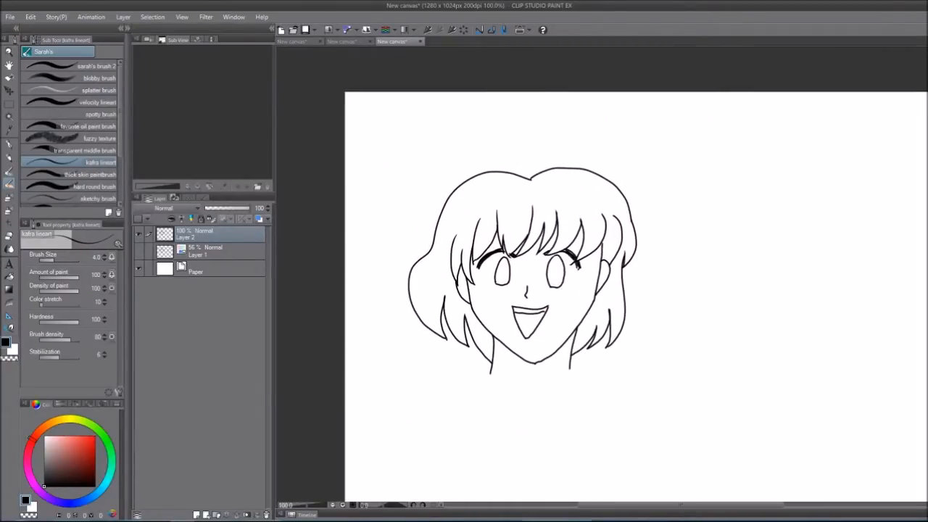
key(h)
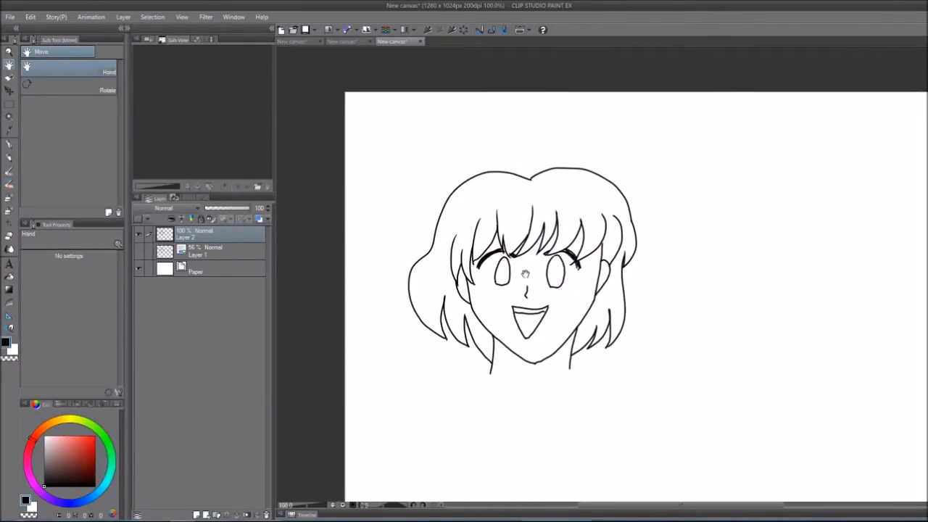
drag(535, 273, 549, 271)
click(138, 232)
click(139, 232)
Rename the inked layer as lineart
double_click(190, 237)
key(BackSpace)
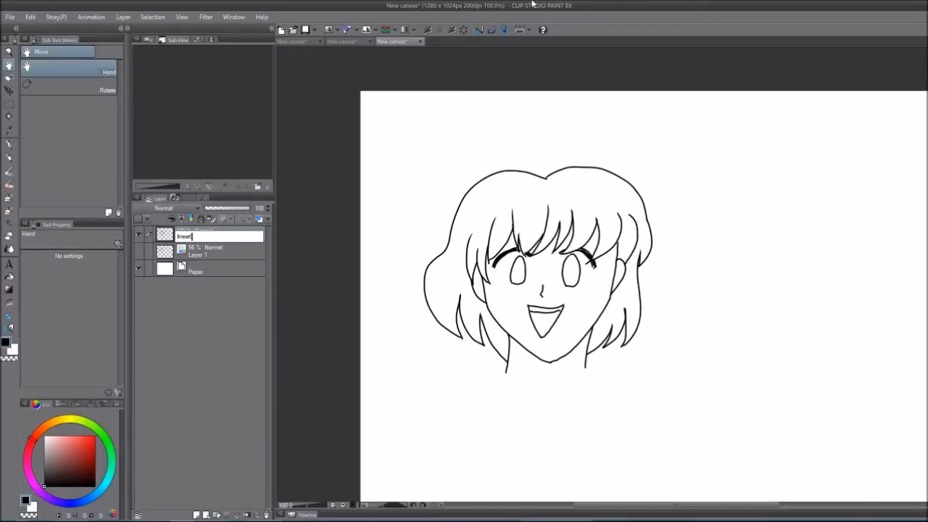
text(lineart)
key(Return)
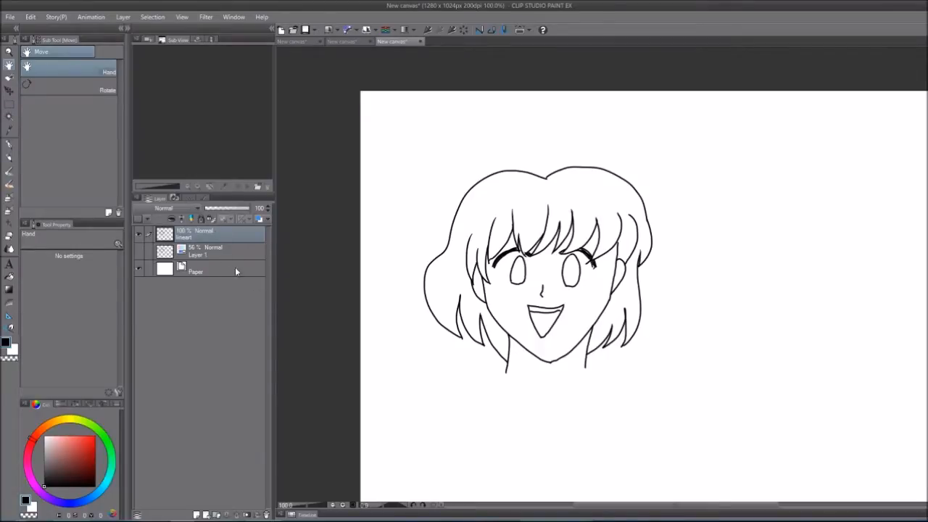
Add a new raster layer, move it below the lineart layer and make it the active layer
click(197, 514)
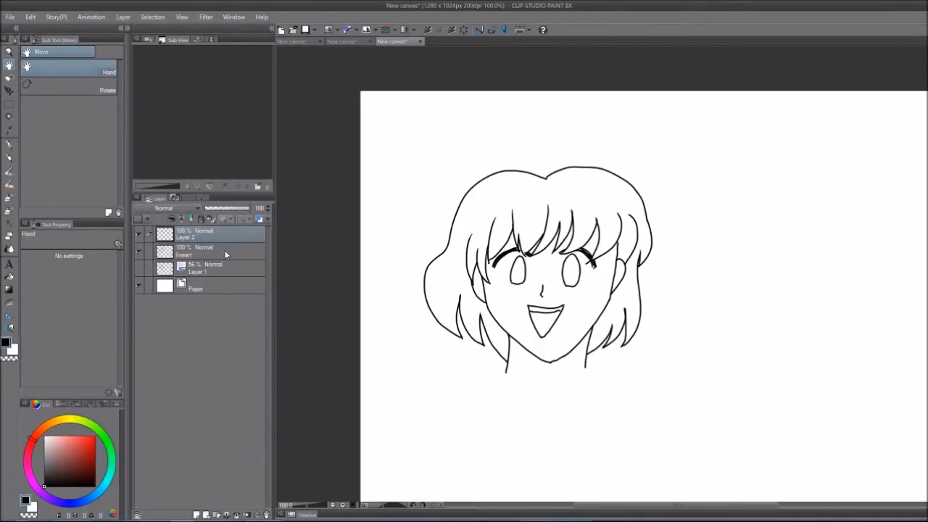
drag(224, 241, 225, 259)
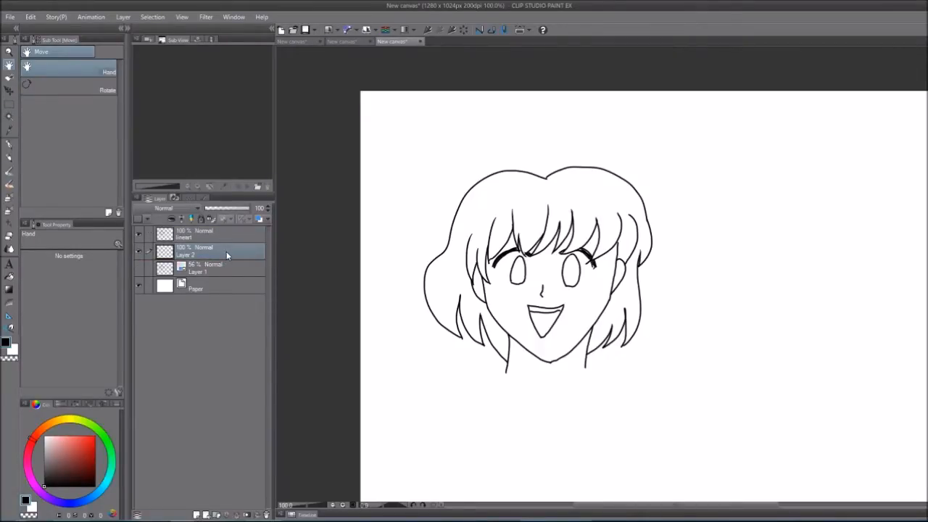
click(189, 238)
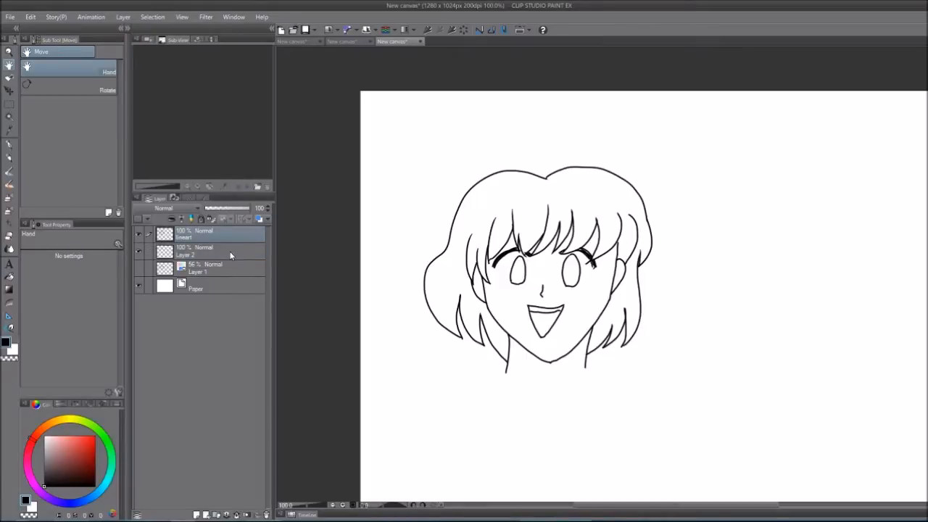
click(195, 251)
Choose the hard round brush and pick a light peach skin colour
key(b)
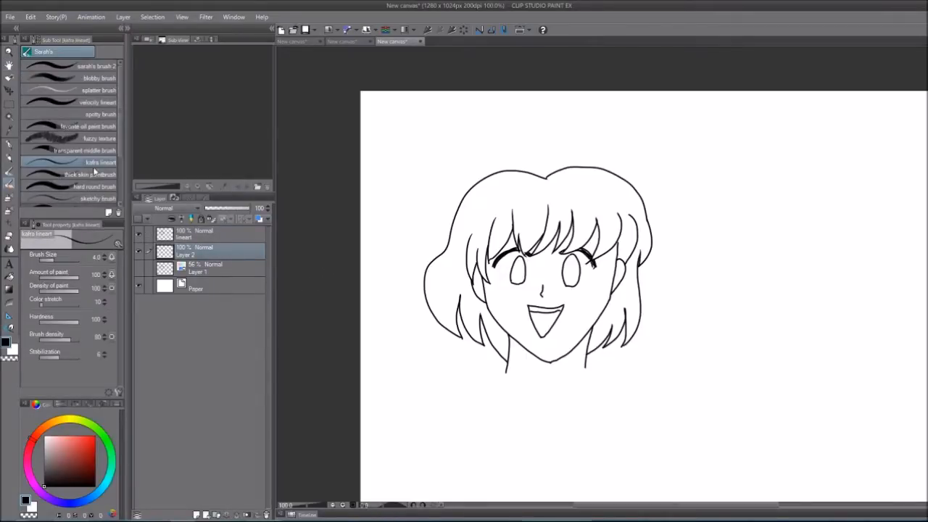
click(68, 187)
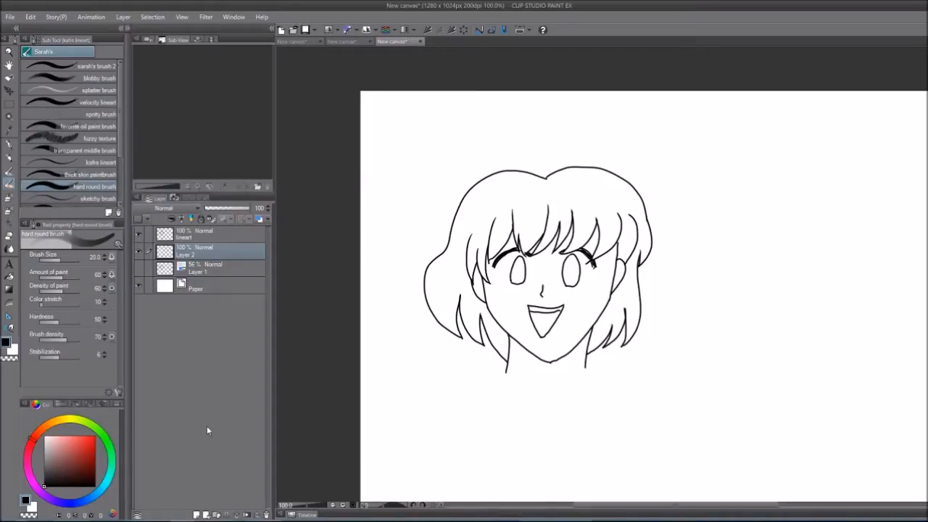
click(48, 428)
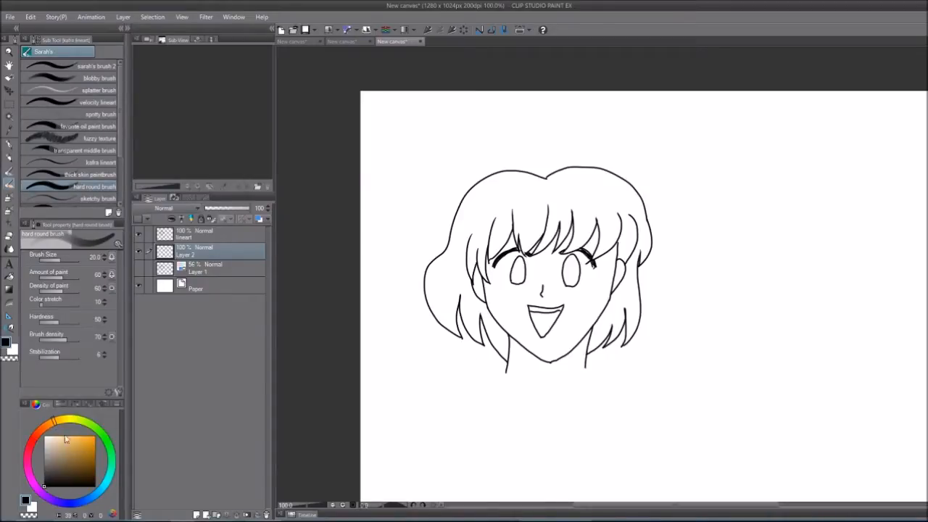
click(42, 429)
mouse_move(76, 452)
mouse_down()
mouse_move(76, 442)
mouse_move(57, 442)
mouse_up()
Try painting the face, ears and neck in the skin colour with the hard round brush, and undo the painting
scroll(533, 310, up, 3)
mouse_move(475, 305)
mouse_down()
mouse_move(473, 356)
mouse_move(577, 319)
mouse_move(588, 303)
mouse_move(565, 349)
mouse_move(516, 351)
mouse_move(556, 340)
mouse_up()
mouse_move(445, 209)
mouse_down()
mouse_move(443, 279)
mouse_move(453, 175)
mouse_move(485, 293)
mouse_move(507, 203)
mouse_move(538, 322)
mouse_move(574, 233)
mouse_move(609, 261)
mouse_move(632, 161)
mouse_move(573, 174)
mouse_move(509, 207)
mouse_move(475, 163)
mouse_move(459, 187)
mouse_move(453, 280)
mouse_move(428, 238)
mouse_move(445, 232)
mouse_up()
mouse_move(638, 171)
mouse_down()
mouse_move(630, 236)
mouse_move(591, 231)
mouse_move(601, 224)
mouse_move(621, 242)
mouse_up()
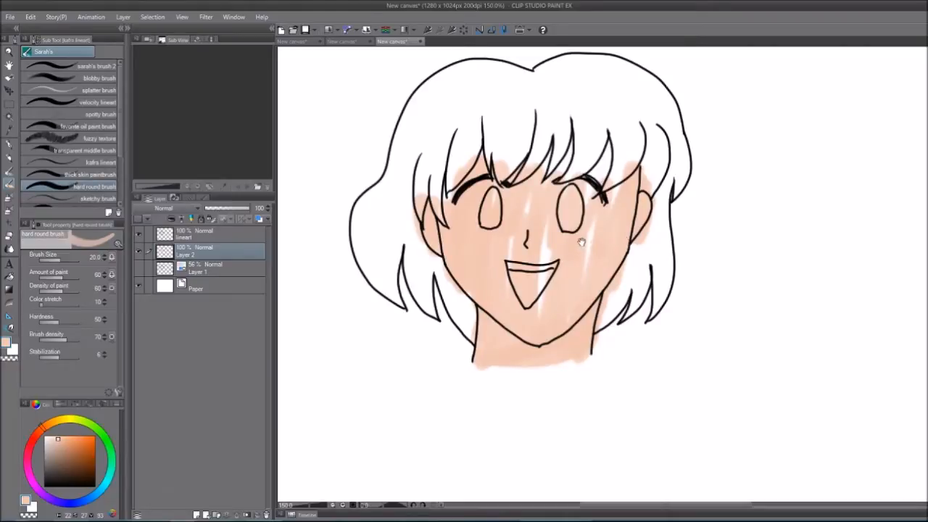
drag(586, 240, 583, 270)
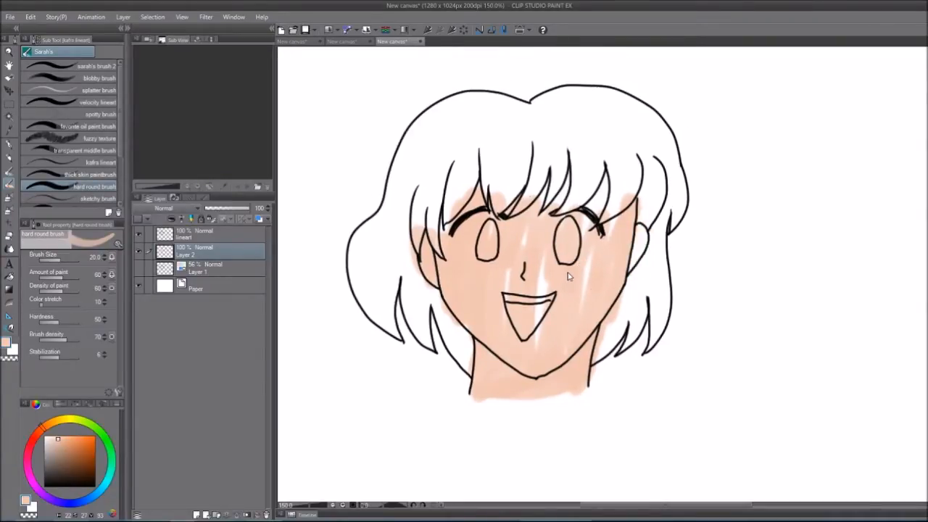
key(ctrl+z)
key(ctrl+z)
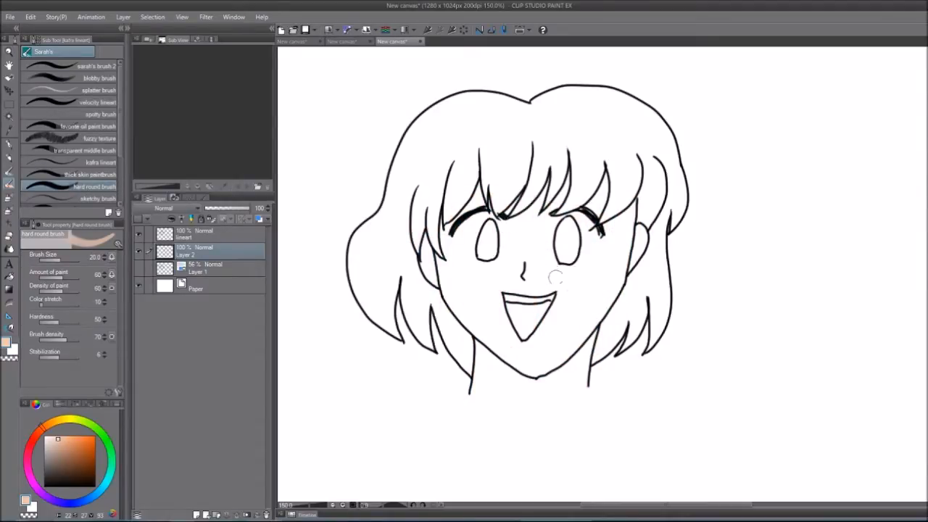
Lasso-select the face, both ears and the neck along the line art
key(m)
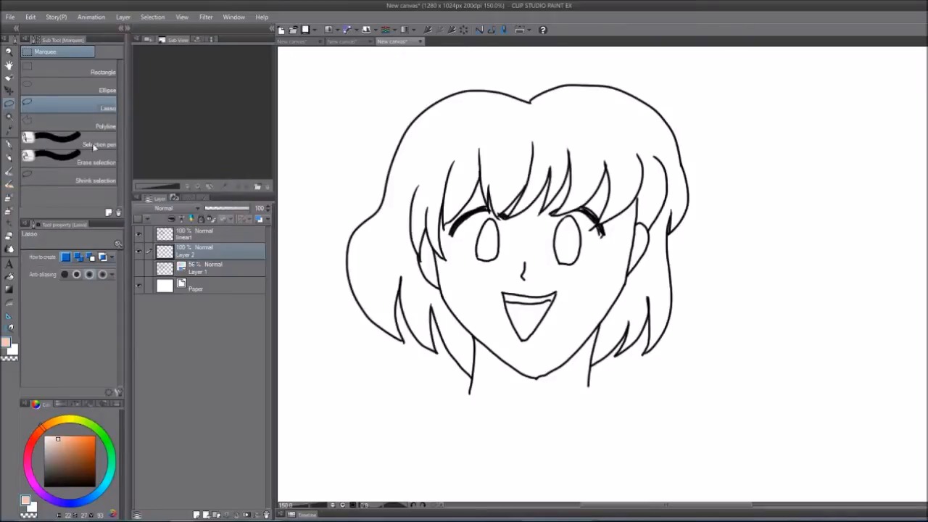
mouse_move(469, 259)
mouse_down()
mouse_move(479, 271)
mouse_move(463, 314)
mouse_move(494, 361)
mouse_move(565, 388)
mouse_move(640, 287)
mouse_up()
mouse_move(625, 221)
mouse_down()
mouse_move(620, 173)
mouse_move(574, 185)
mouse_move(545, 174)
mouse_move(491, 181)
mouse_move(446, 213)
mouse_move(443, 238)
mouse_up()
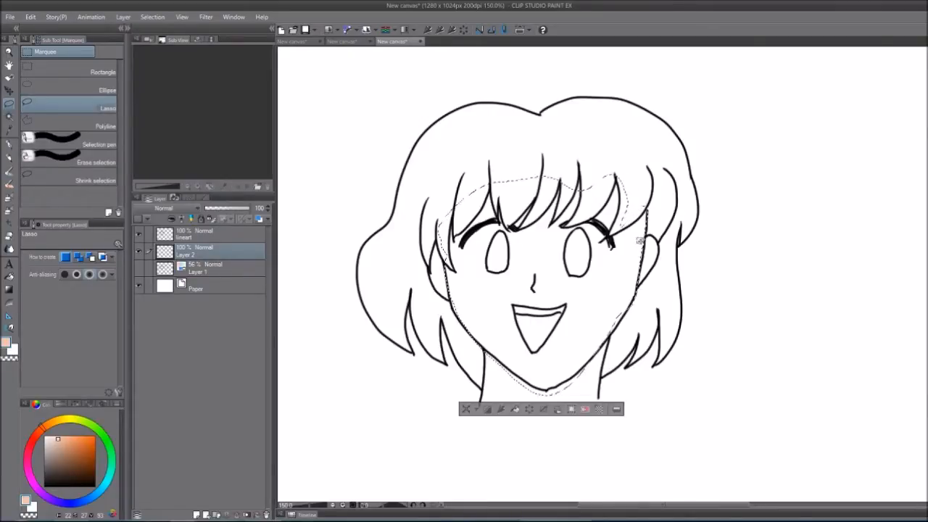
mouse_move(643, 236)
mouse_down()
mouse_move(653, 265)
mouse_move(644, 235)
mouse_up()
mouse_move(450, 240)
mouse_down()
mouse_move(441, 294)
mouse_move(470, 301)
mouse_up()
mouse_move(501, 331)
mouse_down()
mouse_move(468, 296)
mouse_move(472, 261)
mouse_move(464, 338)
mouse_move(501, 352)
mouse_move(569, 351)
mouse_move(587, 348)
mouse_move(607, 238)
mouse_up()
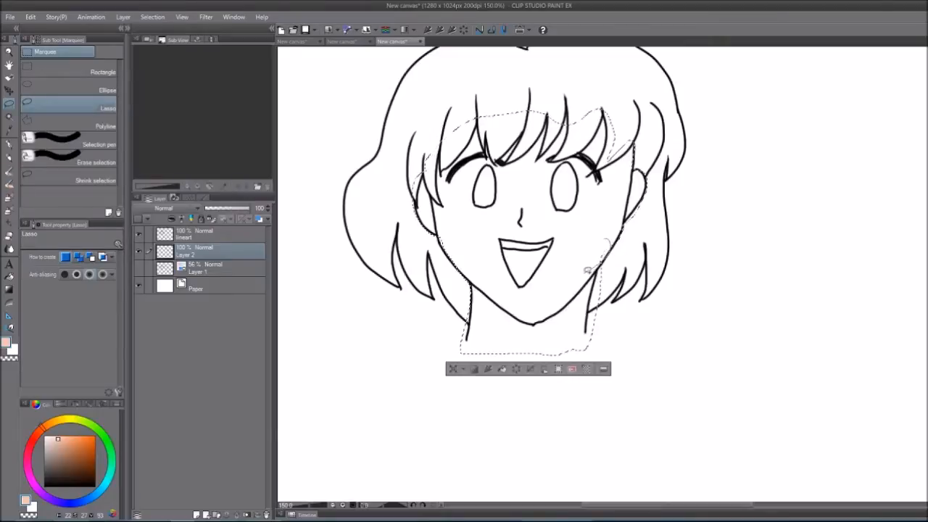
drag(538, 274, 525, 308)
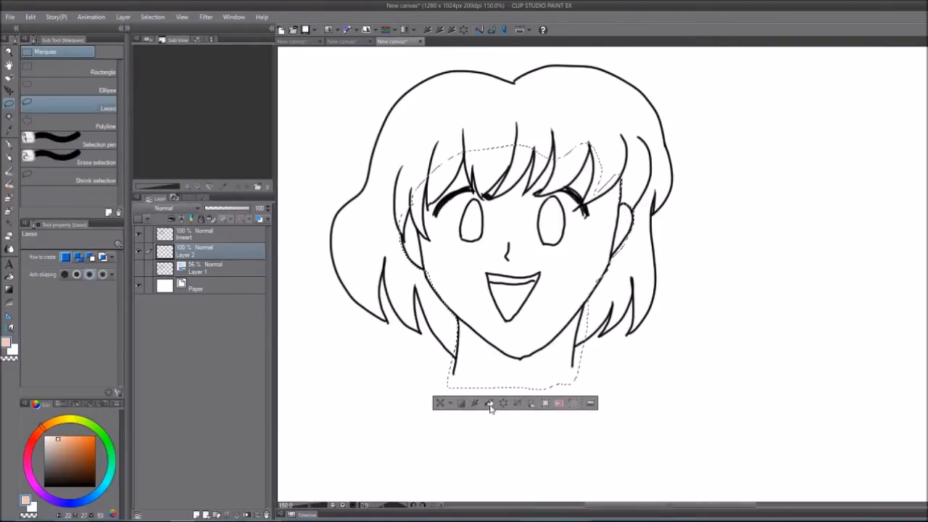
Fill the selected face, ears and neck with the skin colour, deselect and check the result on the whole canvas
click(9, 277)
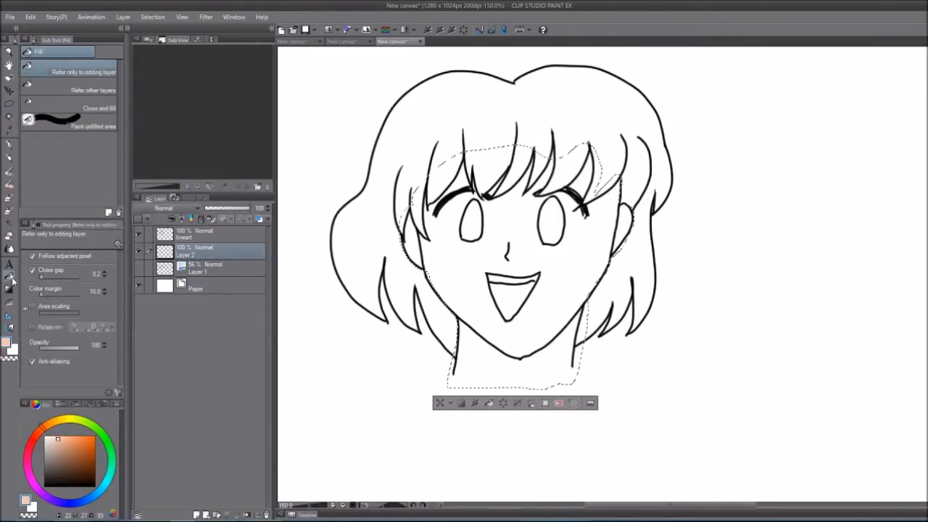
click(488, 403)
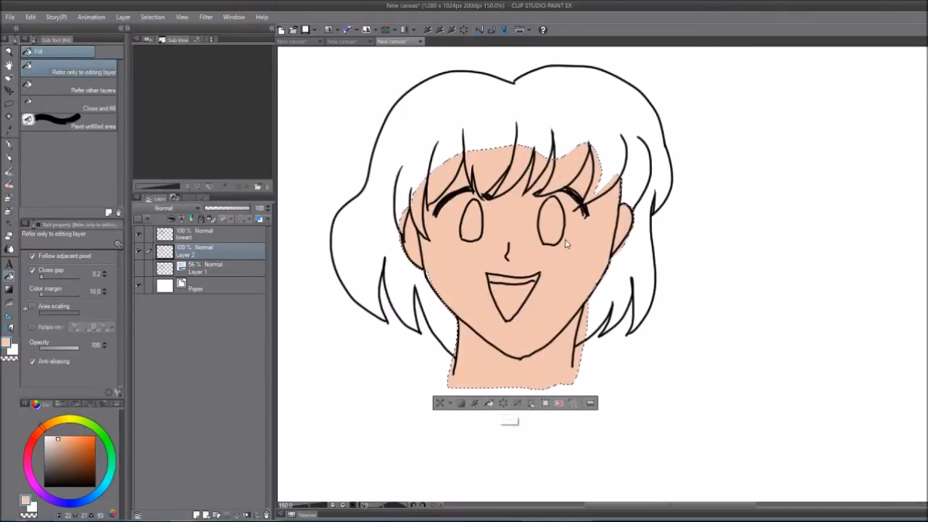
key(ctrl+d)
key(h)
drag(559, 293, 583, 266)
scroll(584, 265, down, 5)
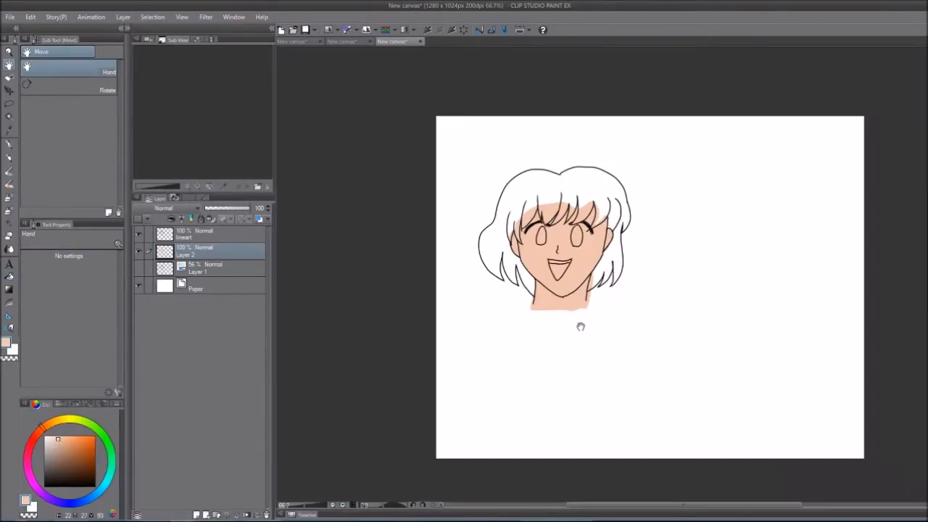
scroll(538, 278, up, 4)
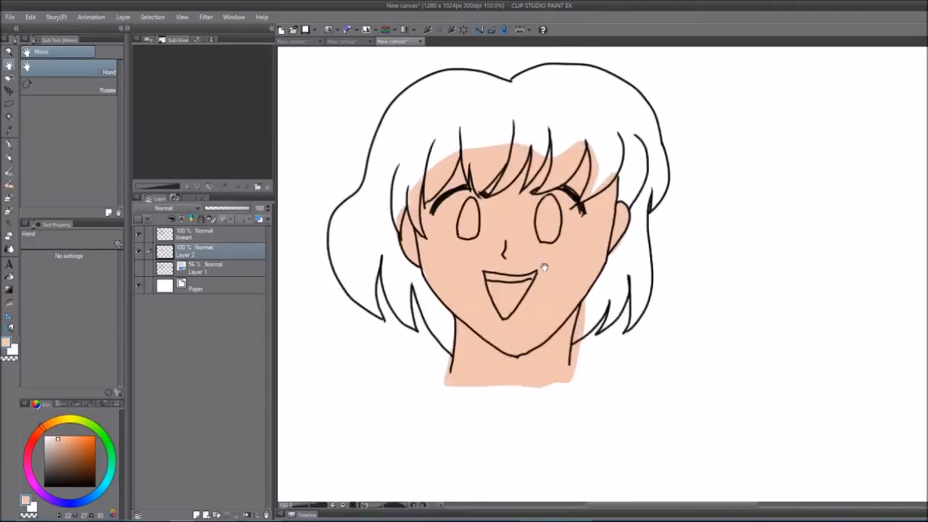
drag(571, 309, 565, 298)
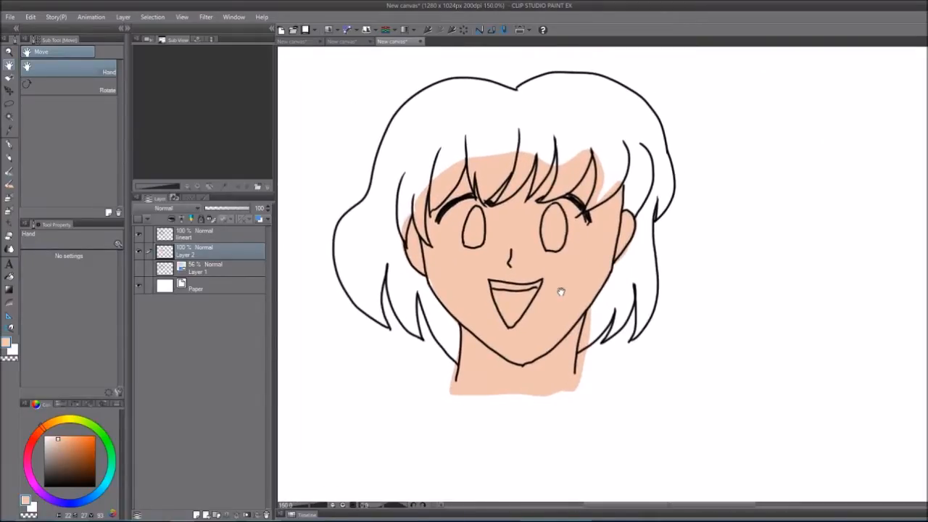
Undo the skin fill and clear the restored lasso selection
key(ctrl+z)
key(ctrl+z)
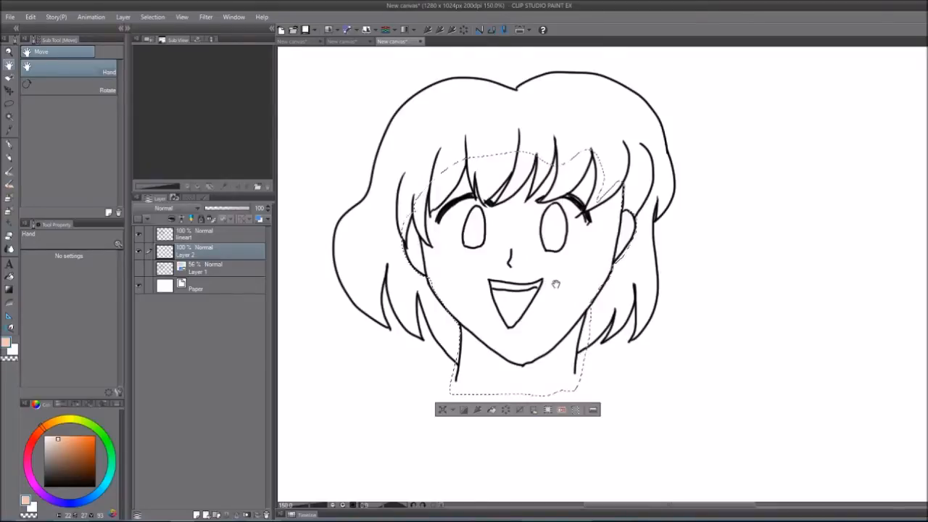
key(ctrl+d)
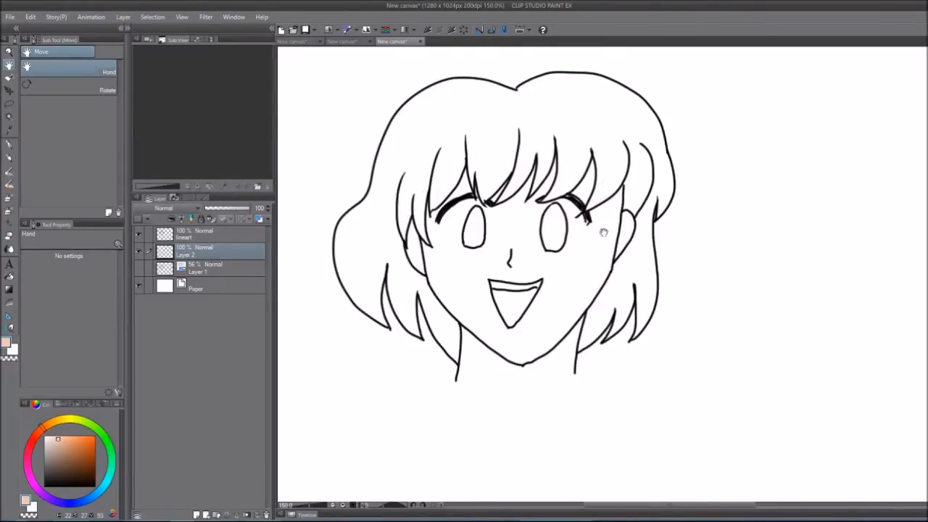
Set the lineart layer as the reference layer, and with Layer 2 active choose the Refer other layers fill
click(223, 237)
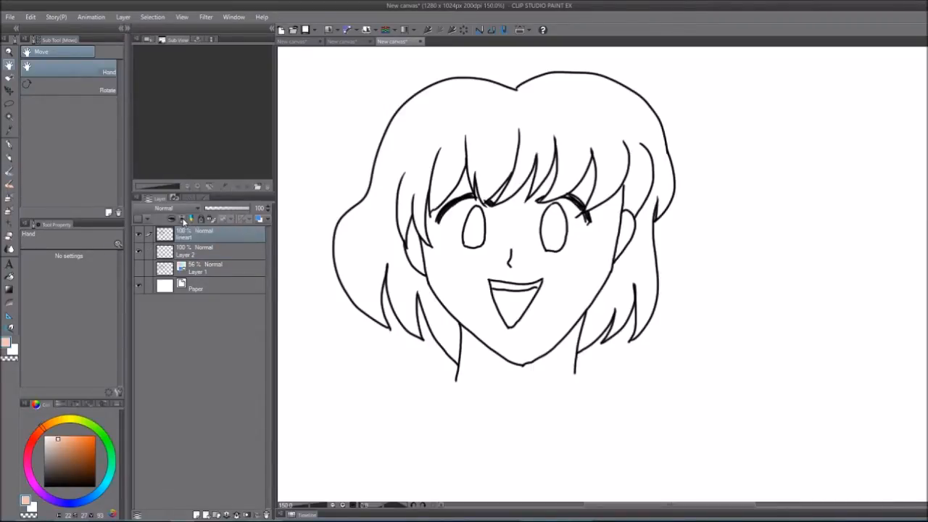
click(211, 252)
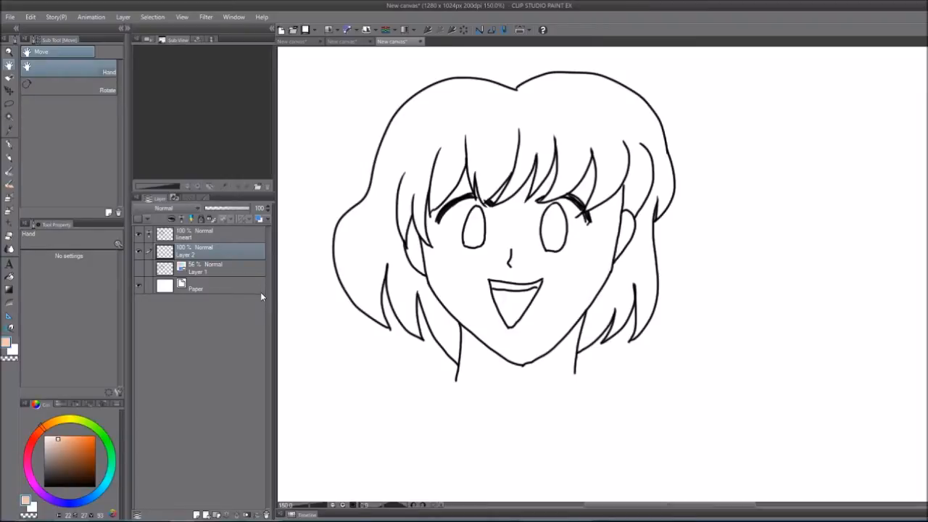
key(m)
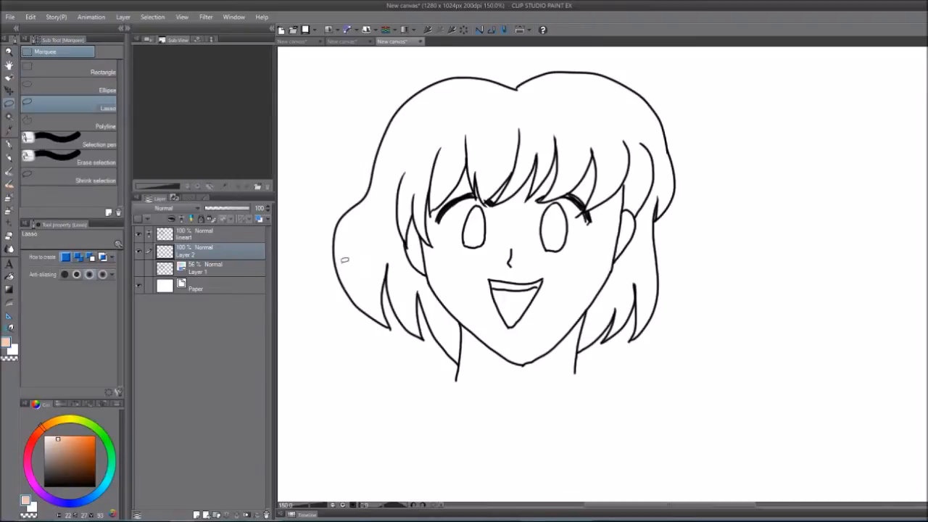
click(10, 277)
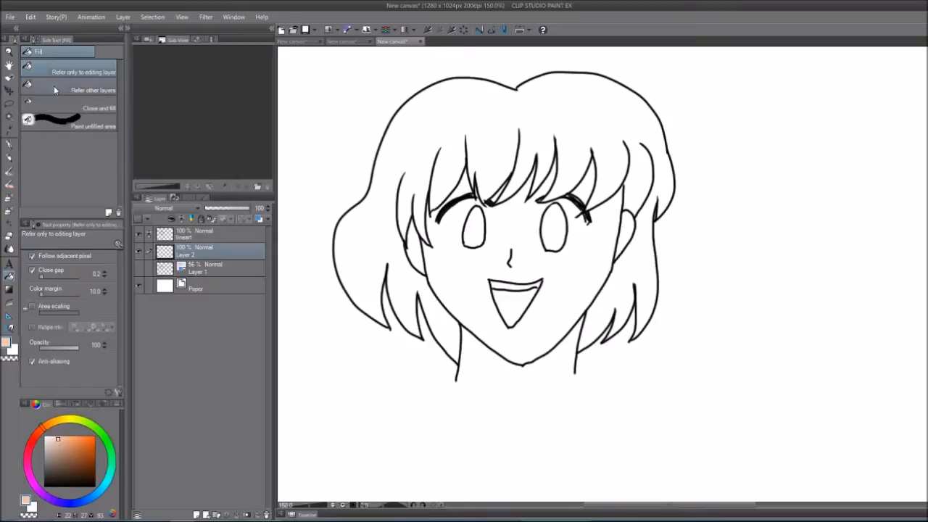
click(73, 90)
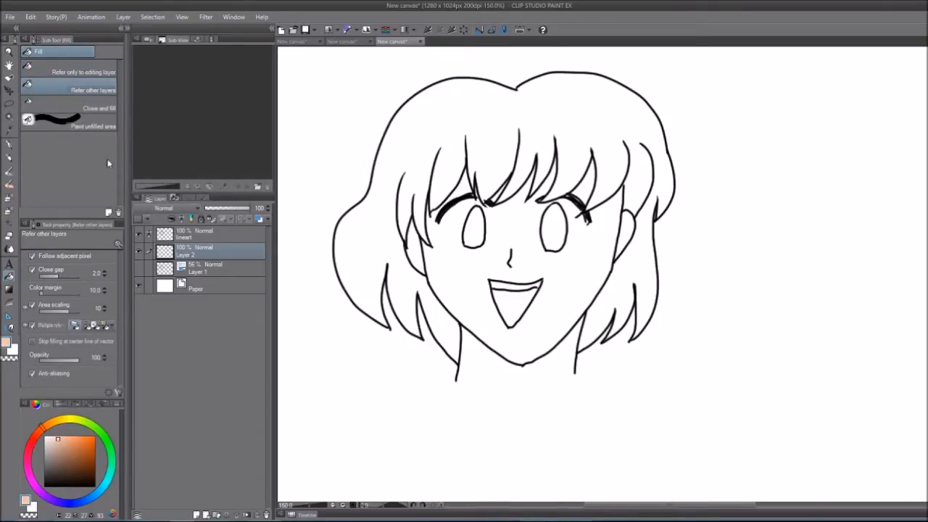
Fill the face, eyes, mouth, the skin gap above the right eye and both ears with the skin colour on Layer 2
click(461, 265)
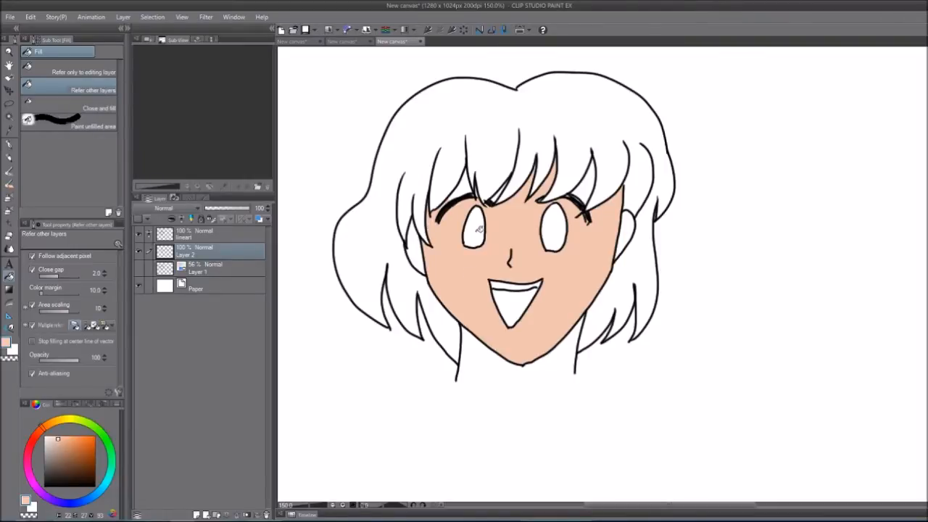
click(478, 229)
click(512, 300)
click(505, 284)
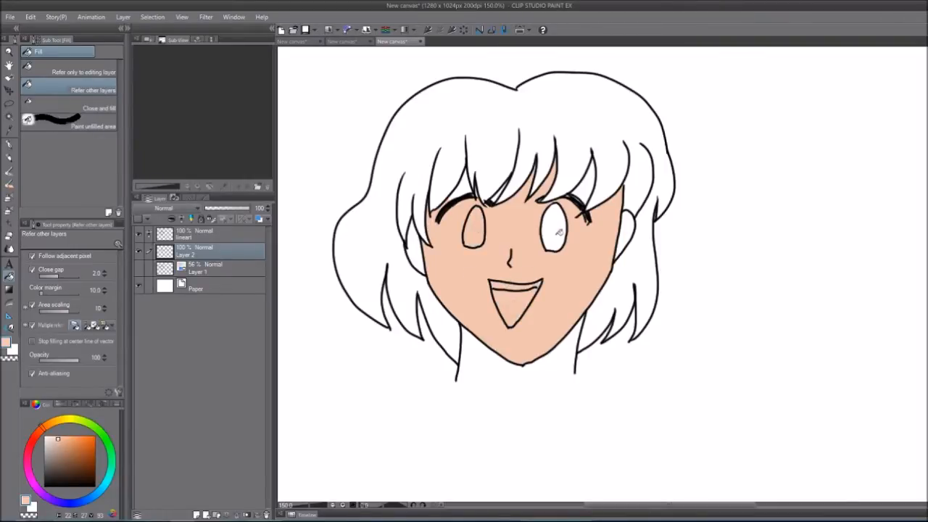
click(559, 232)
click(594, 190)
click(627, 229)
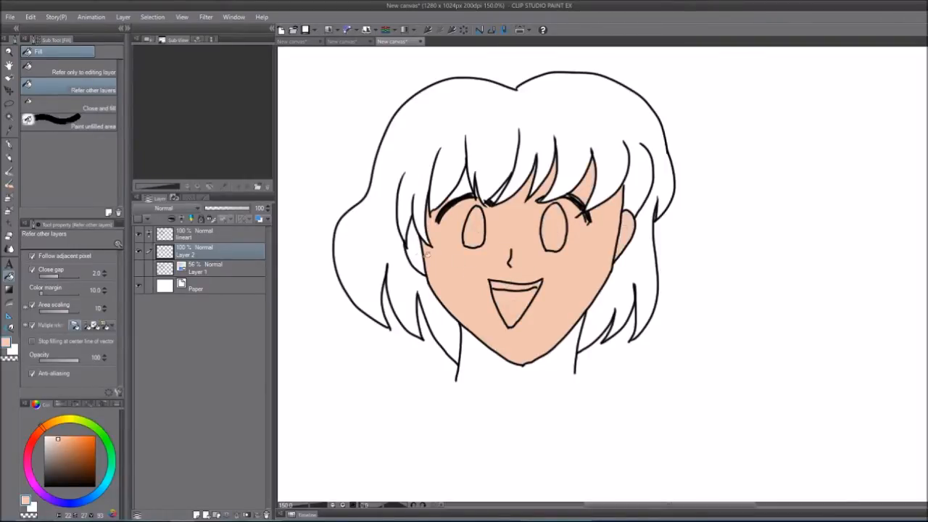
click(416, 248)
Try to fill the open-ended neck with the skin colour, and undo the fill
scroll(482, 348, down, 5)
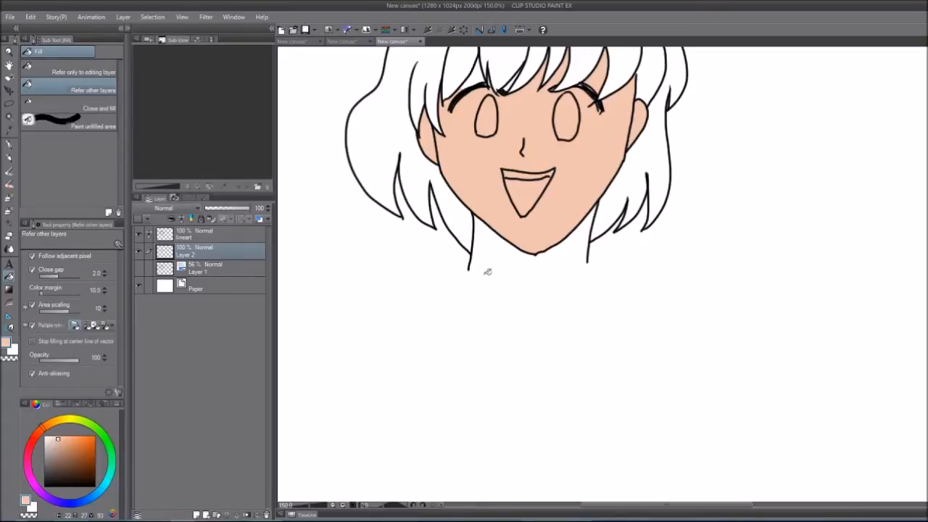
scroll(489, 284, up, 3)
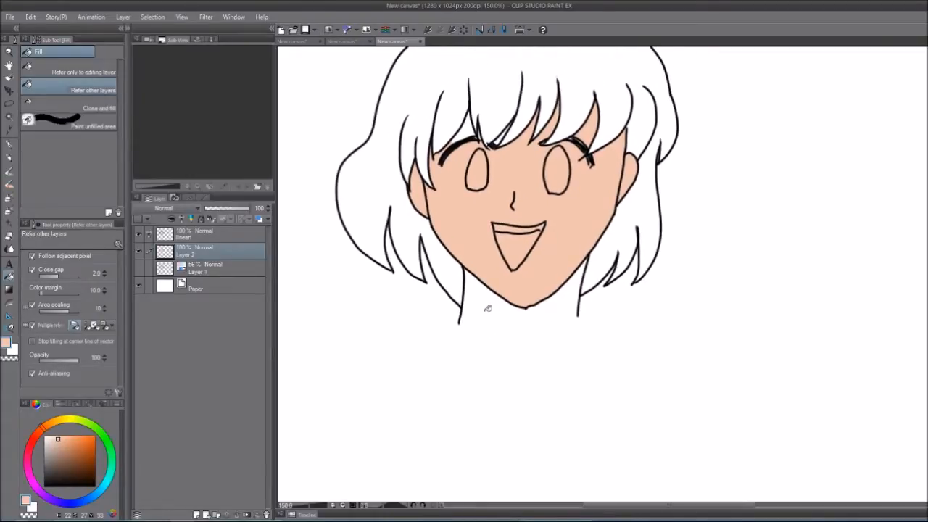
click(483, 305)
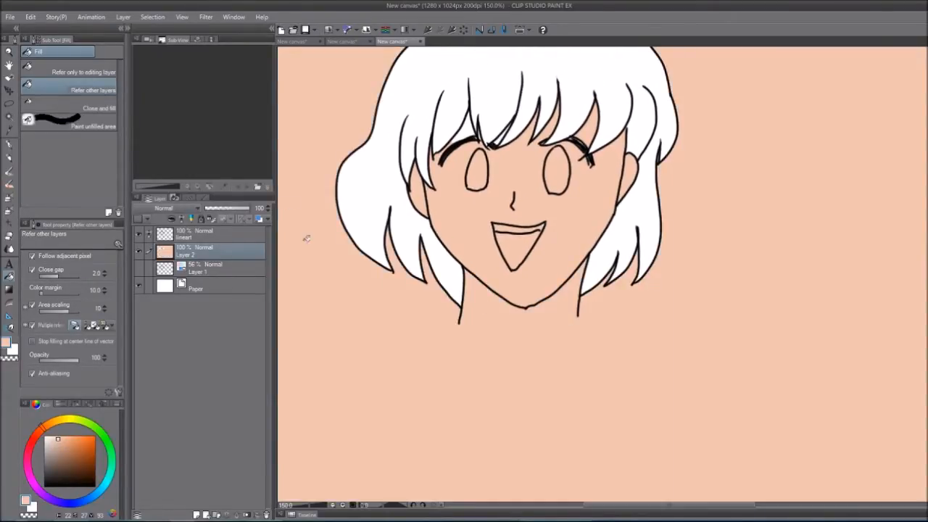
mouse_move(524, 146)
mouse_down()
mouse_move(514, 371)
mouse_move(562, 236)
mouse_move(501, 186)
mouse_up()
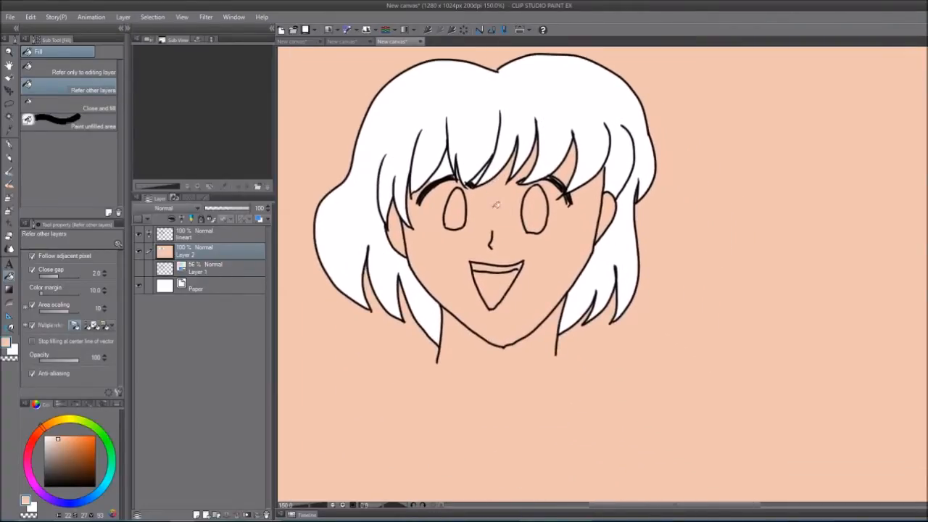
key(ctrl+z)
Close off the base of the neck with a skin-coloured hard round brush stroke and fill the neck with the same colour
drag(449, 368, 445, 326)
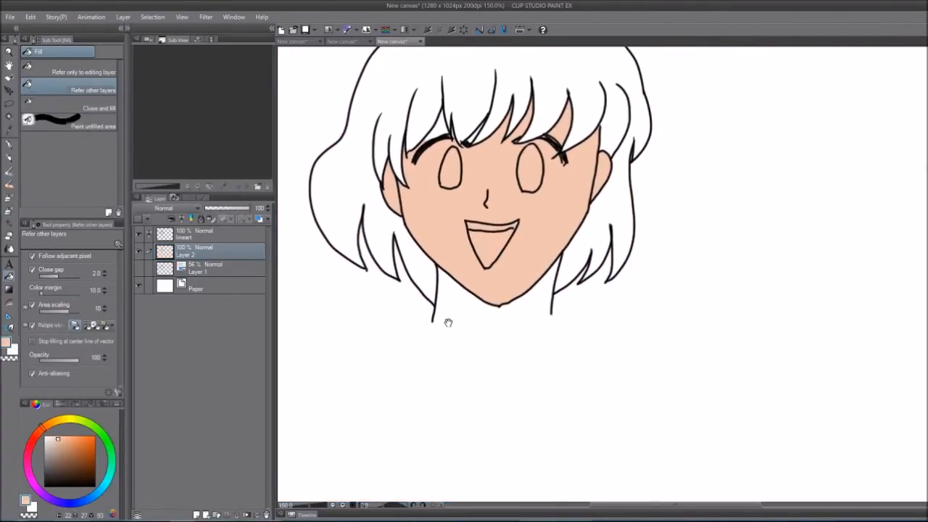
key(b)
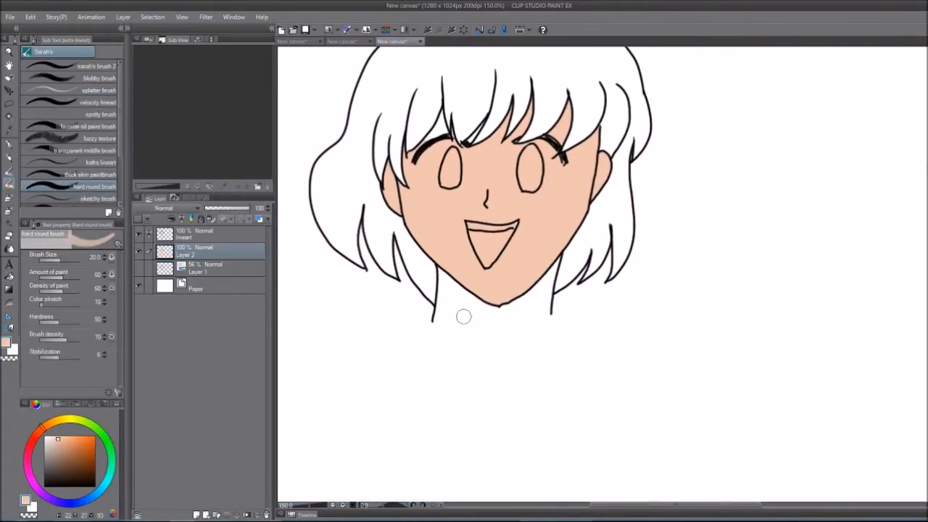
drag(433, 320, 546, 317)
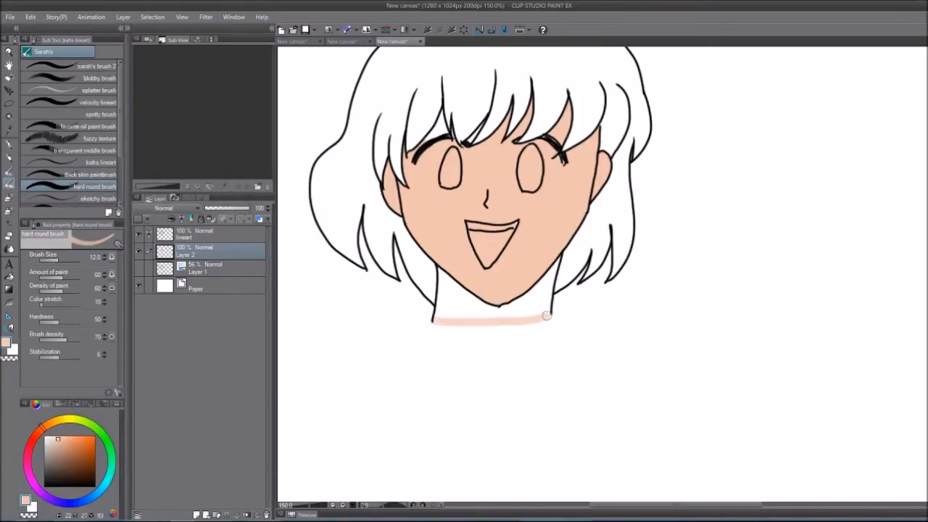
click(10, 275)
click(449, 293)
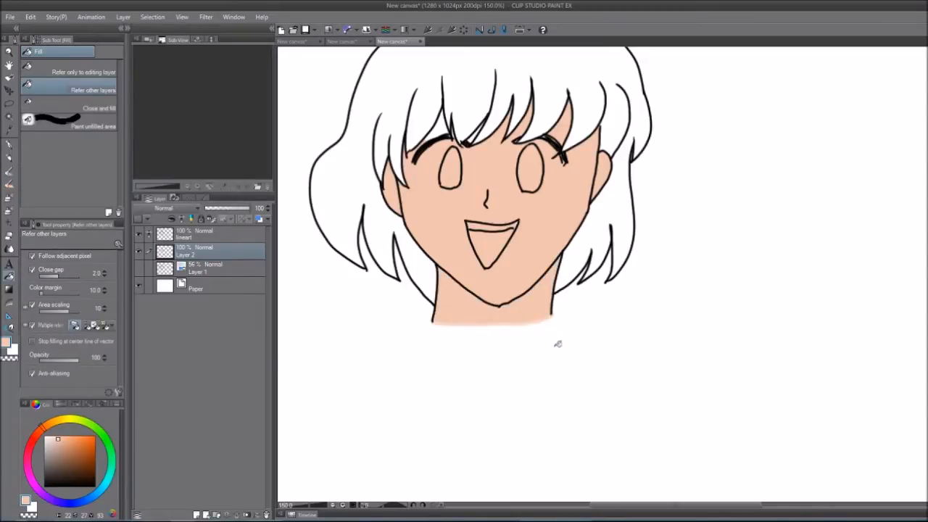
Fill the hair with a medium green, and fill the leftover gap in the bangs above the left eye with the skin colour
scroll(551, 317, up, 5)
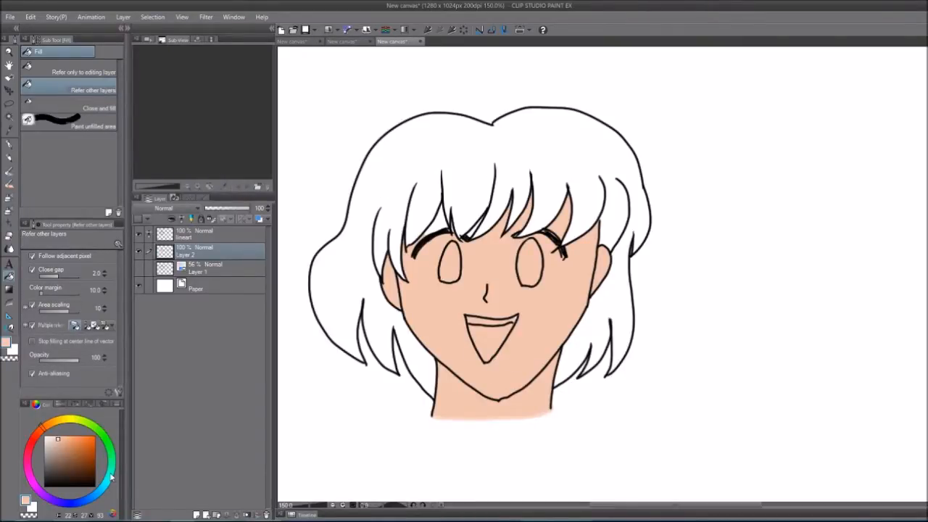
mouse_move(103, 439)
mouse_down()
mouse_move(111, 457)
mouse_move(84, 456)
mouse_up()
click(86, 477)
click(342, 278)
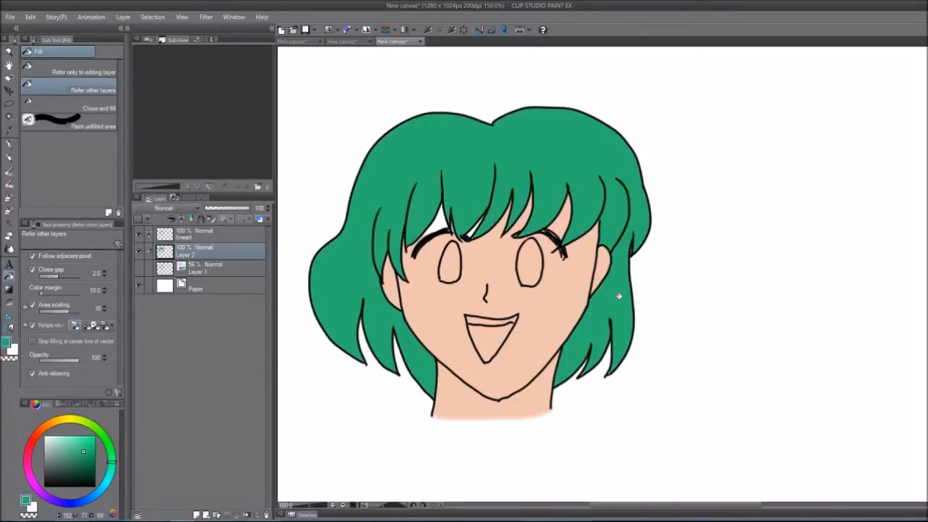
alt+click(435, 287)
click(437, 225)
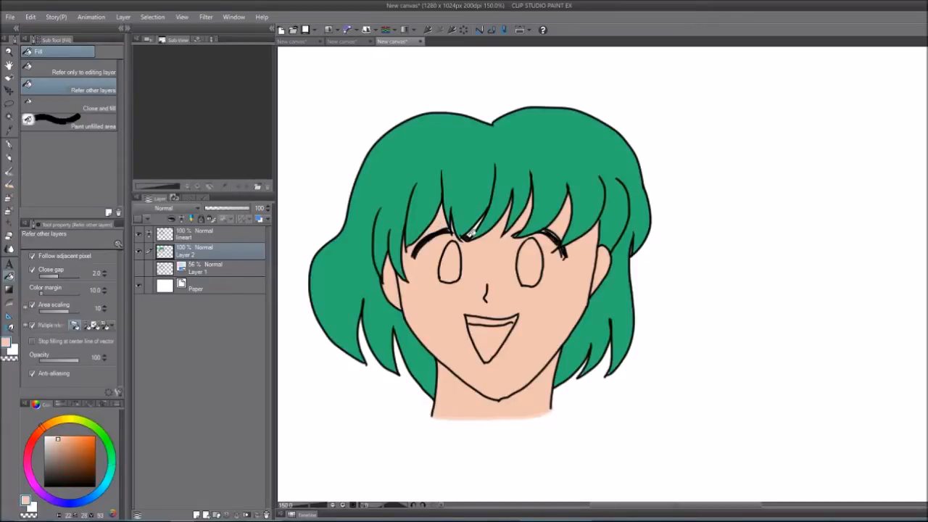
Paint over the unfilled pixels at the tip of the narrow central bang in the hair green, using the hard round brush at size 5
key(space)
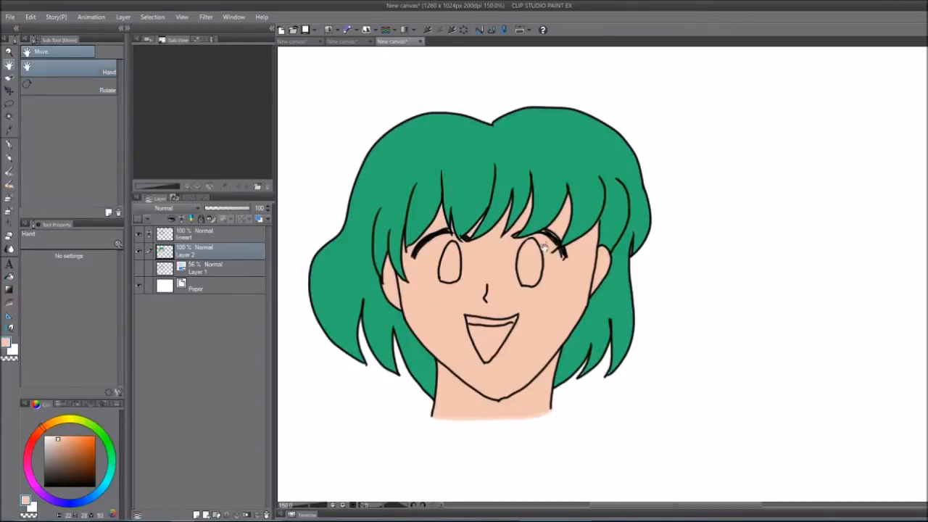
drag(513, 262, 535, 262)
scroll(526, 219, up, 8)
drag(575, 311, 557, 264)
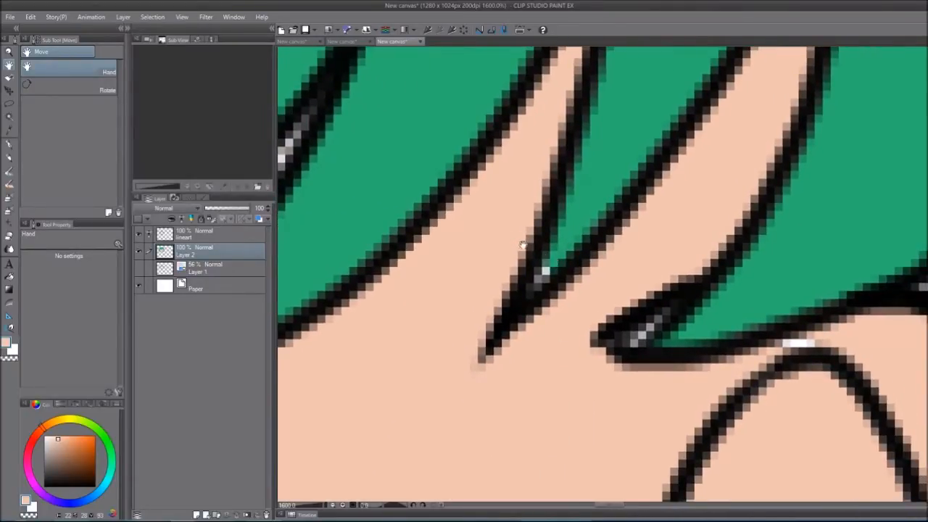
key(b)
key(bracketleft)
key(bracketleft)
key(bracketleft)
key(bracketleft)
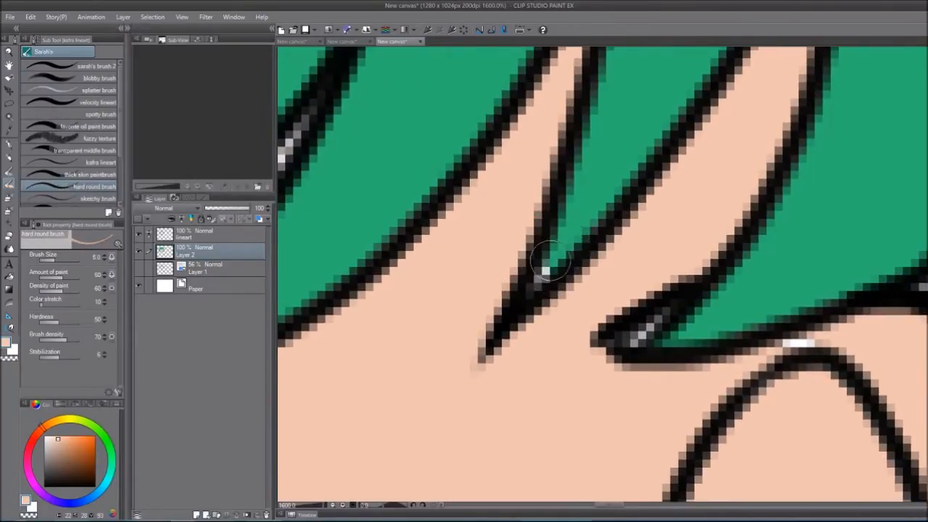
alt+click(560, 245)
mouse_move(557, 230)
mouse_down()
mouse_move(526, 287)
mouse_move(549, 253)
mouse_move(531, 269)
mouse_up()
Touch up the remaining unfilled pixels along the bangs and upper lash lines with sampled hair and skin colours
drag(467, 289, 631, 231)
drag(412, 282, 538, 236)
mouse_move(486, 248)
mouse_down()
mouse_move(422, 332)
mouse_move(440, 399)
mouse_up()
alt+click(507, 274)
drag(510, 246, 566, 163)
mouse_move(415, 322)
mouse_down()
mouse_move(512, 244)
mouse_move(648, 161)
mouse_up()
alt+click(593, 296)
alt+click(609, 323)
drag(548, 236, 635, 385)
drag(549, 305, 536, 190)
drag(555, 323, 523, 108)
drag(512, 269, 499, 273)
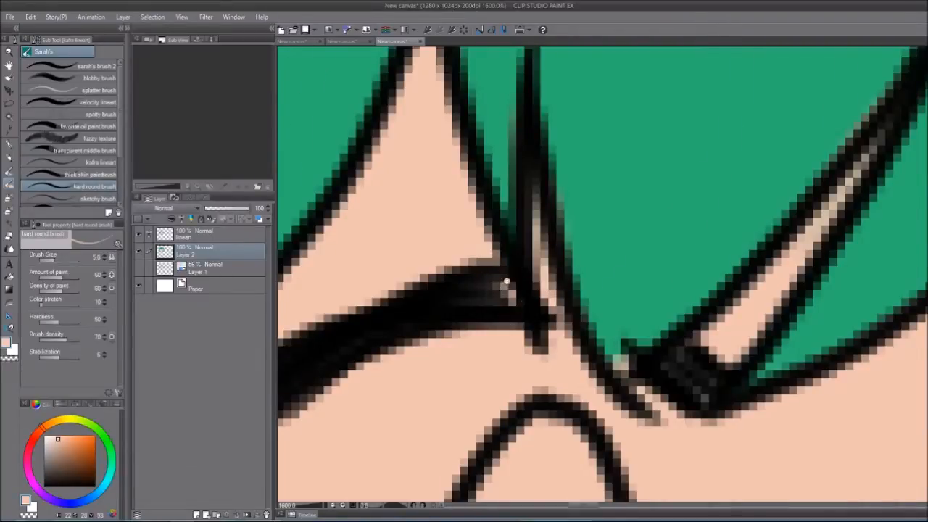
scroll(507, 268, down, 9)
scroll(551, 239, down, 2)
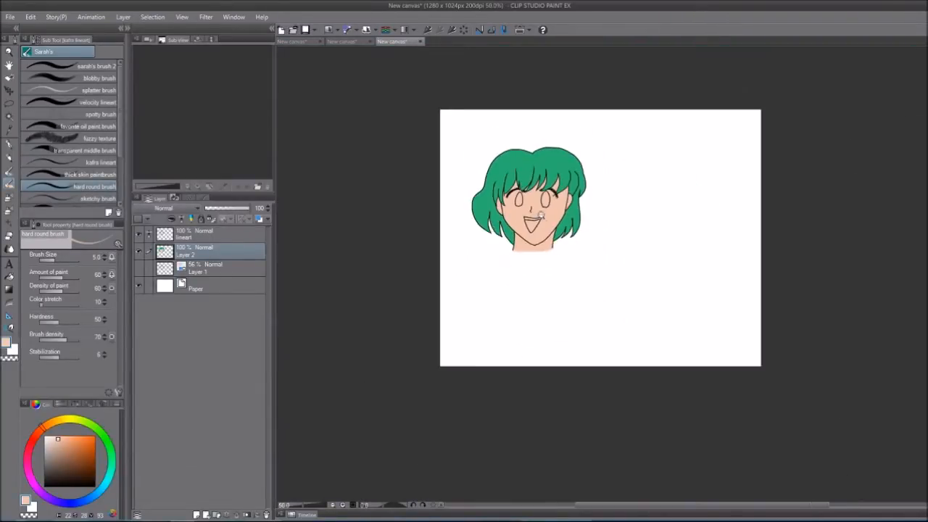
Shade the skin between the bangs above the right eye in a darker skin tone with the hard round brush at size 7
scroll(540, 211, up, 2)
scroll(541, 203, up, 2)
mouse_move(536, 222)
mouse_down()
mouse_move(543, 237)
mouse_move(521, 233)
mouse_move(538, 194)
mouse_up()
scroll(540, 227, up, 1)
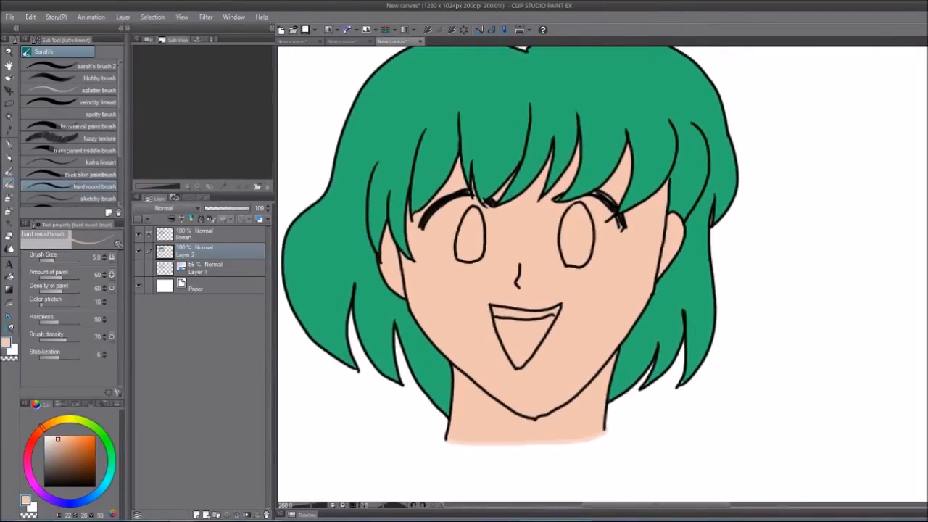
key(bracketright)
key(bracketright)
click(81, 458)
click(67, 453)
click(68, 448)
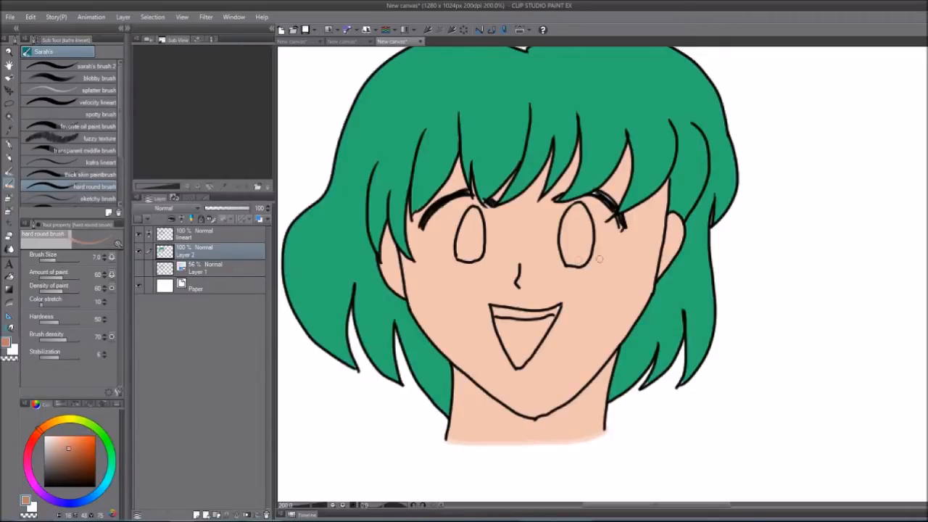
mouse_move(639, 226)
mouse_down()
mouse_move(650, 243)
mouse_move(643, 278)
mouse_up()
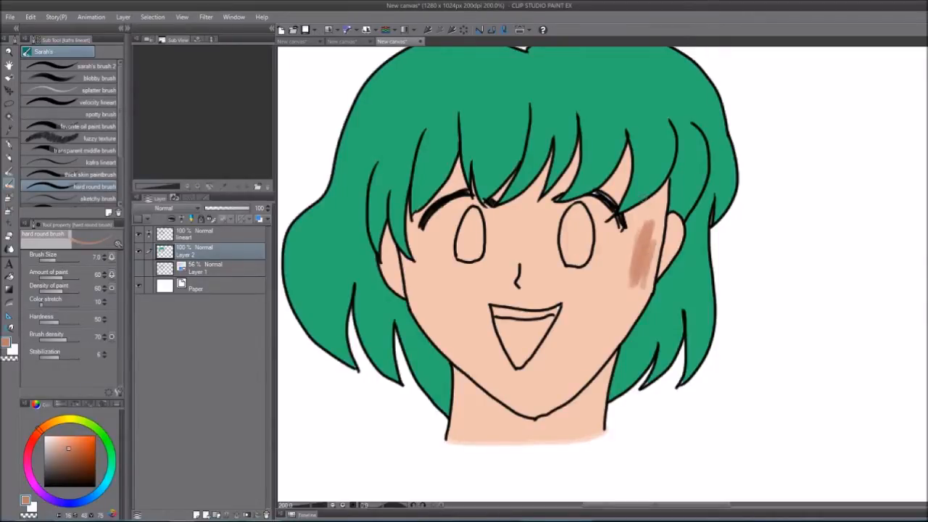
key(ctrl+z)
mouse_move(627, 149)
mouse_down()
mouse_move(590, 201)
mouse_move(599, 190)
mouse_up()
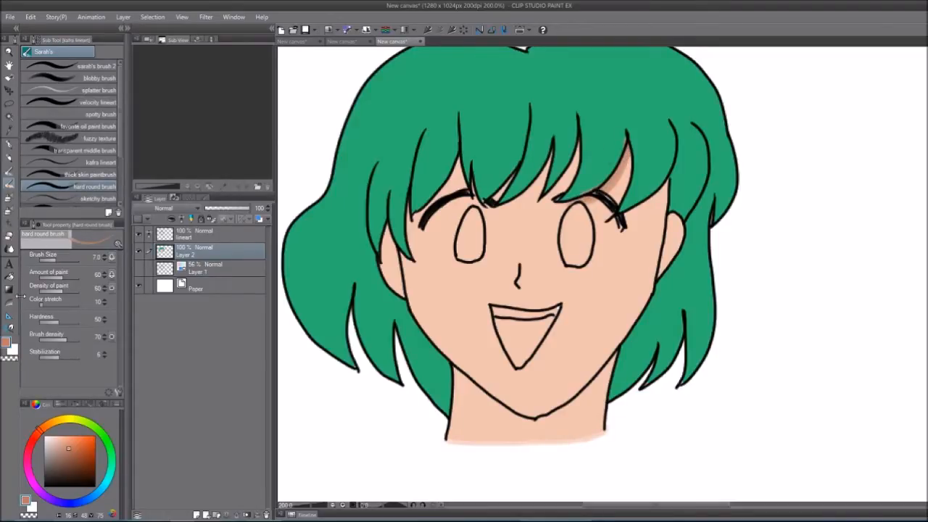
Fill both eyes with a teal blue using the Refer other layers fill
click(10, 277)
click(33, 435)
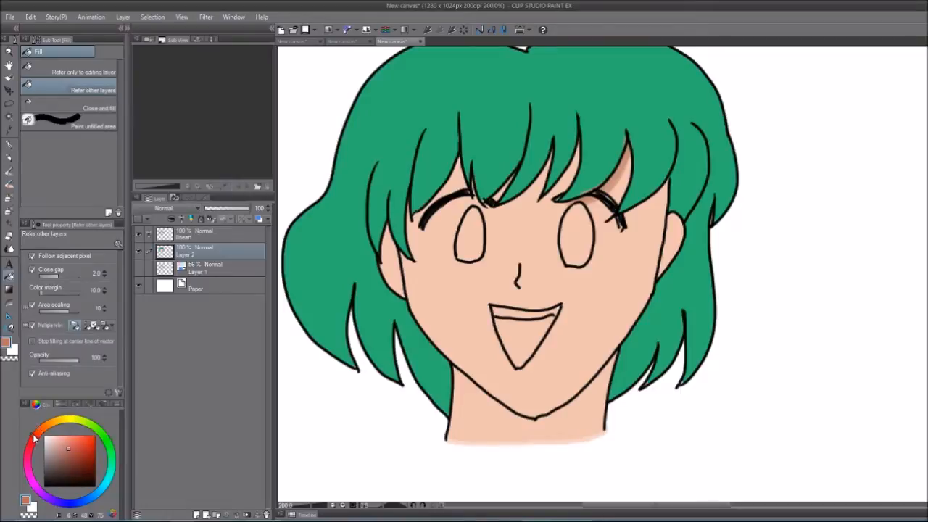
click(45, 428)
click(109, 478)
click(80, 453)
click(88, 458)
click(477, 241)
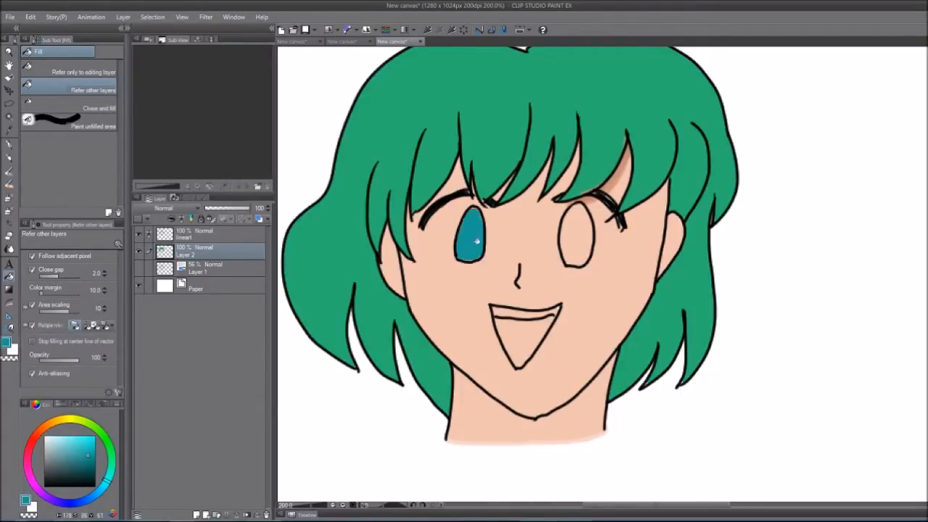
click(581, 233)
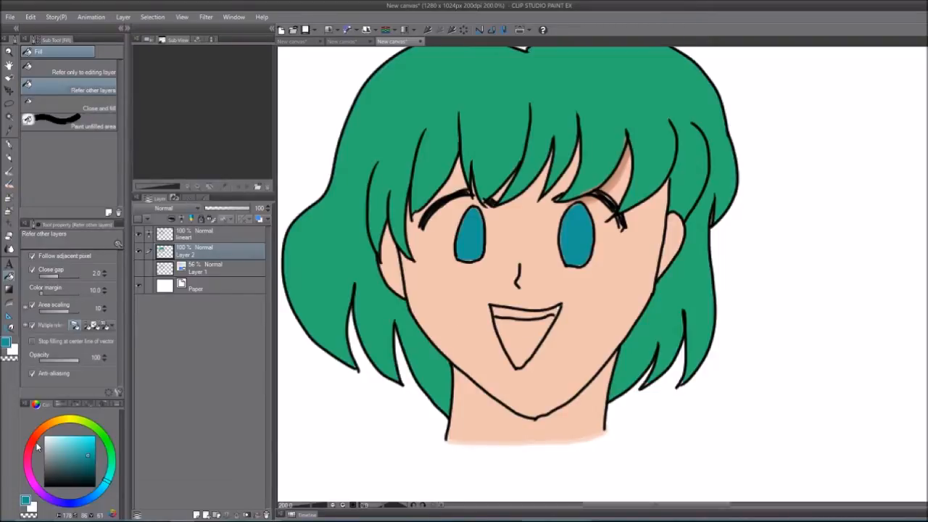
Fill the open mouth with a bright red and the teeth with a very pale pink
click(31, 450)
drag(84, 460, 85, 445)
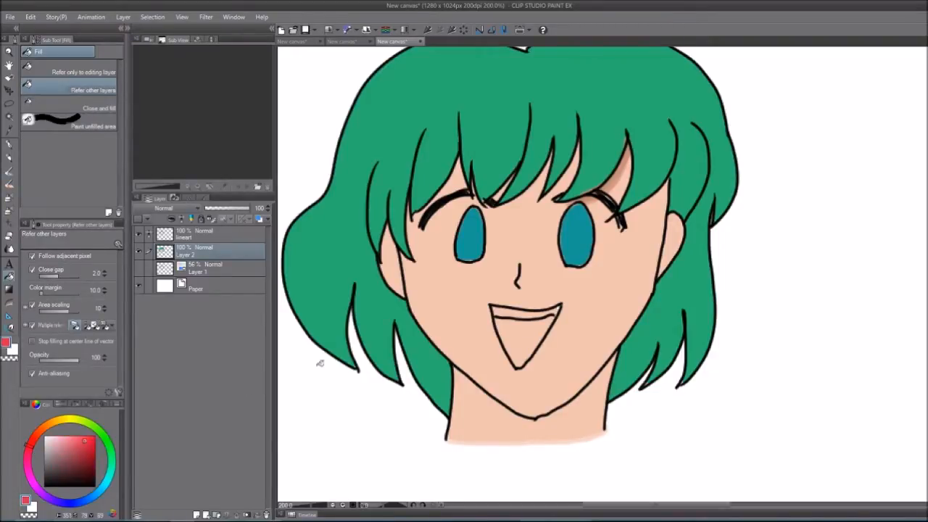
click(522, 337)
click(50, 435)
click(512, 313)
scroll(540, 324, down, 2)
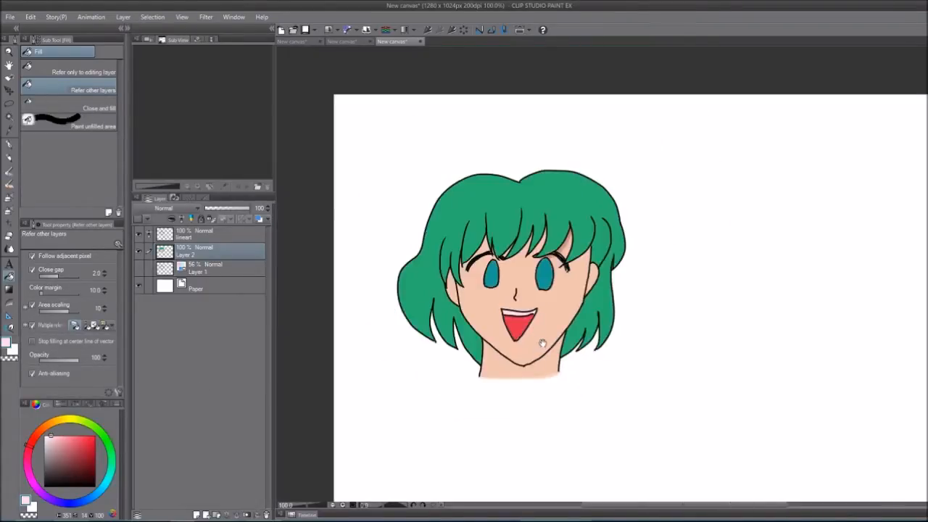
scroll(540, 290, up, 1)
drag(540, 285, 522, 279)
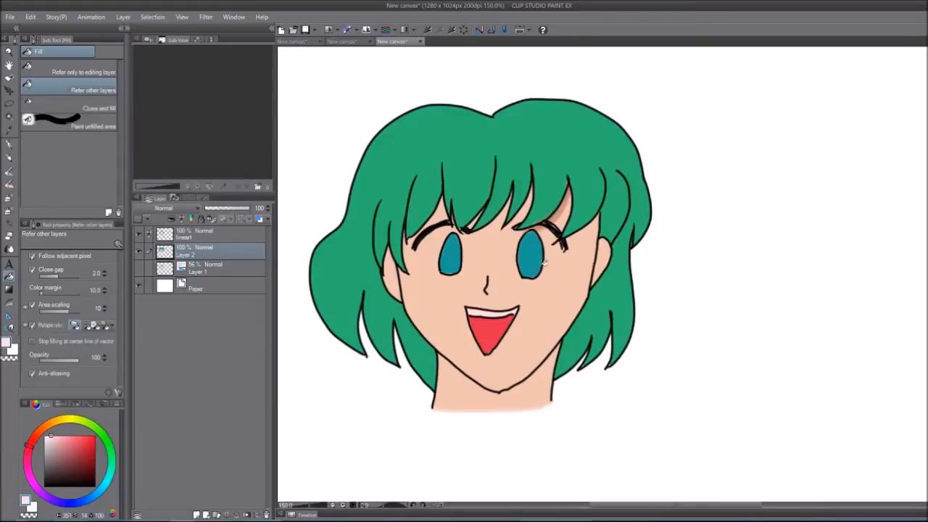
Hide Layer 2 and show it again to compare the line art with and without the flat colours
key(h)
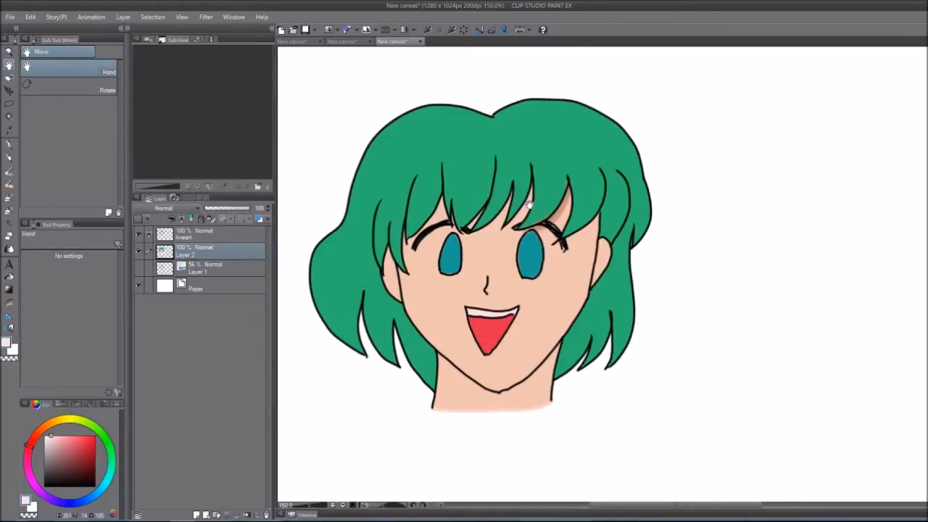
drag(448, 279, 481, 269)
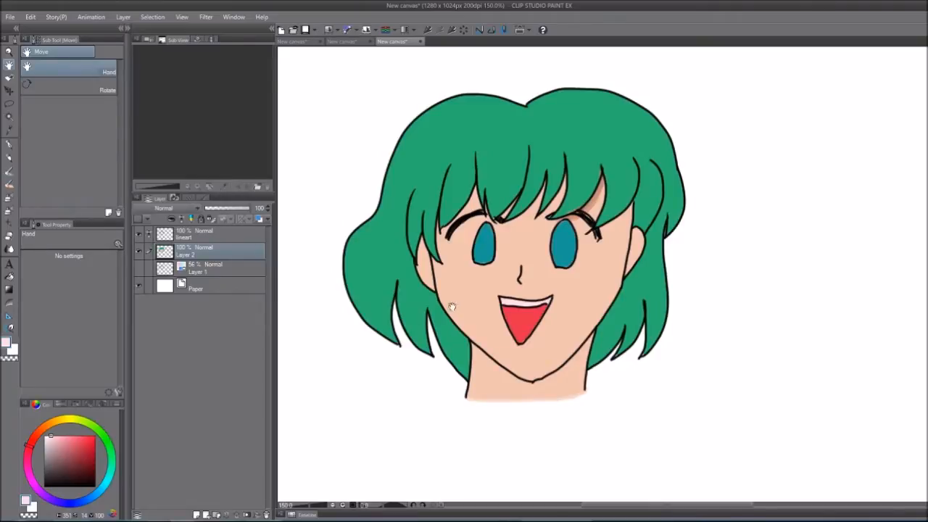
key(b)
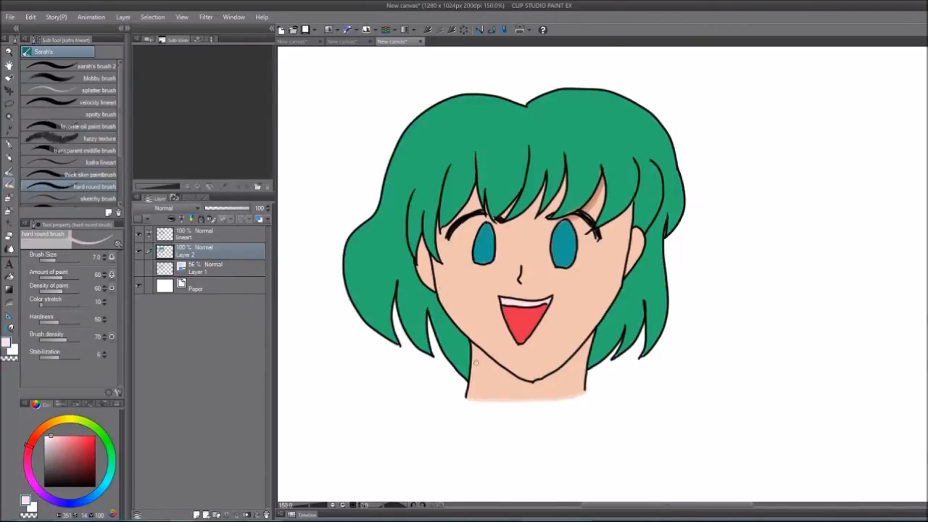
click(140, 253)
click(138, 253)
drag(406, 375, 438, 353)
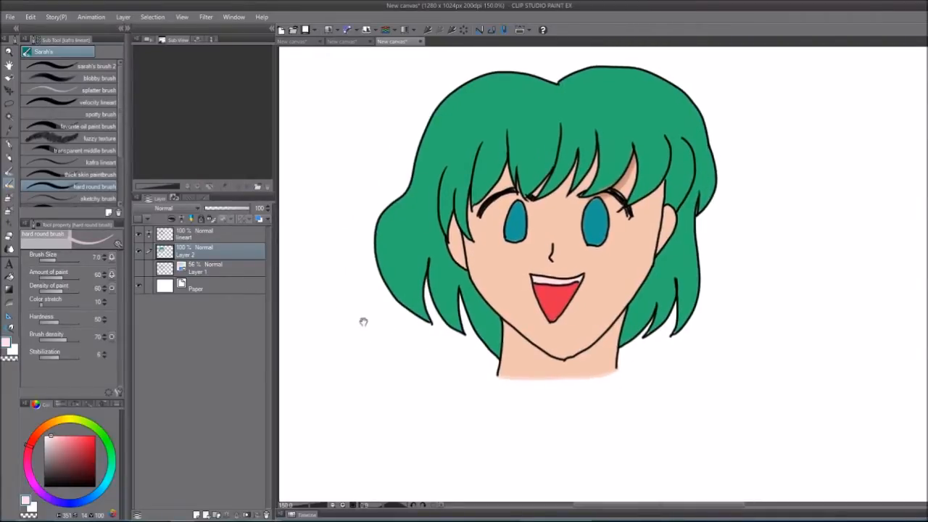
Duplicate the lineart layer and hide the original lineart and Layer 2
drag(200, 236, 197, 514)
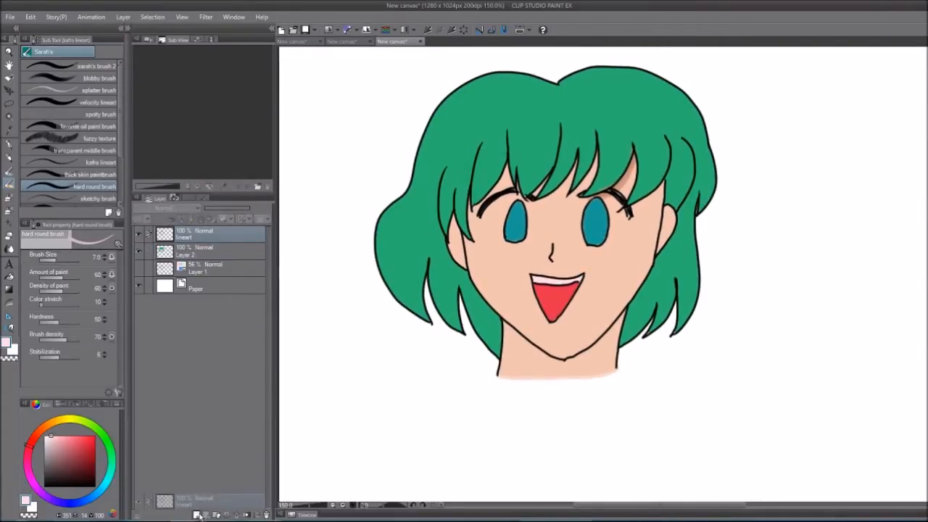
click(138, 267)
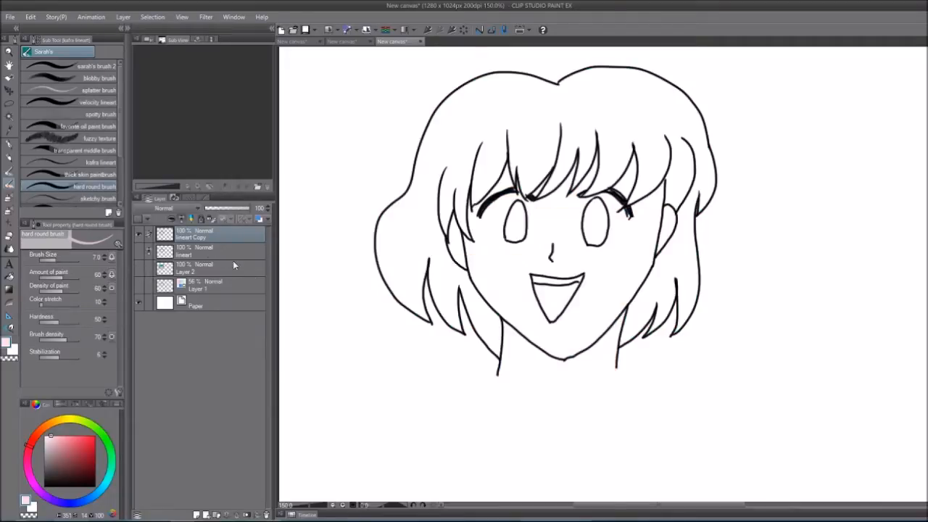
Paint a light peach skin tone over the face and neck on the lineart Copy layer with a smaller Soft 2 airbrush
drag(398, 288, 409, 300)
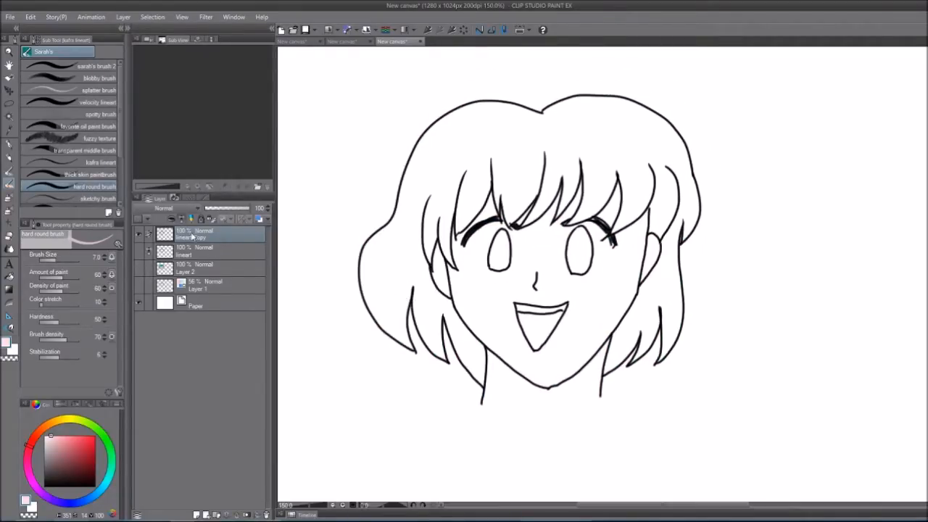
drag(48, 421, 46, 430)
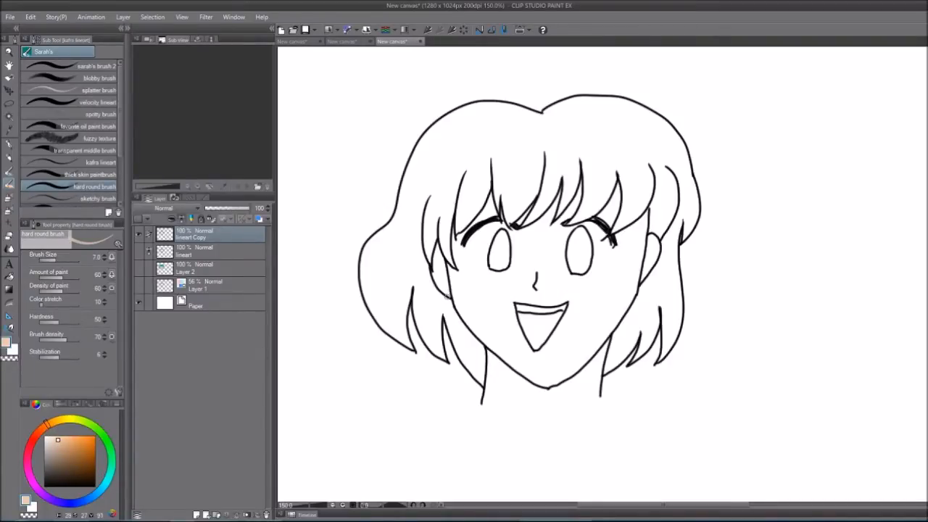
key(b)
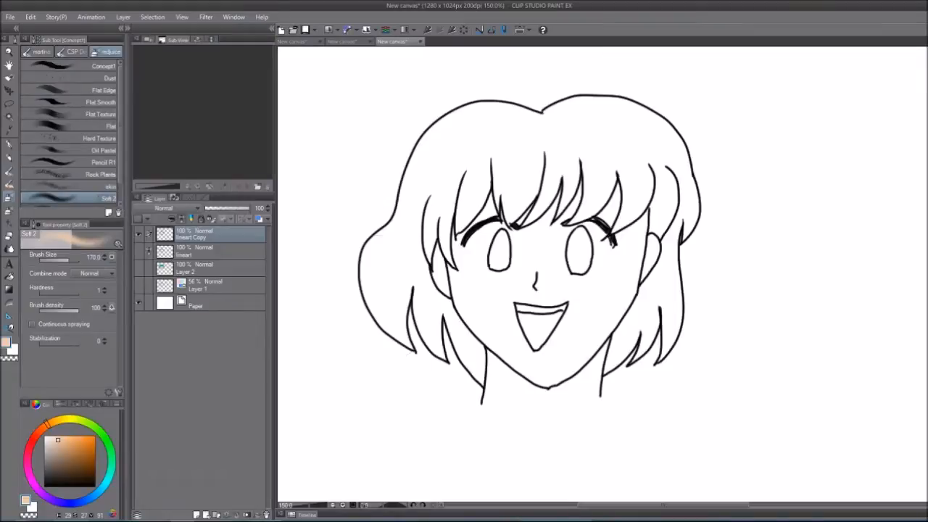
key(bracketleft)
key(bracketleft)
key(bracketleft)
key(bracketleft)
key(bracketleft)
mouse_move(491, 268)
mouse_down()
mouse_move(478, 242)
mouse_move(470, 246)
mouse_move(487, 303)
mouse_move(472, 305)
mouse_move(492, 332)
mouse_move(530, 233)
mouse_move(539, 235)
mouse_move(541, 280)
mouse_move(561, 299)
mouse_move(543, 294)
mouse_move(601, 272)
mouse_move(622, 214)
mouse_move(614, 200)
mouse_move(643, 212)
mouse_move(602, 314)
mouse_move(562, 352)
mouse_move(519, 351)
mouse_move(526, 363)
mouse_move(490, 405)
mouse_move(587, 372)
mouse_up()
Shade the jawline, nose and right-hand ear in brown with the hard round brush at size 12
key(b)
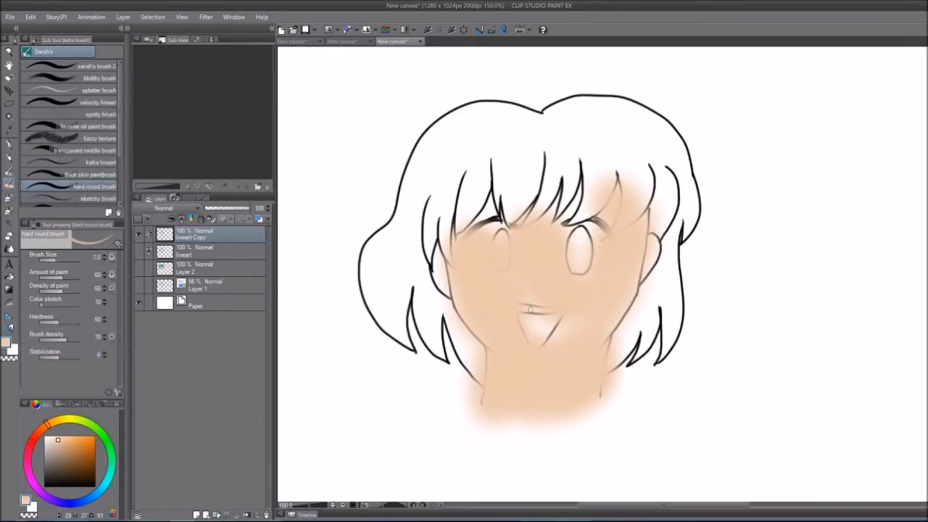
key(bracketright)
key(bracketright)
key(bracketright)
click(73, 461)
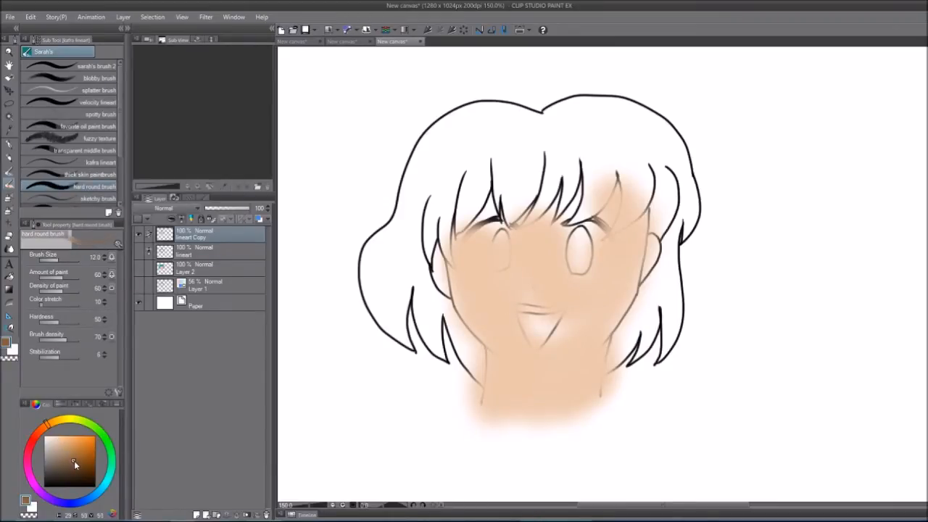
mouse_move(449, 257)
mouse_down()
mouse_move(456, 304)
mouse_move(517, 364)
mouse_up()
drag(534, 271, 537, 293)
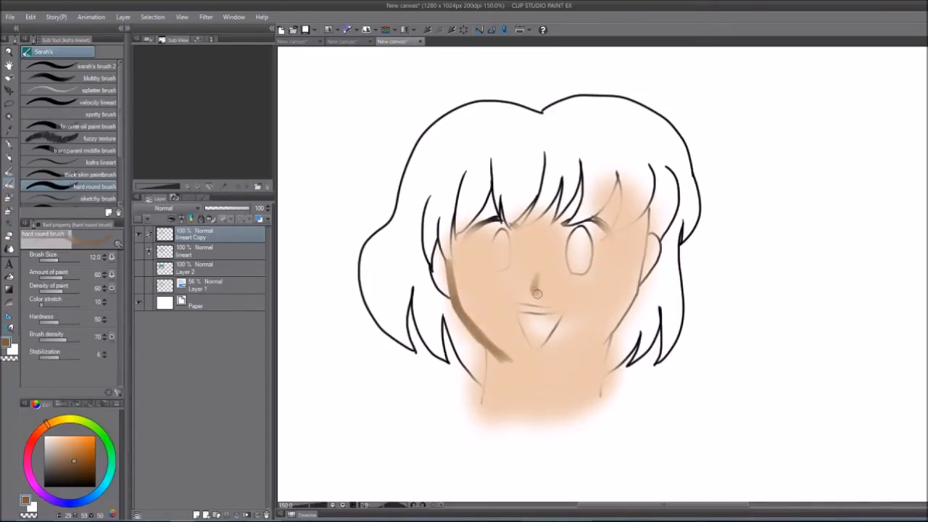
mouse_move(647, 209)
mouse_down()
mouse_move(634, 292)
mouse_move(578, 368)
mouse_move(544, 377)
mouse_move(501, 352)
mouse_move(573, 365)
mouse_move(598, 338)
mouse_up()
mouse_move(643, 232)
mouse_down()
mouse_move(661, 246)
mouse_move(637, 290)
mouse_up()
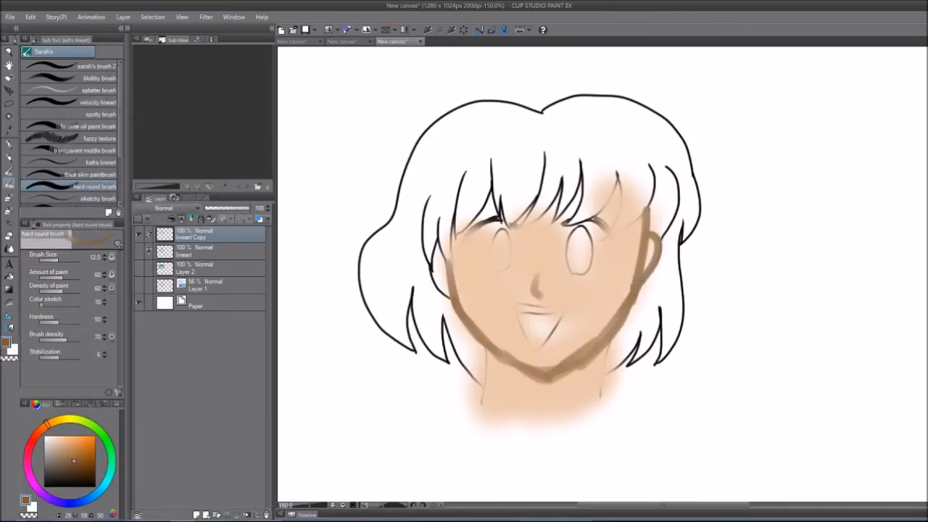
Look through the Watercolor, Oil paint and India ink brush groups and choose the Oil paint brush
click(10, 170)
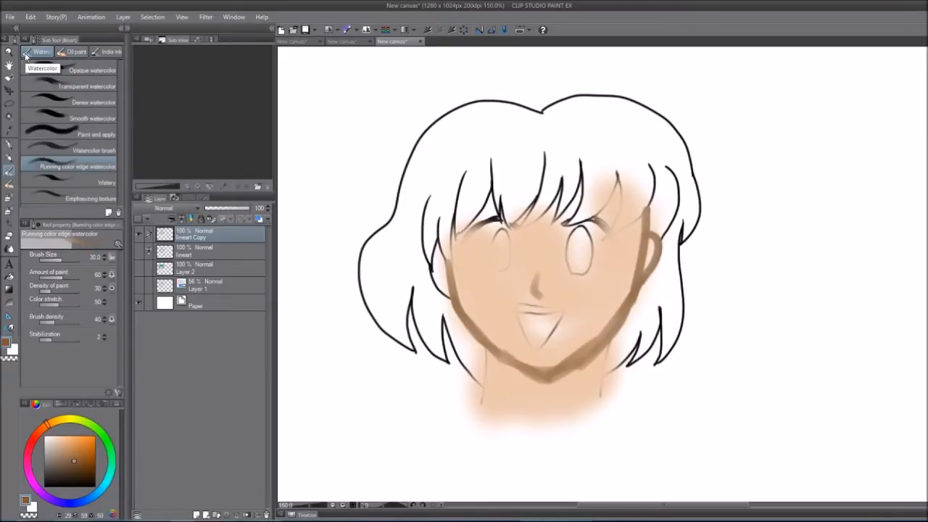
click(68, 54)
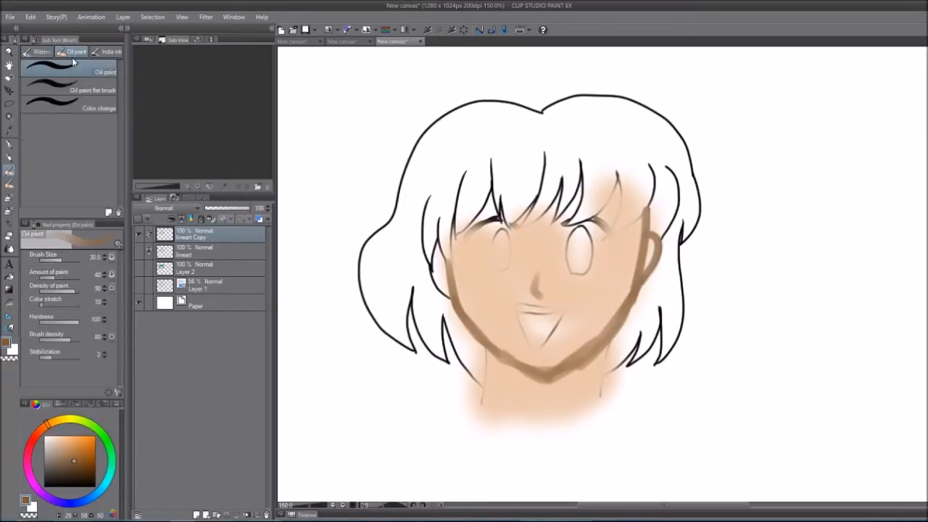
click(99, 54)
click(72, 52)
click(64, 87)
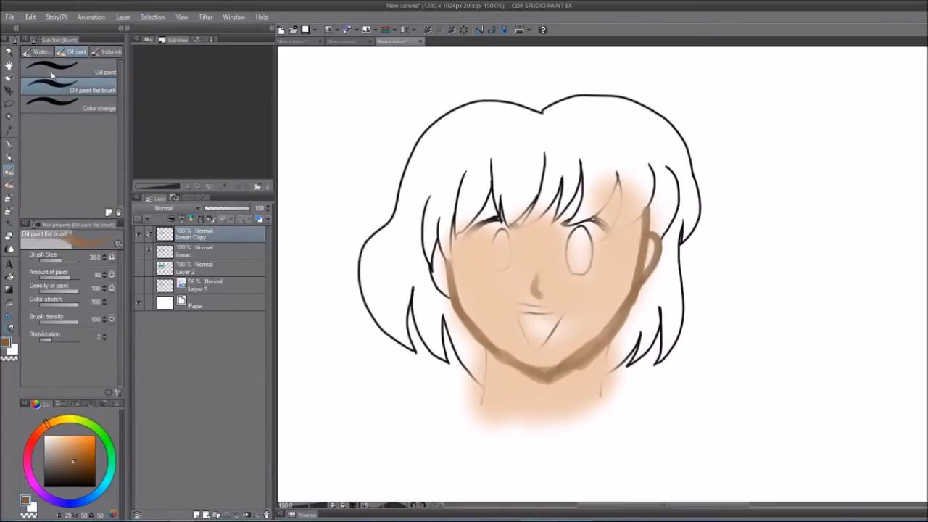
click(50, 72)
Shade both sides of the neck and the area under the chin with a brown sampled from the jawline
alt+click(490, 349)
drag(489, 349, 484, 400)
drag(609, 346, 601, 397)
mouse_move(510, 366)
mouse_down()
mouse_move(539, 390)
mouse_move(522, 372)
mouse_move(555, 382)
mouse_move(584, 345)
mouse_up()
alt+click(573, 366)
Paint sampled brown shadows across the forehead and along the bangs, blending them over the line art
alt+click(471, 316)
drag(457, 218, 448, 248)
mouse_move(486, 194)
mouse_down()
mouse_move(471, 223)
mouse_move(493, 230)
mouse_up()
drag(544, 187, 511, 232)
mouse_move(569, 180)
mouse_down()
mouse_move(542, 227)
mouse_move(564, 221)
mouse_up()
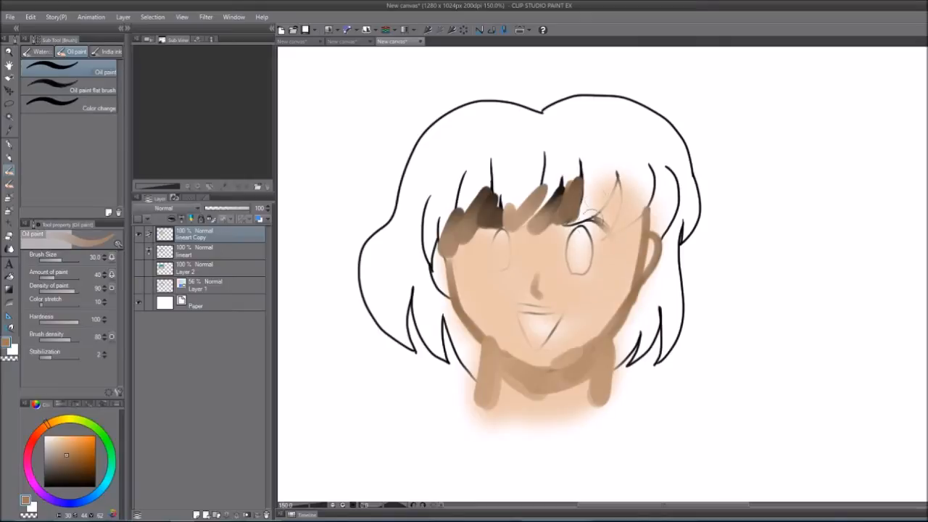
drag(619, 176, 599, 231)
drag(615, 195, 603, 243)
drag(644, 212, 622, 227)
mouse_move(462, 239)
mouse_down()
mouse_move(453, 277)
mouse_move(464, 261)
mouse_up()
alt+click(486, 227)
mouse_move(487, 217)
mouse_down()
mouse_move(478, 243)
mouse_move(490, 238)
mouse_up()
alt+click(528, 224)
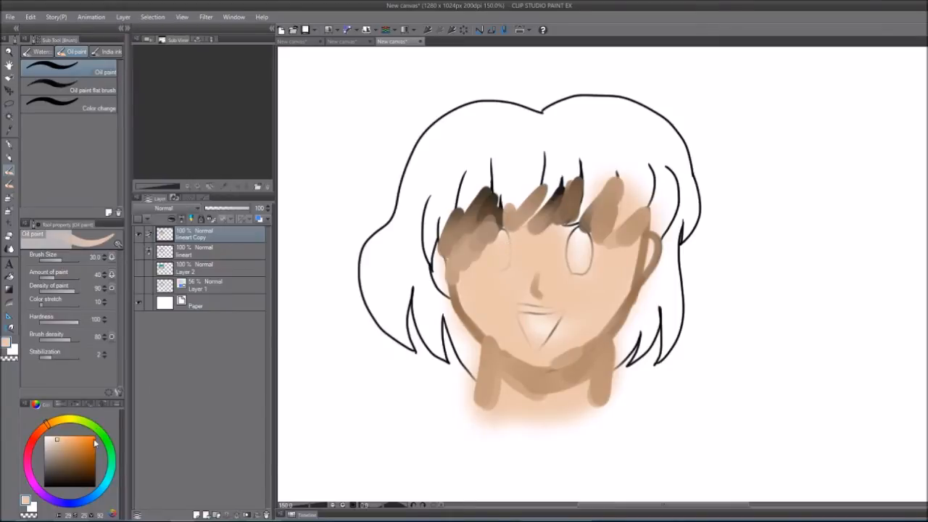
Paint both eyes teal blue, and add teal arcs over the upper eyelids with the brush at size 17
drag(100, 494, 107, 490)
click(86, 457)
mouse_move(506, 230)
mouse_down()
mouse_move(497, 267)
mouse_move(502, 243)
mouse_up()
mouse_move(573, 249)
mouse_down()
mouse_move(577, 270)
mouse_move(578, 246)
mouse_up()
key(bracketleft)
drag(557, 232, 603, 247)
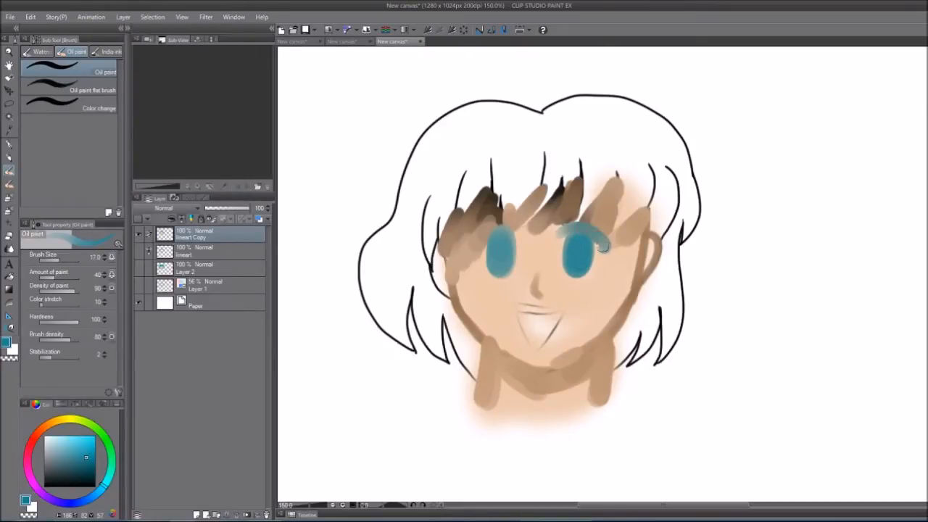
mouse_move(506, 226)
mouse_down()
mouse_move(477, 245)
mouse_move(521, 236)
mouse_up()
Paint the open mouth red over the line art with the Oil paint brush
drag(551, 301, 521, 276)
click(40, 437)
click(78, 457)
click(78, 459)
click(34, 439)
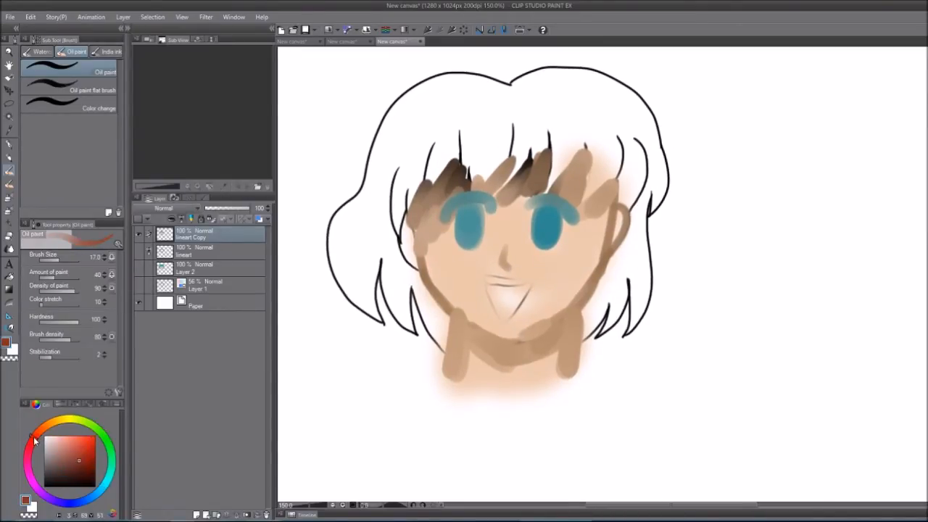
mouse_move(482, 282)
mouse_down()
mouse_move(529, 283)
mouse_move(502, 317)
mouse_move(516, 298)
mouse_move(516, 319)
mouse_move(510, 292)
mouse_move(491, 289)
mouse_move(491, 281)
mouse_move(508, 303)
mouse_up()
scroll(548, 296, down, 4)
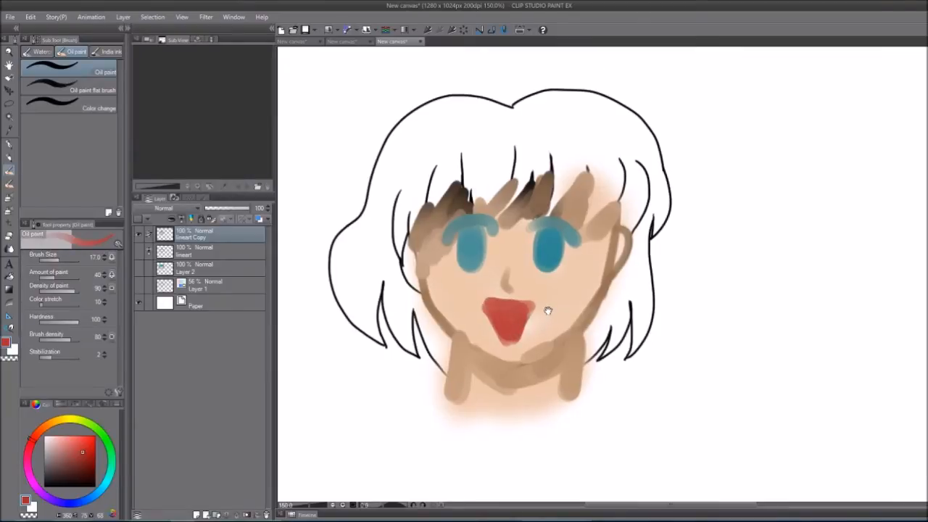
scroll(559, 303, up, 4)
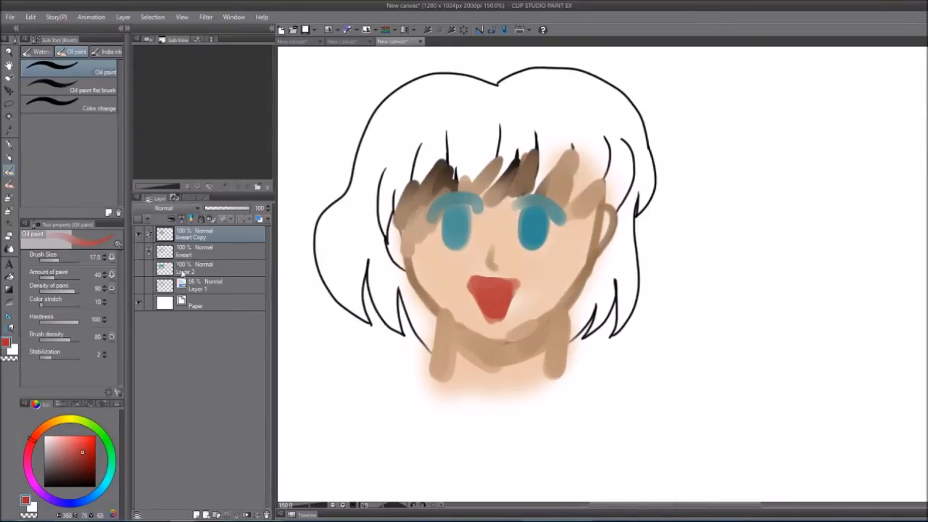
key(space)
drag(611, 356, 613, 340)
click(10, 17)
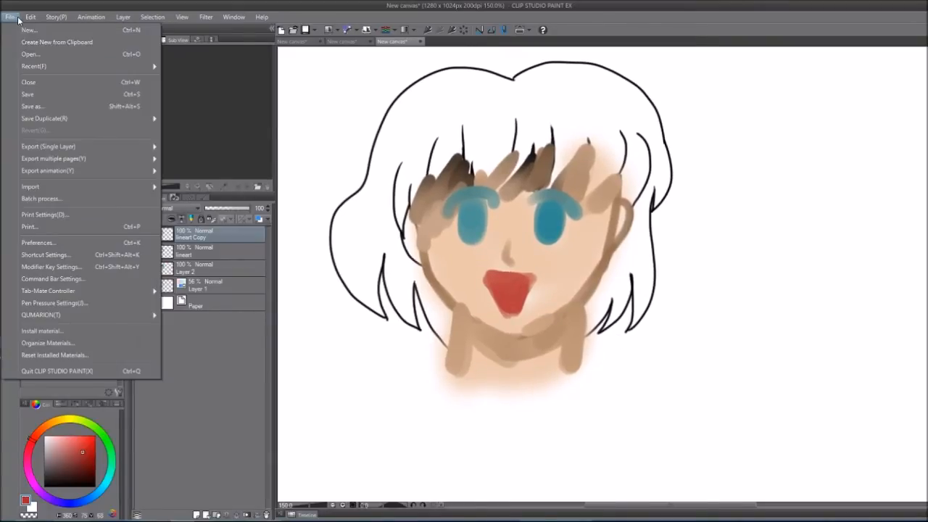
click(43, 109)
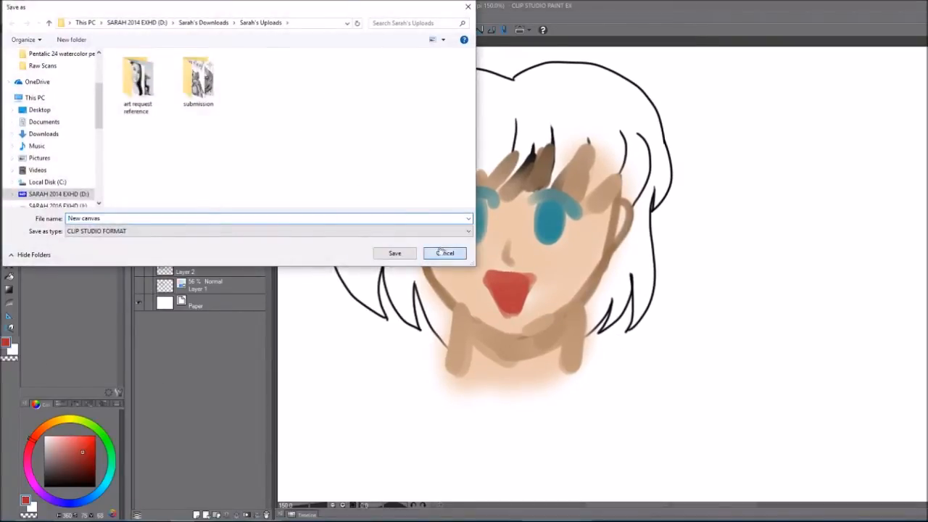
click(441, 253)
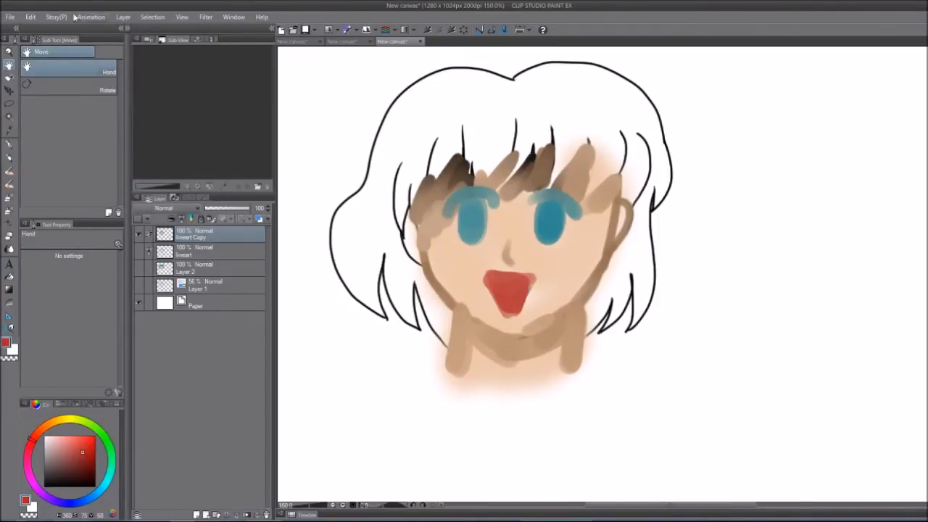
double_click(14, 10)
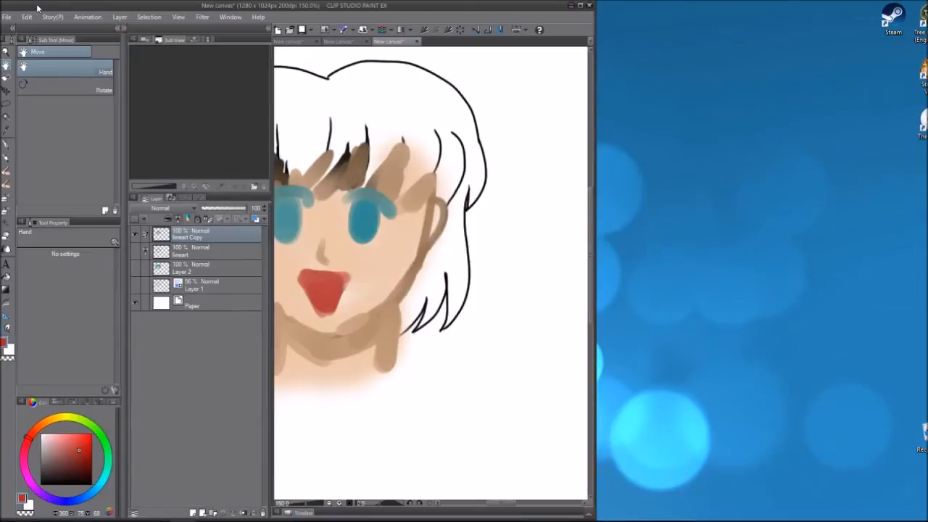
double_click(109, 6)
Open Save As and review the available file types, from CLIP STUDIO FORMAT to Photoshop Document, without saving
click(7, 16)
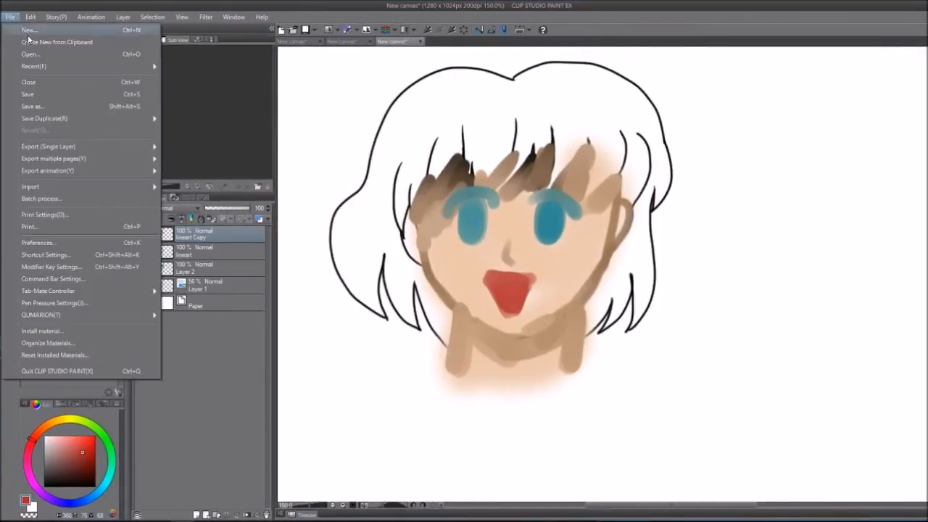
click(39, 108)
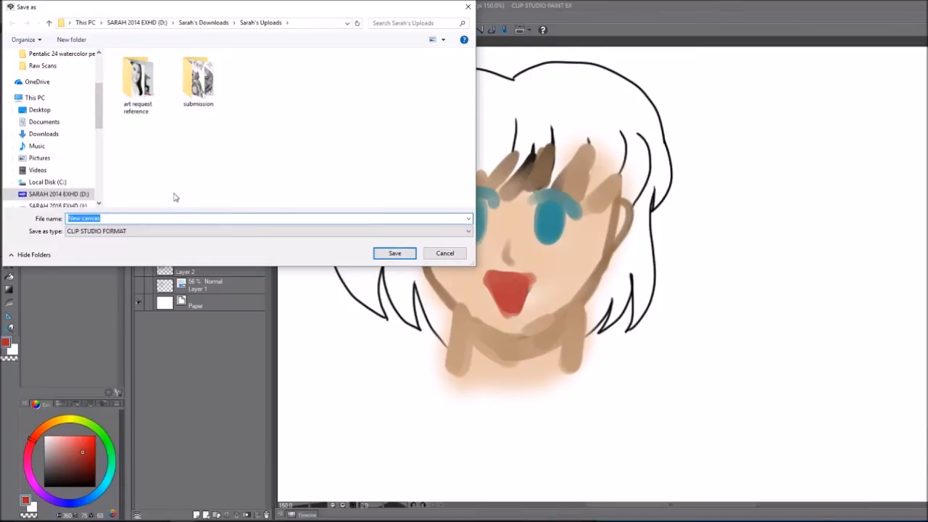
click(163, 231)
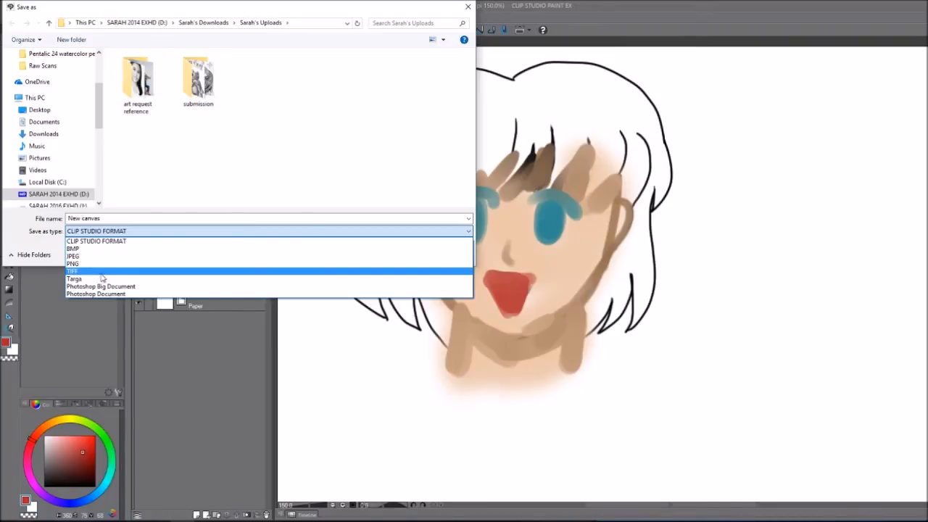
click(231, 153)
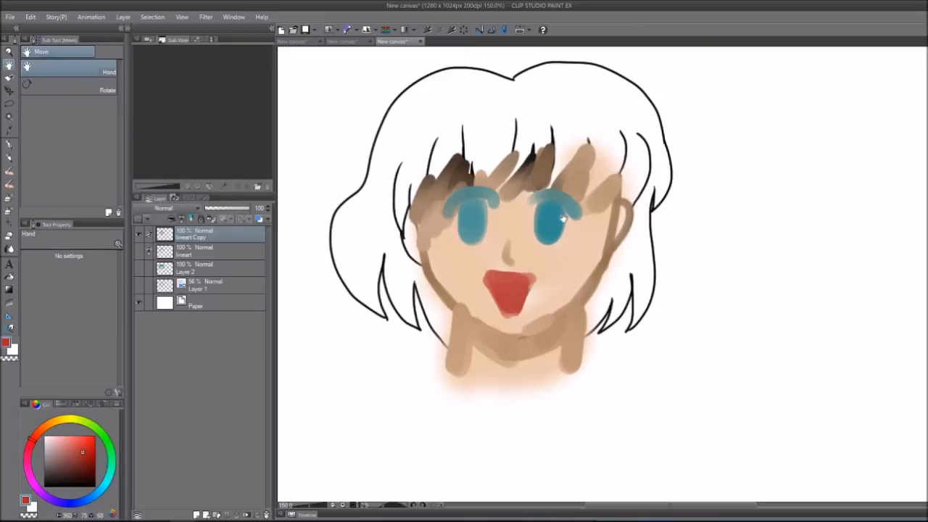
Show the Layer 1 sketch, hide lineart Copy to view the sketch alone, and hide Layer 1 again
scroll(562, 229, down, 3)
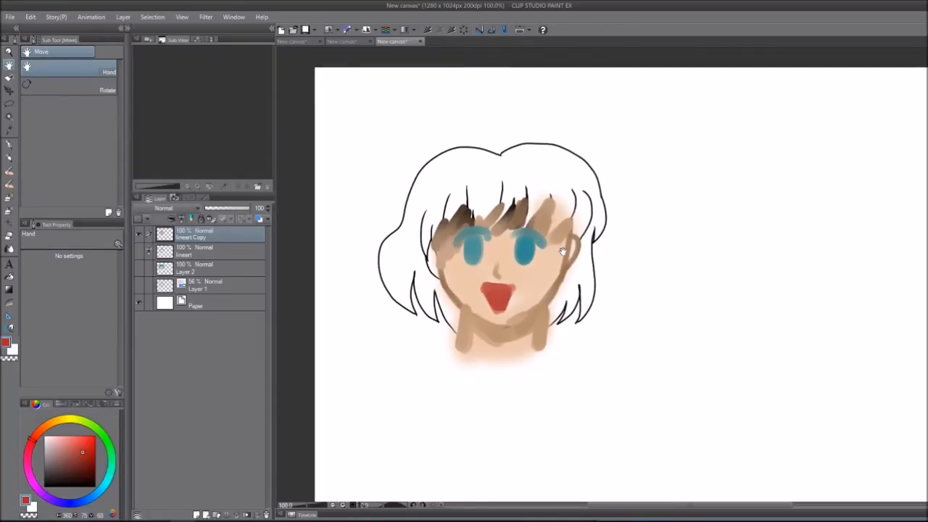
drag(576, 251, 569, 248)
click(138, 285)
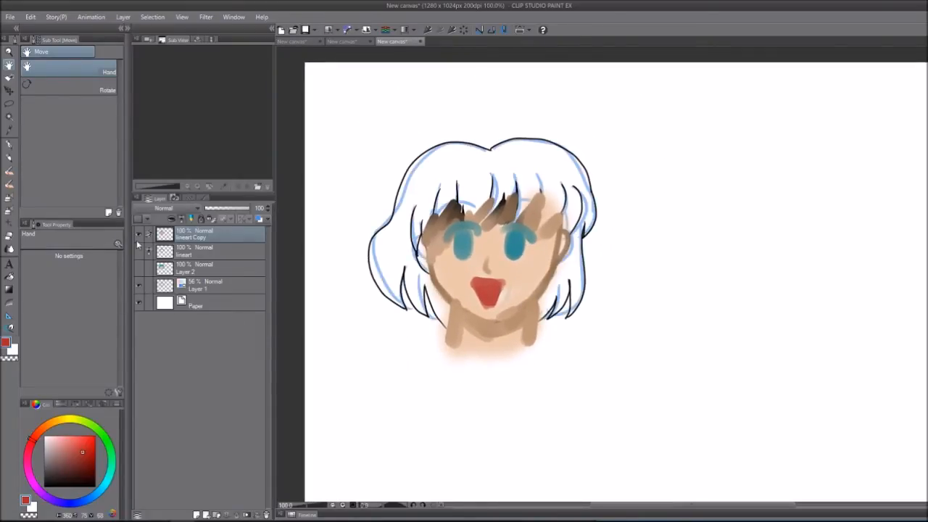
click(139, 233)
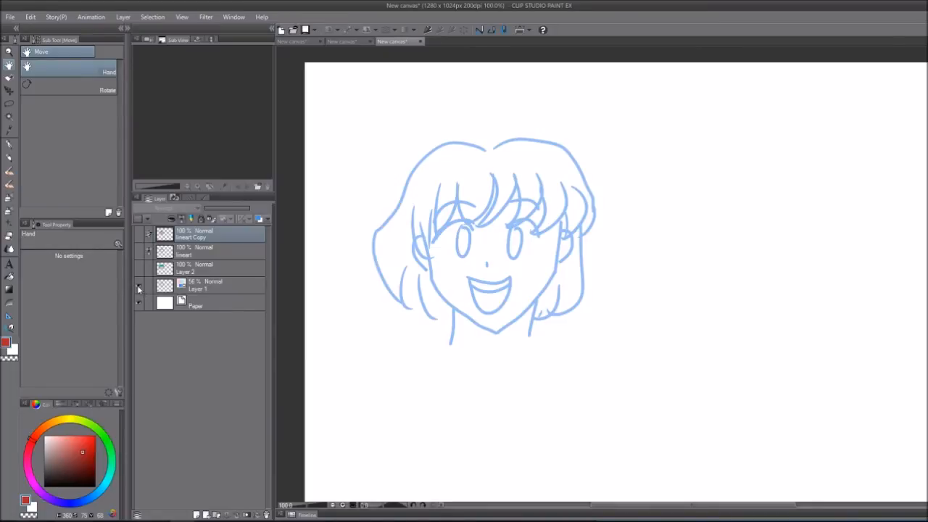
click(140, 286)
Switch to the first canvas, show its intro layer with the handwritten title and hide Layer 1
click(298, 42)
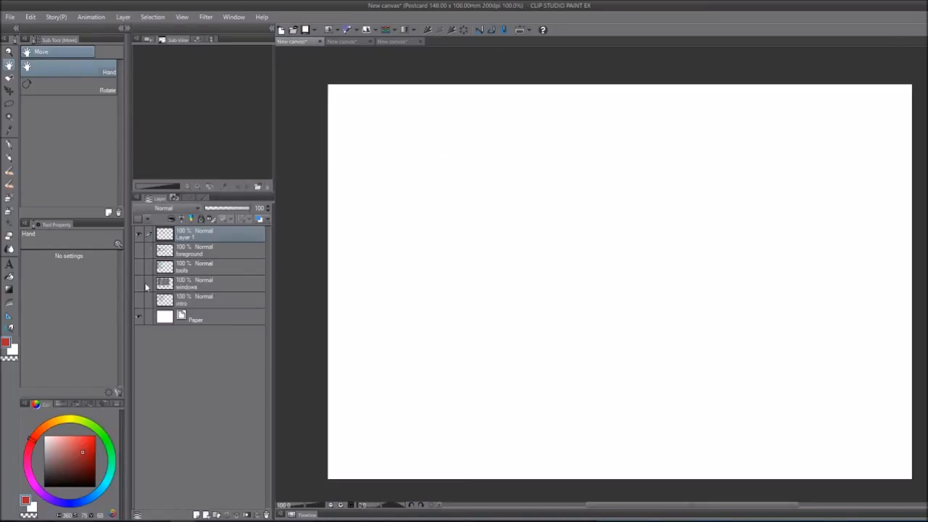
click(139, 300)
click(139, 234)
drag(550, 257, 545, 275)
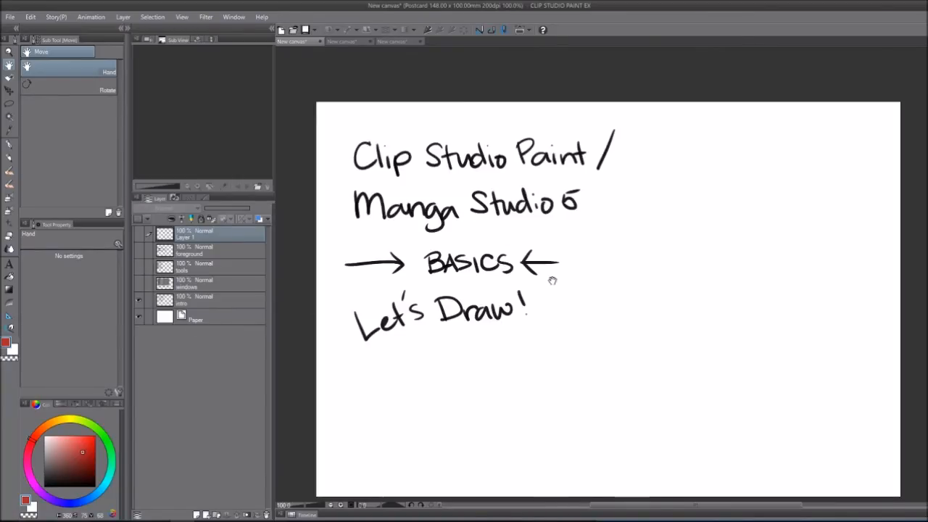
drag(566, 332, 573, 284)
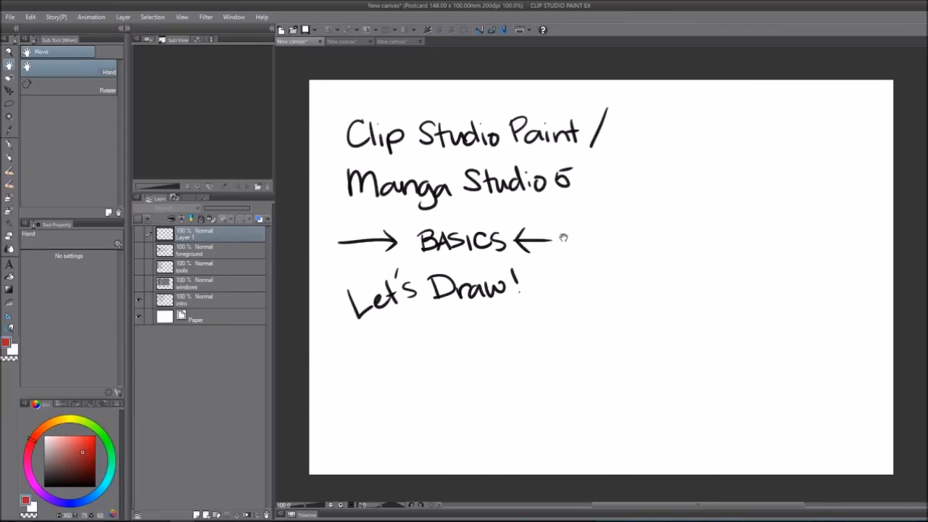